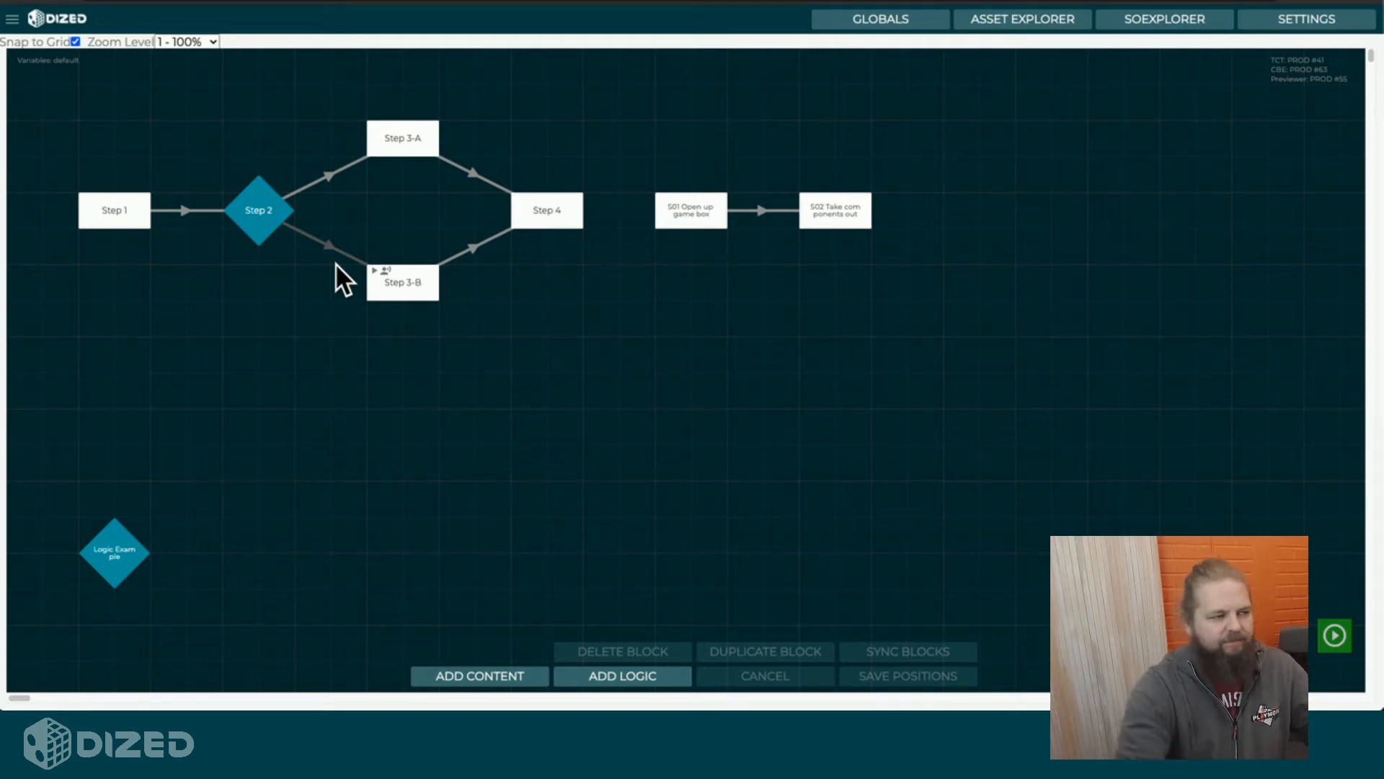
- Open the Step 2 logic block, examine its conditions, Then and Else actions and CAO sections, and close it
left_click(258, 227)
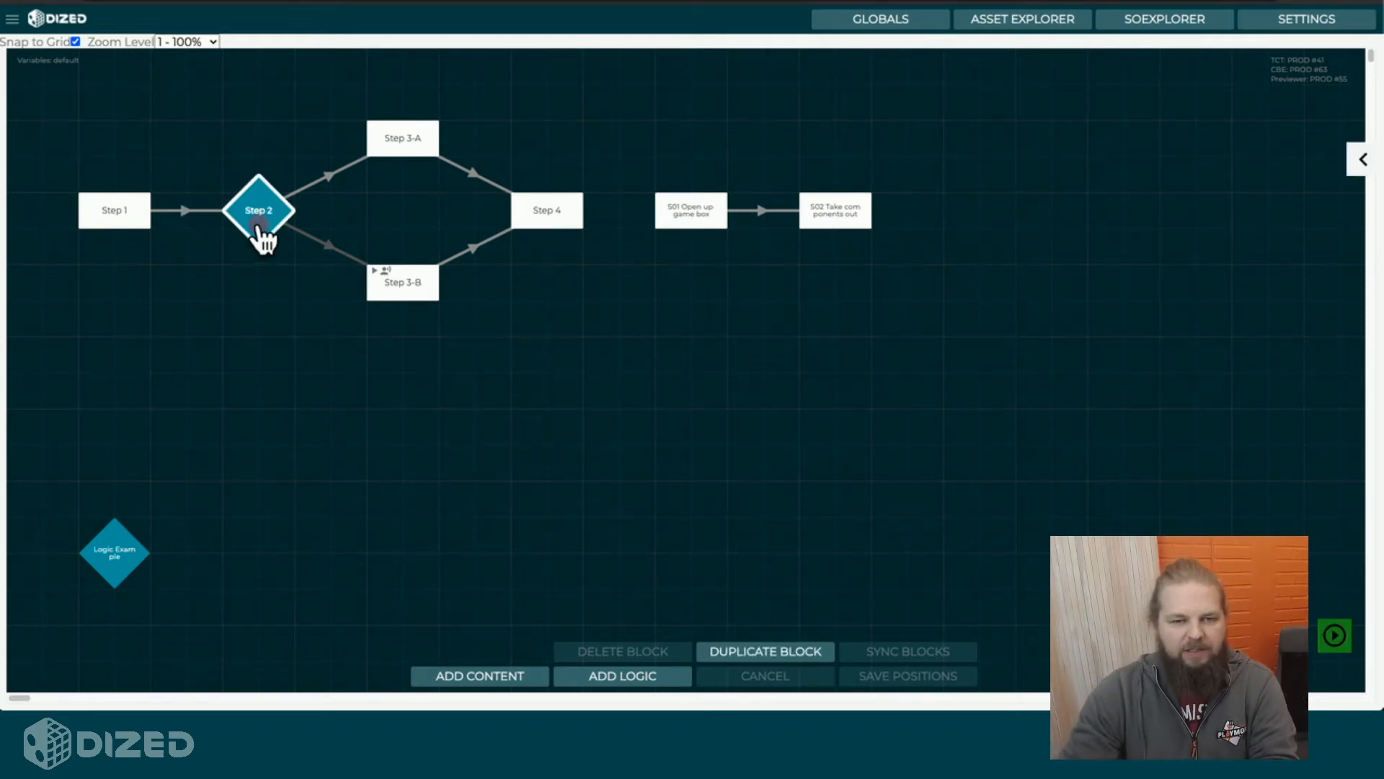
left_click(257, 226)
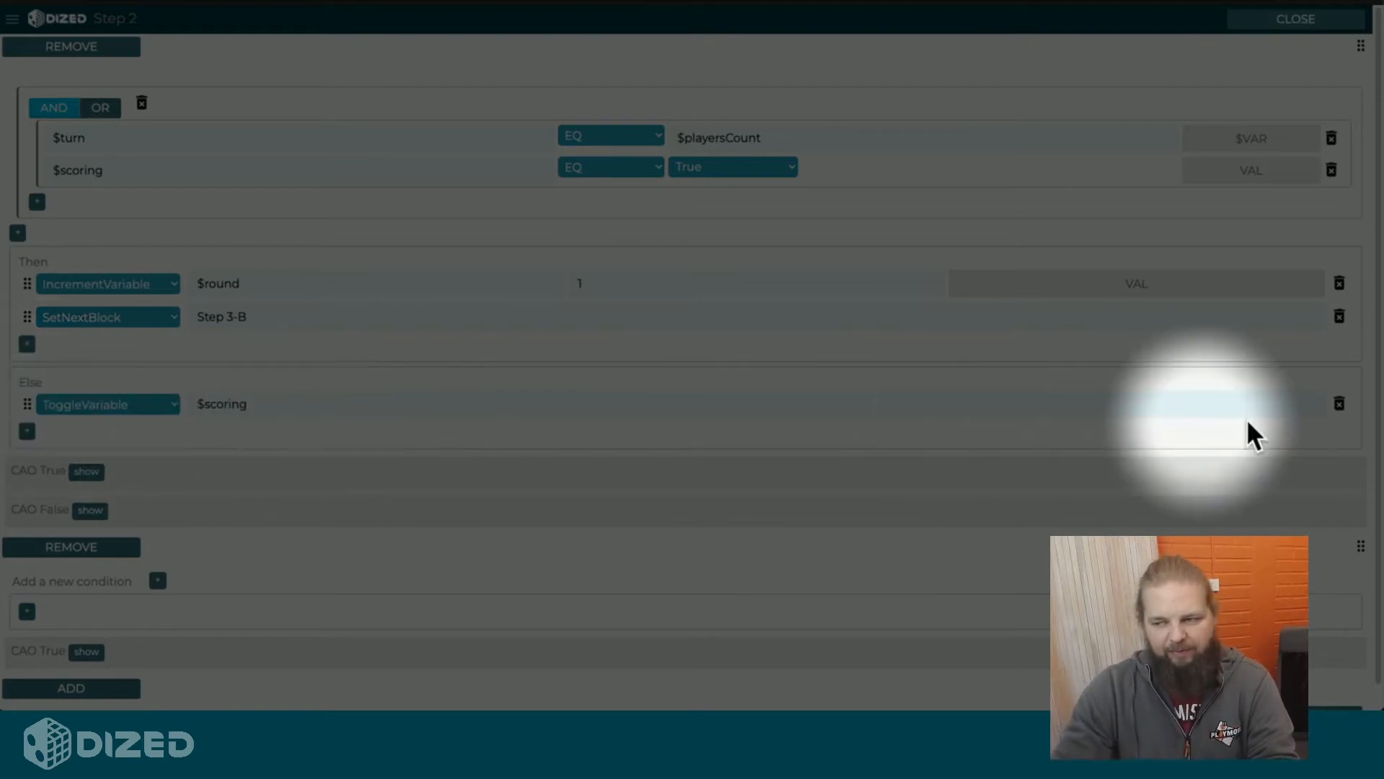
scroll(314, 499, "down", 1)
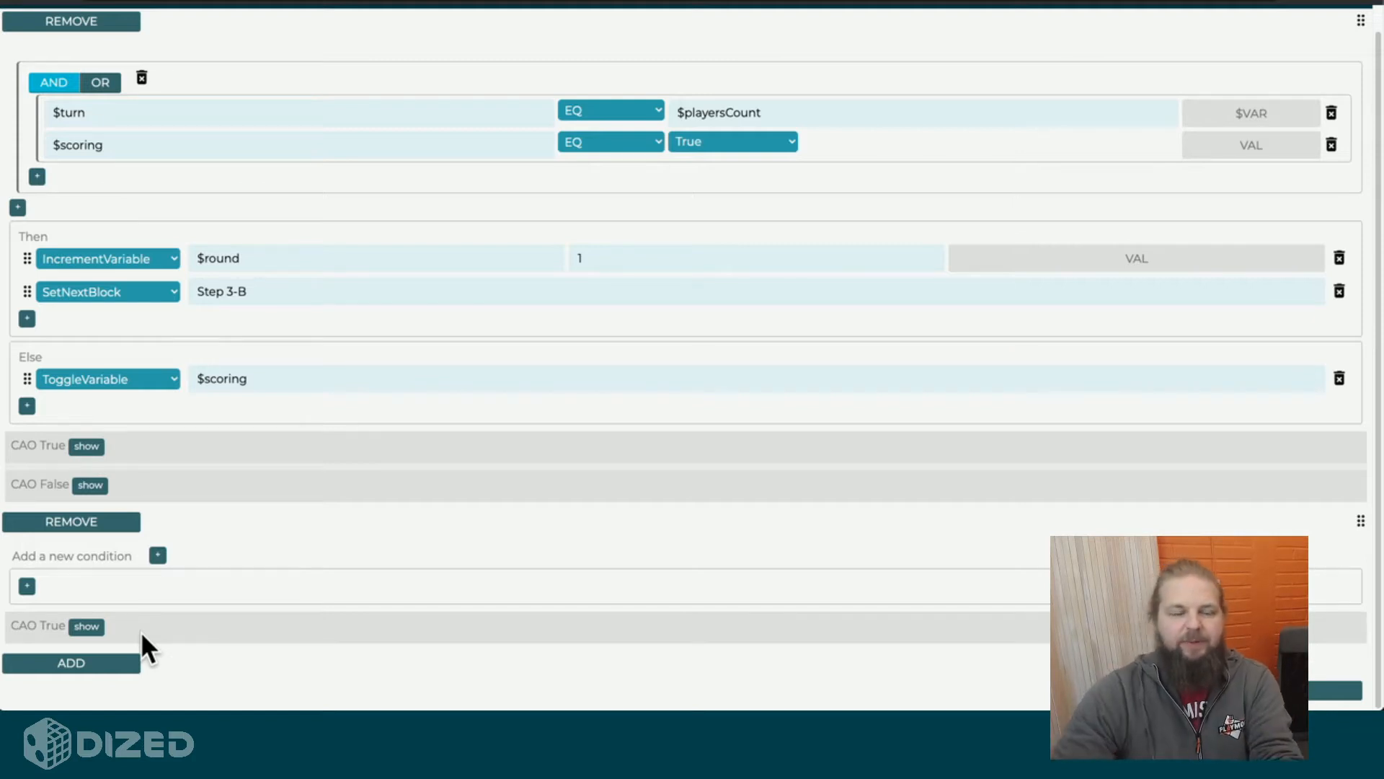
scroll(228, 516, "up", 1)
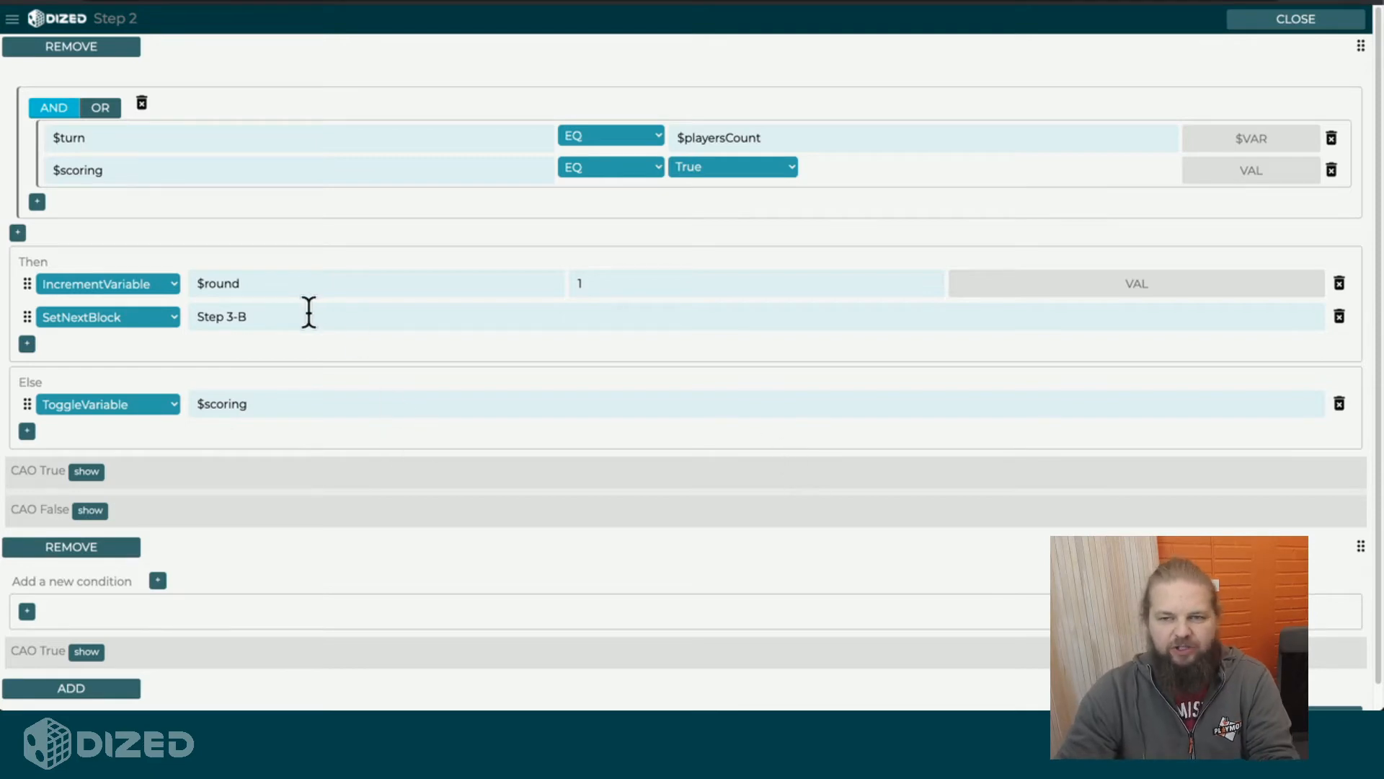
left_click(1296, 19)
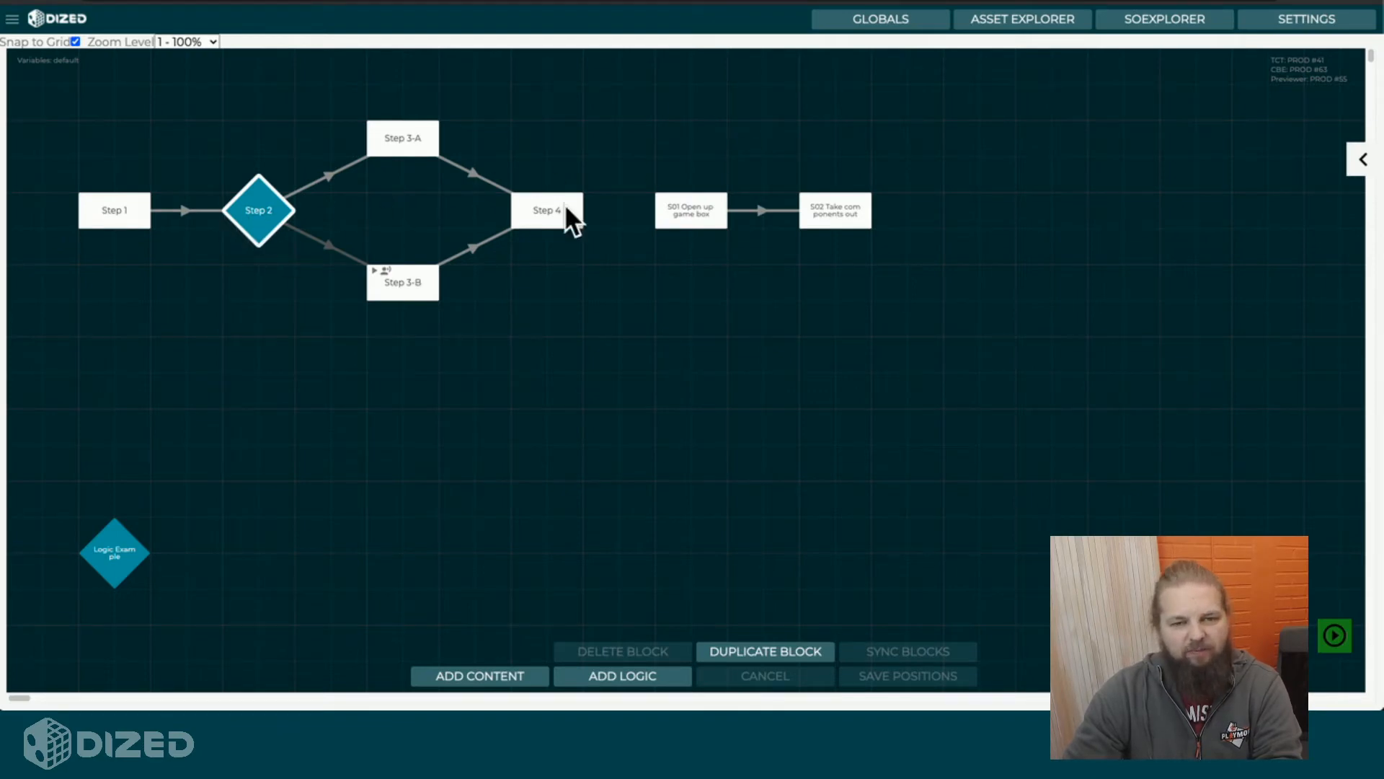
- Show the Step 2 block's properties and check its Next Block value, then deselect the block
left_click(1360, 164)
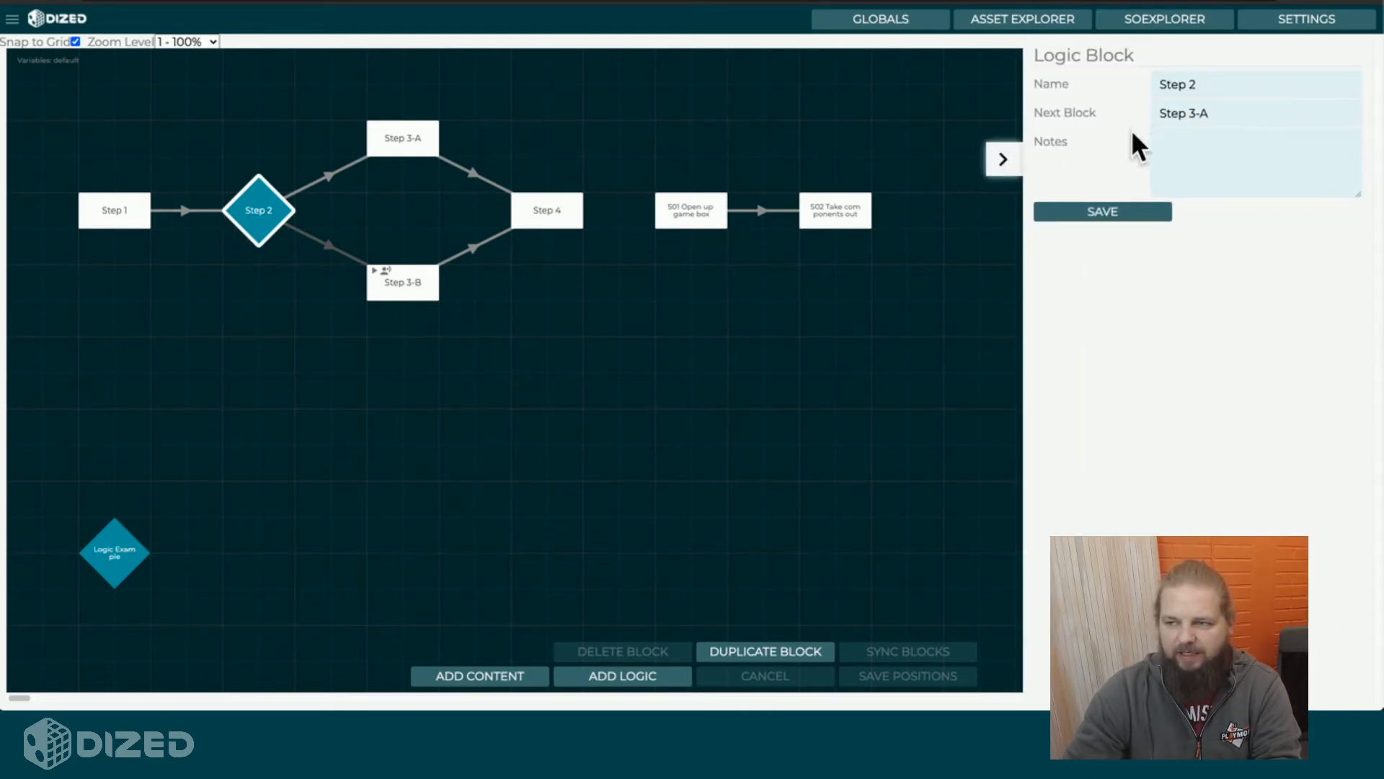
left_click_drag(1162, 114, 1236, 114)
left_click(411, 208)
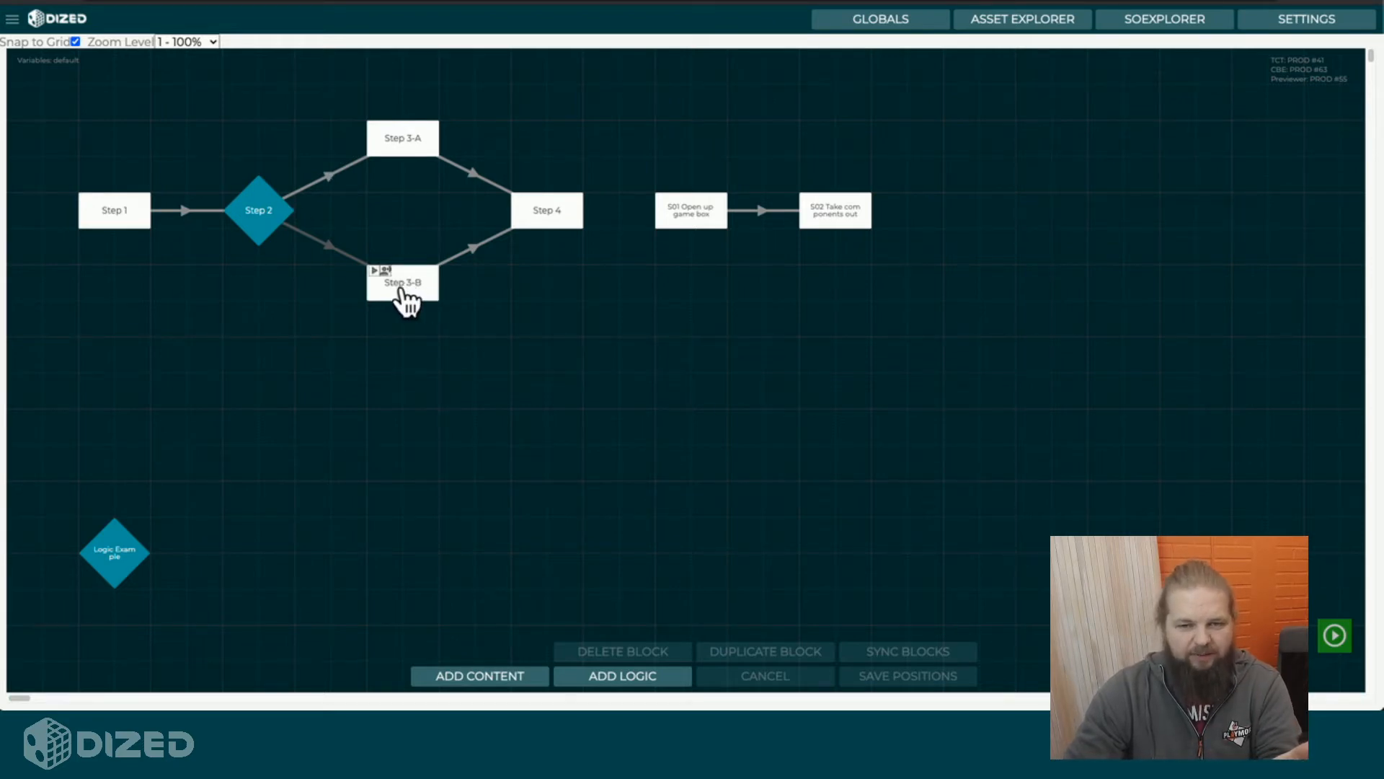
- Reopen the Step 2 logic to check the block targeted by its SetNextBlock action, then return to the flowchart
left_click(274, 216)
left_click(274, 217)
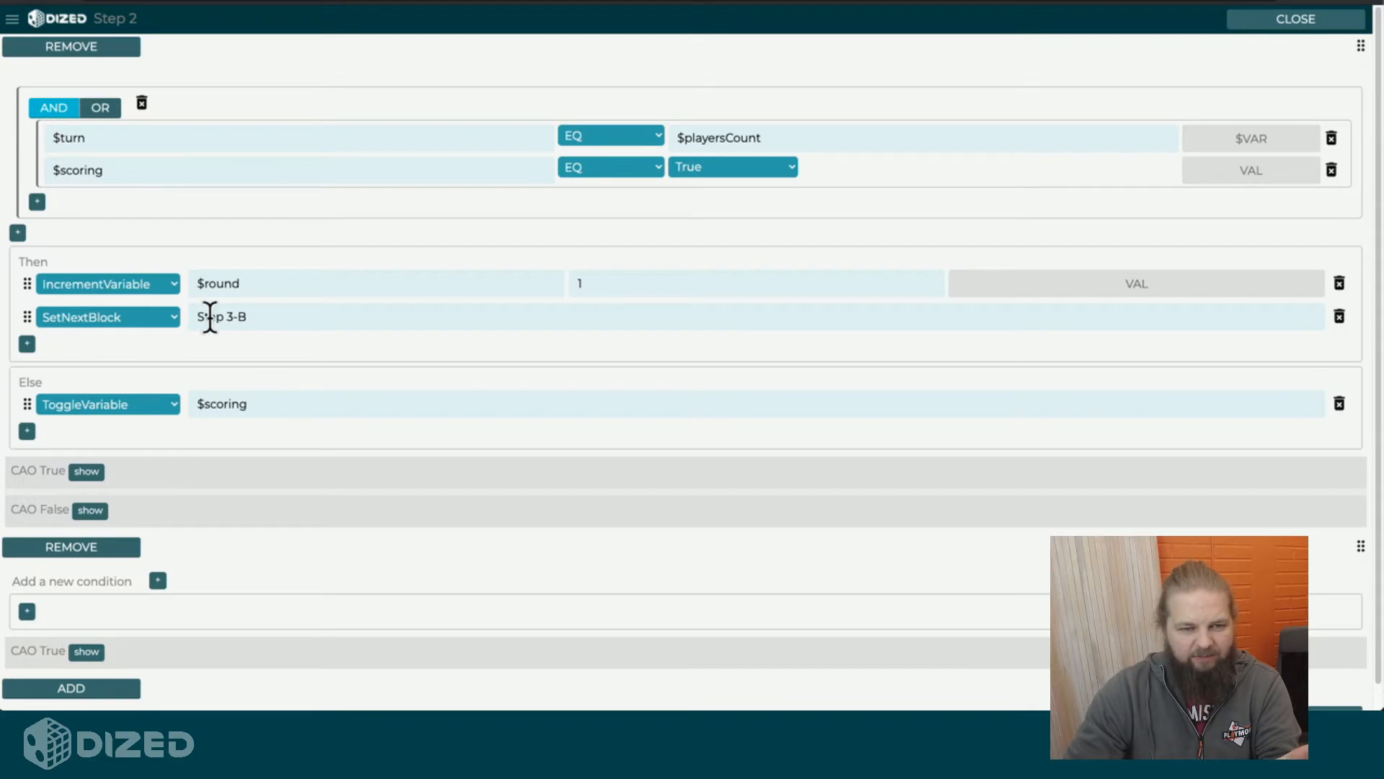
left_click(1240, 18)
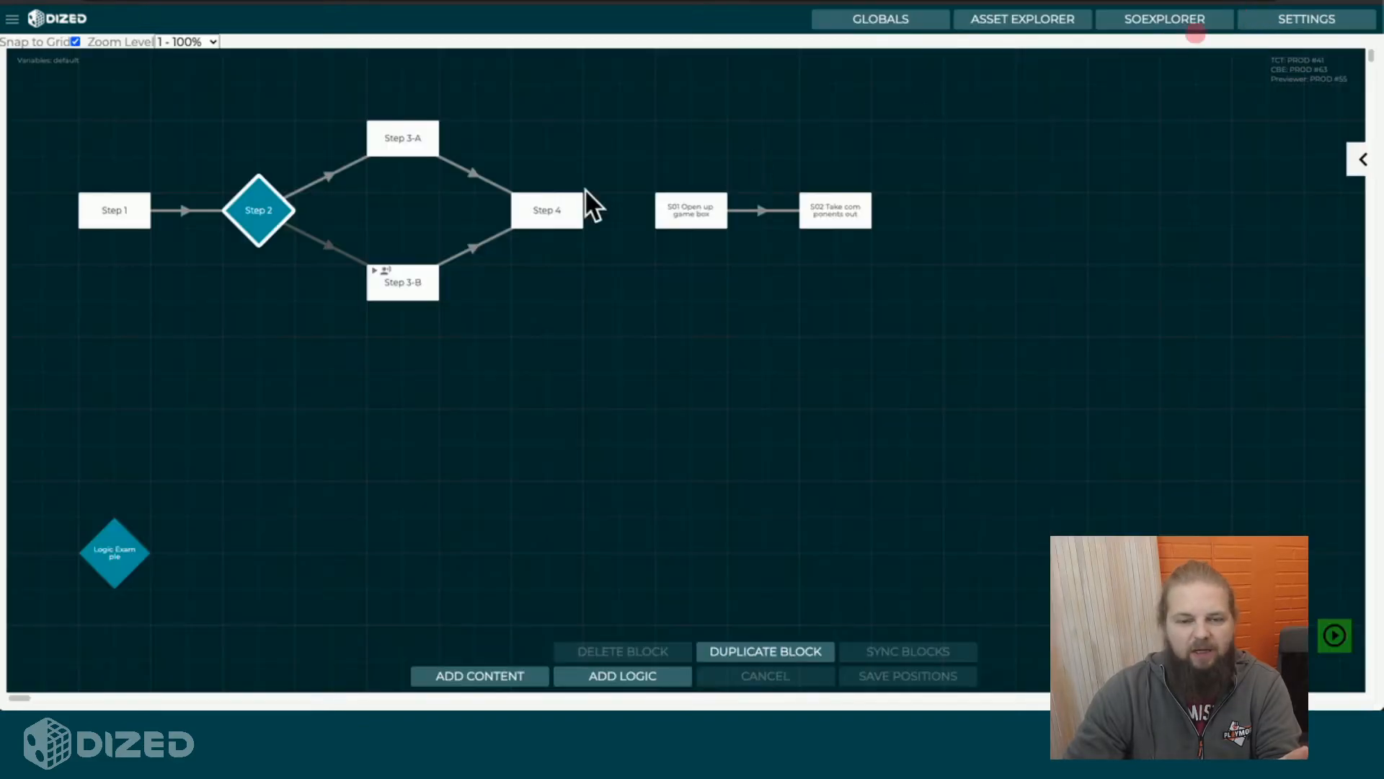
left_click(268, 262)
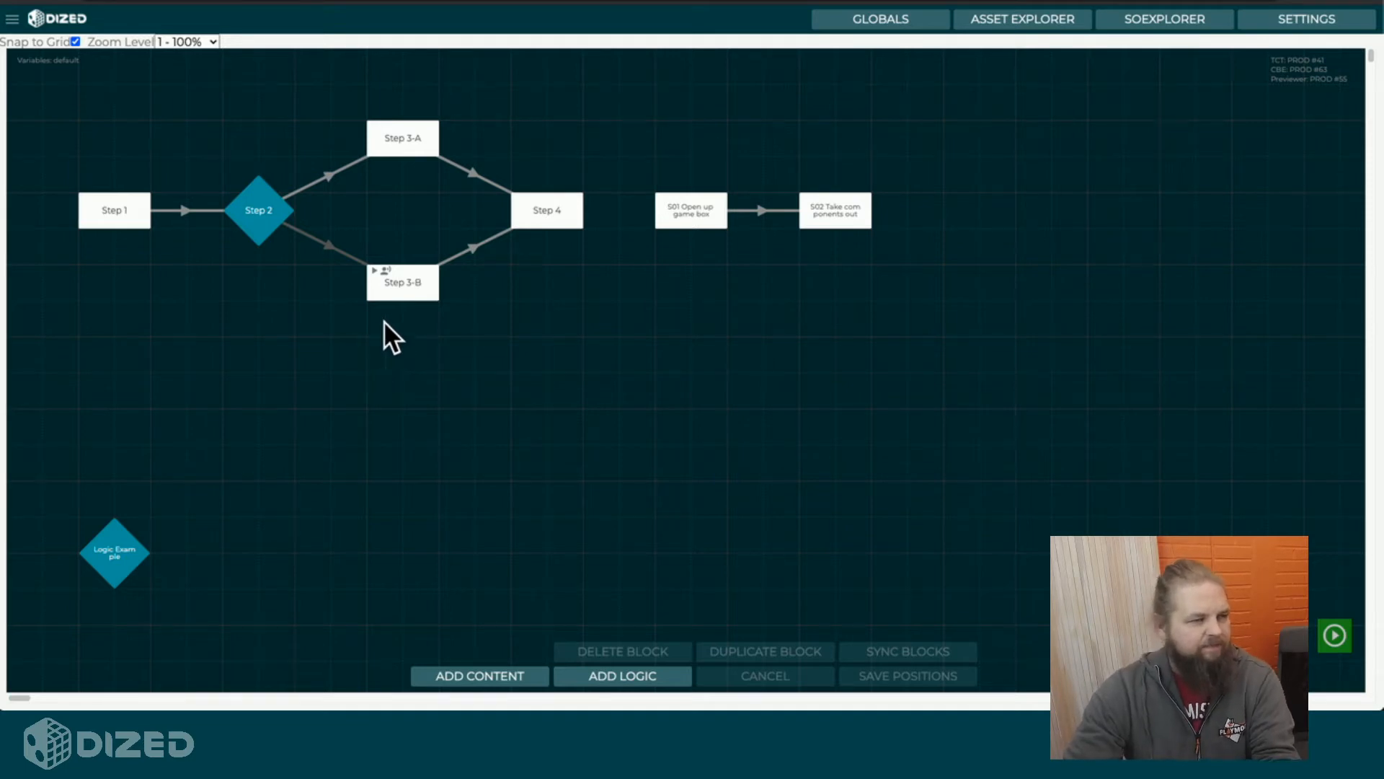
- Open the Step 2 logic and try reordering its entries, moving the empty logic to first place and back to last
double_click(252, 212)
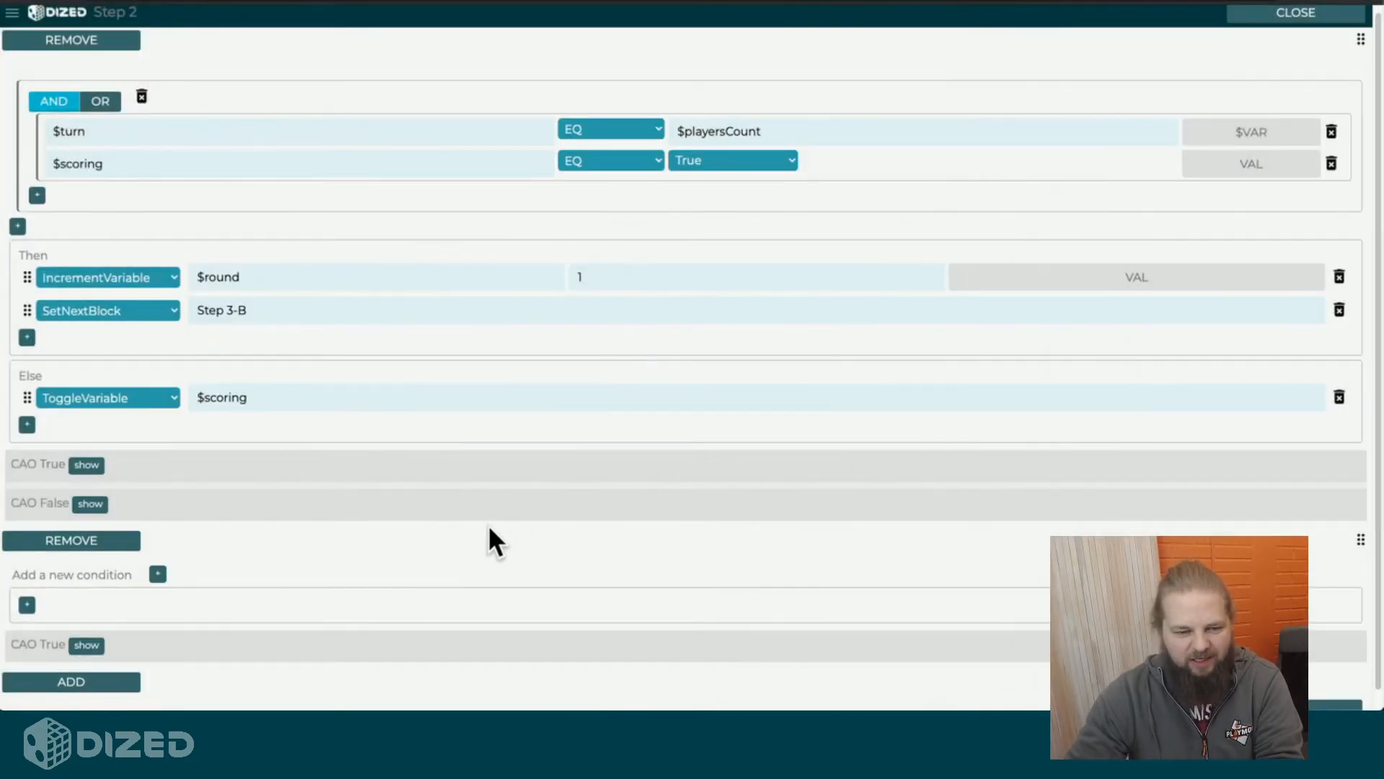
scroll(488, 530, "down", 1)
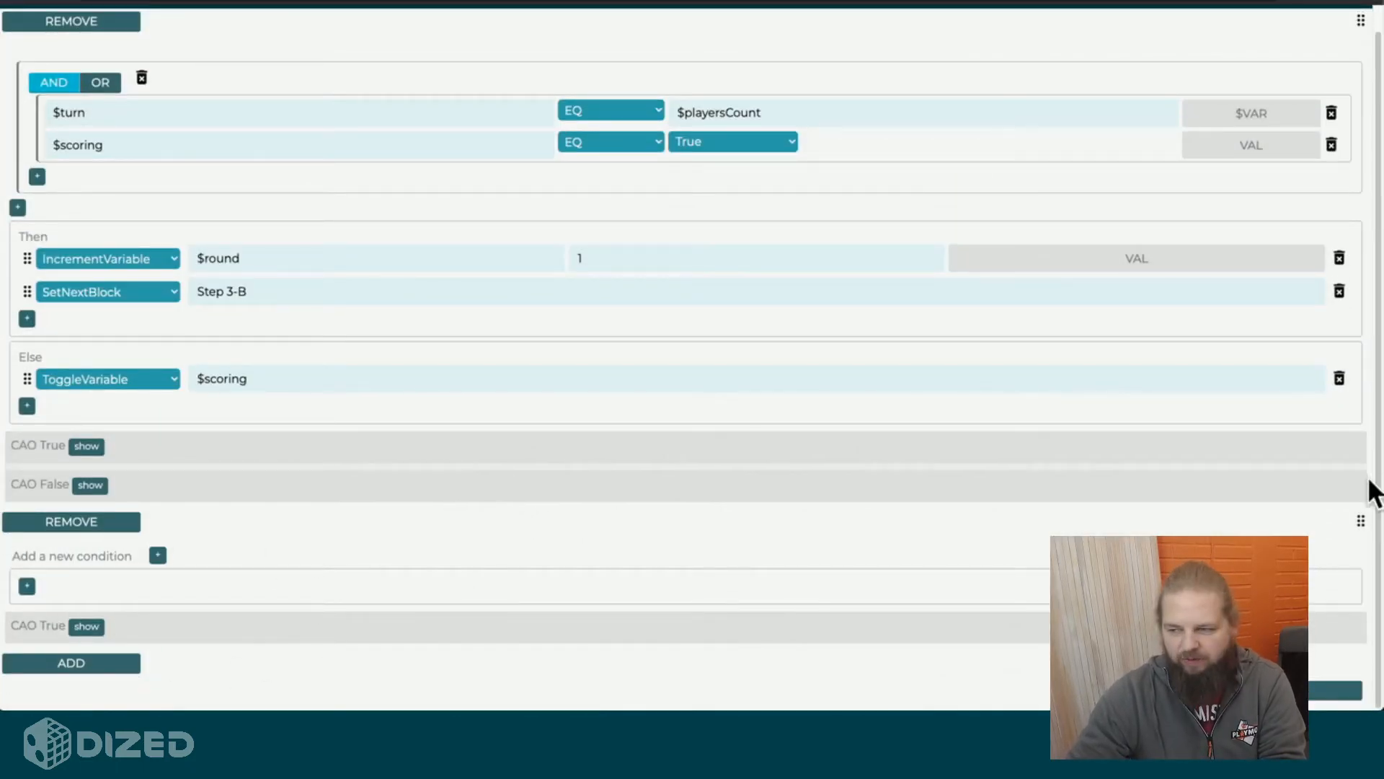
left_click_drag(1360, 523, 1338, 43)
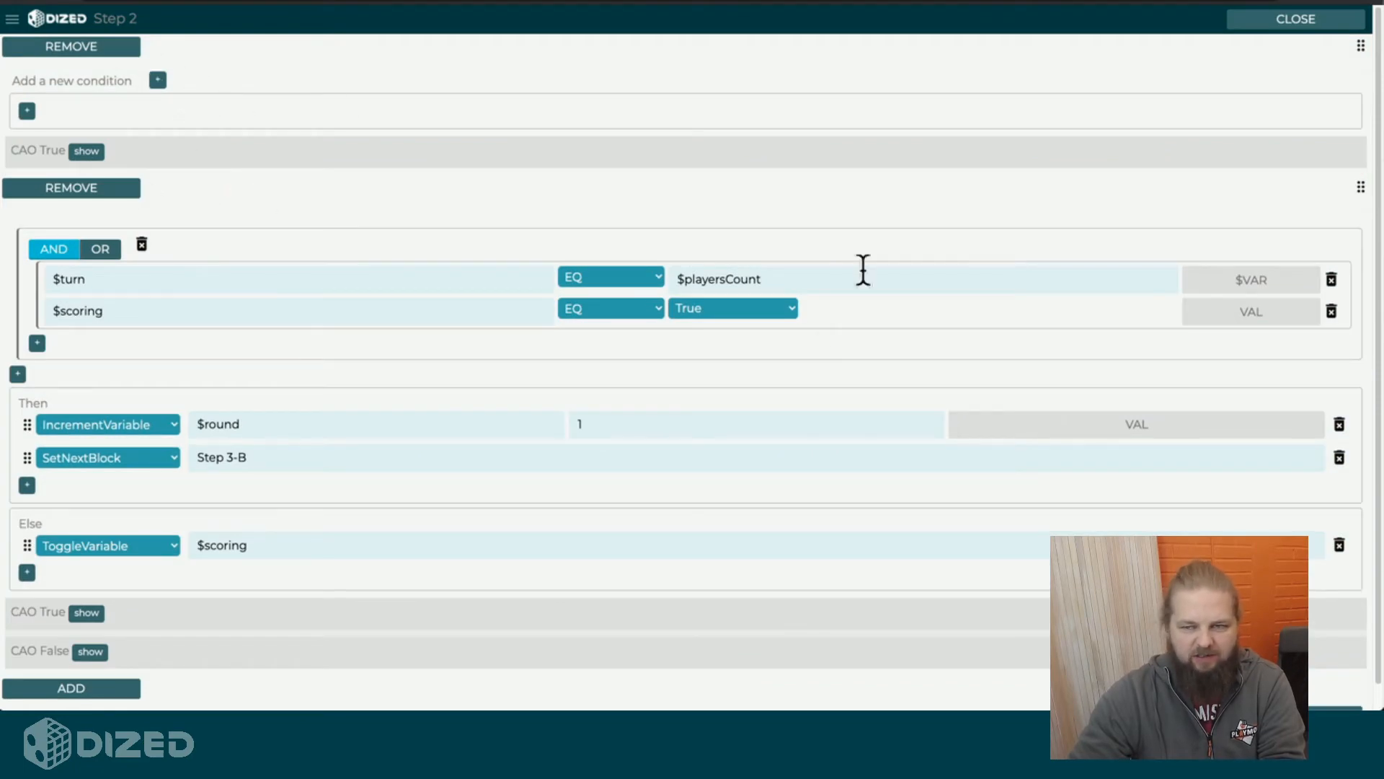
left_click_drag(1359, 48, 1308, 548)
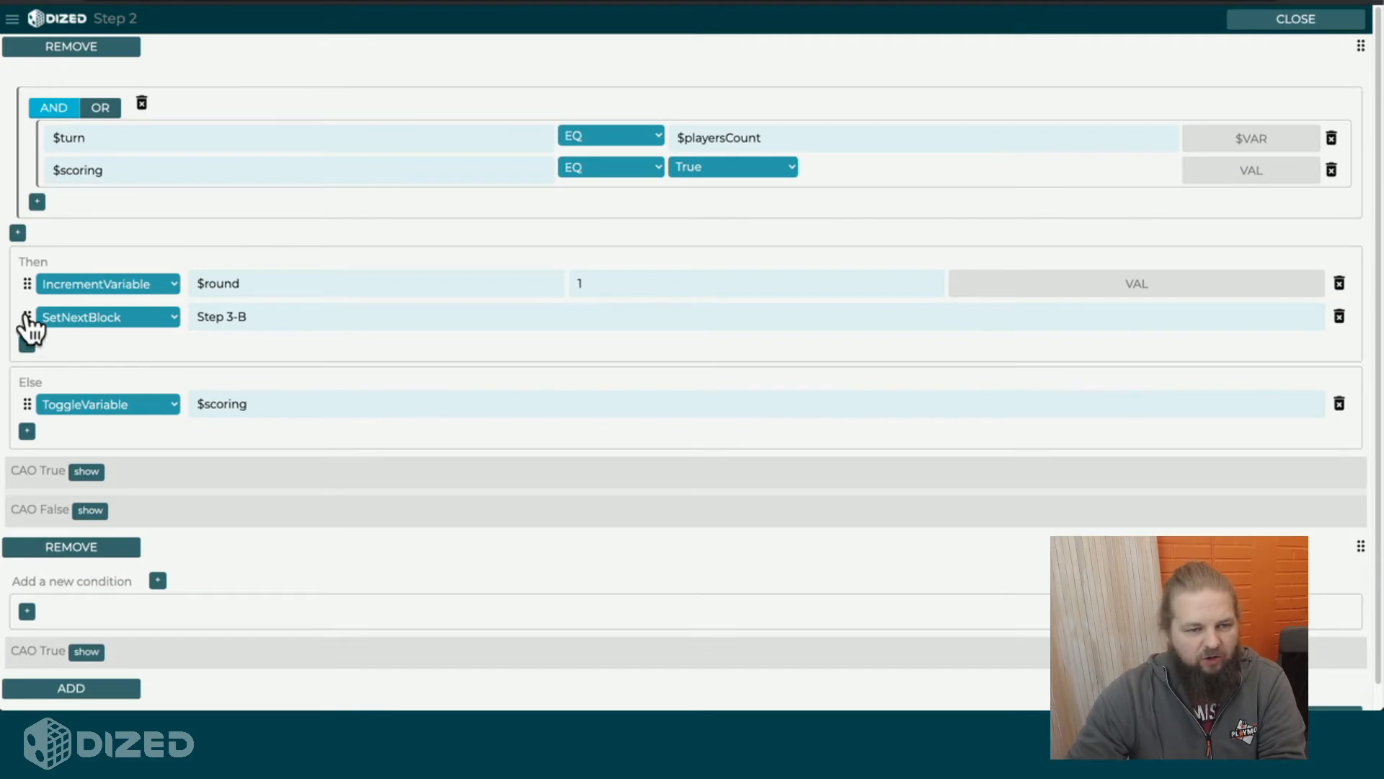
mouse_move(31, 325)
left_mouse_down()
mouse_move(28, 272)
mouse_move(38, 364)
mouse_move(24, 397)
mouse_move(25, 291)
mouse_move(25, 310)
left_mouse_up()
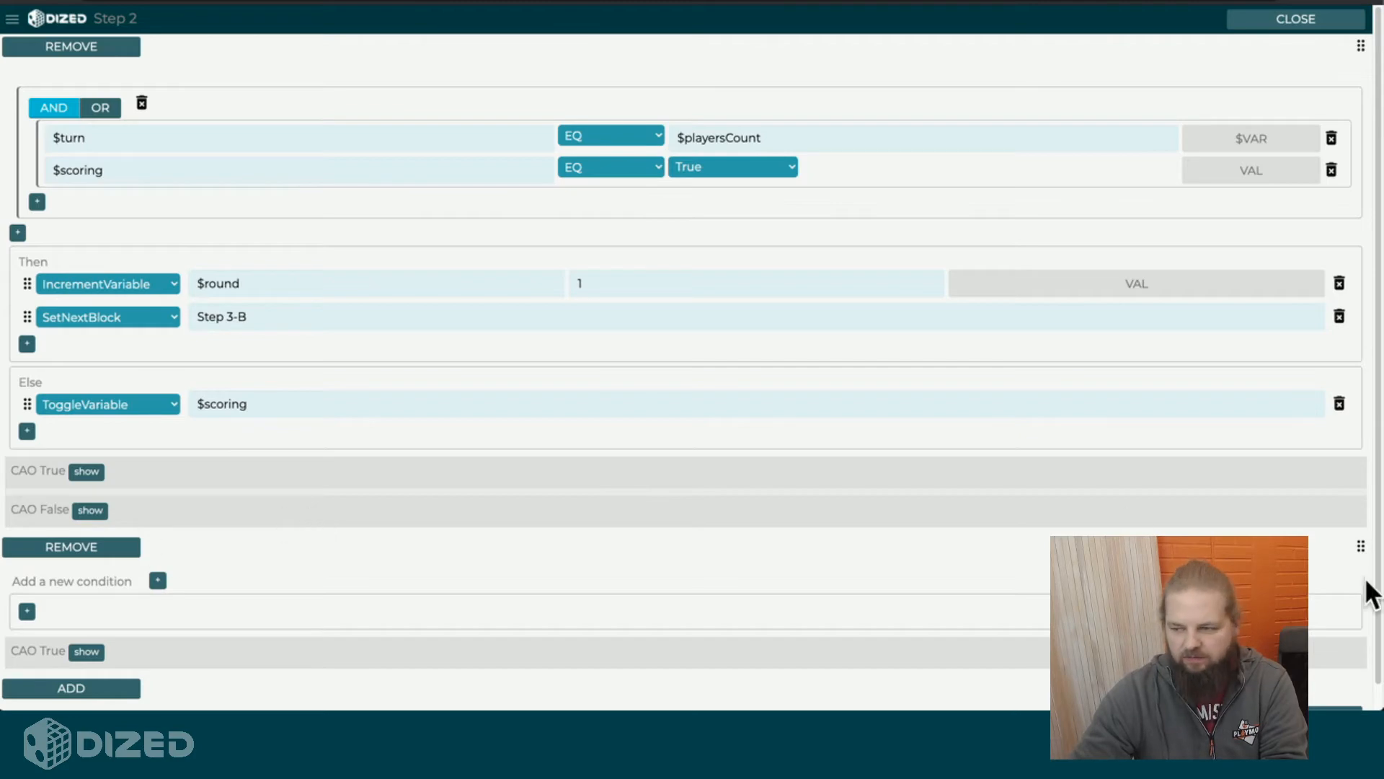
- Remove the empty second logic from Step 2 and confirm the deletion
left_click(90, 554)
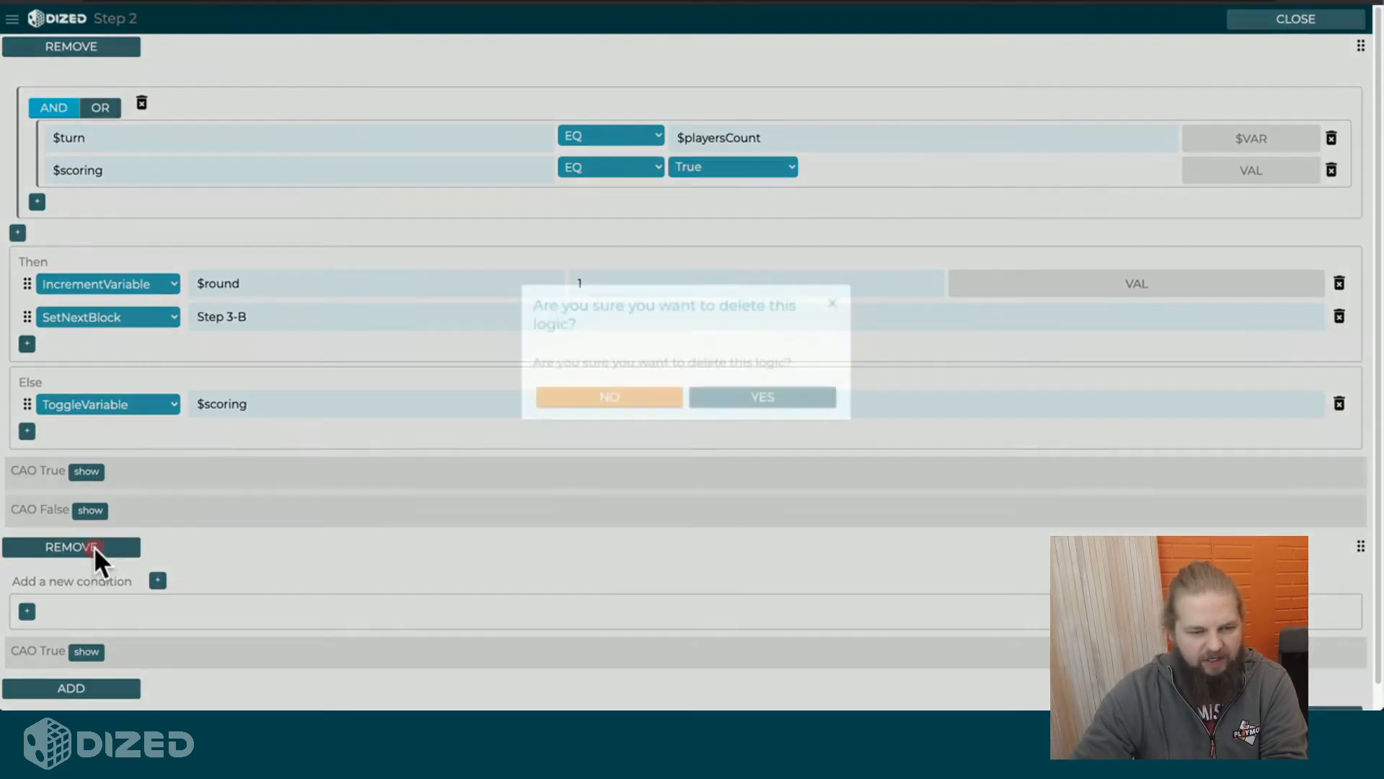
left_click(724, 403)
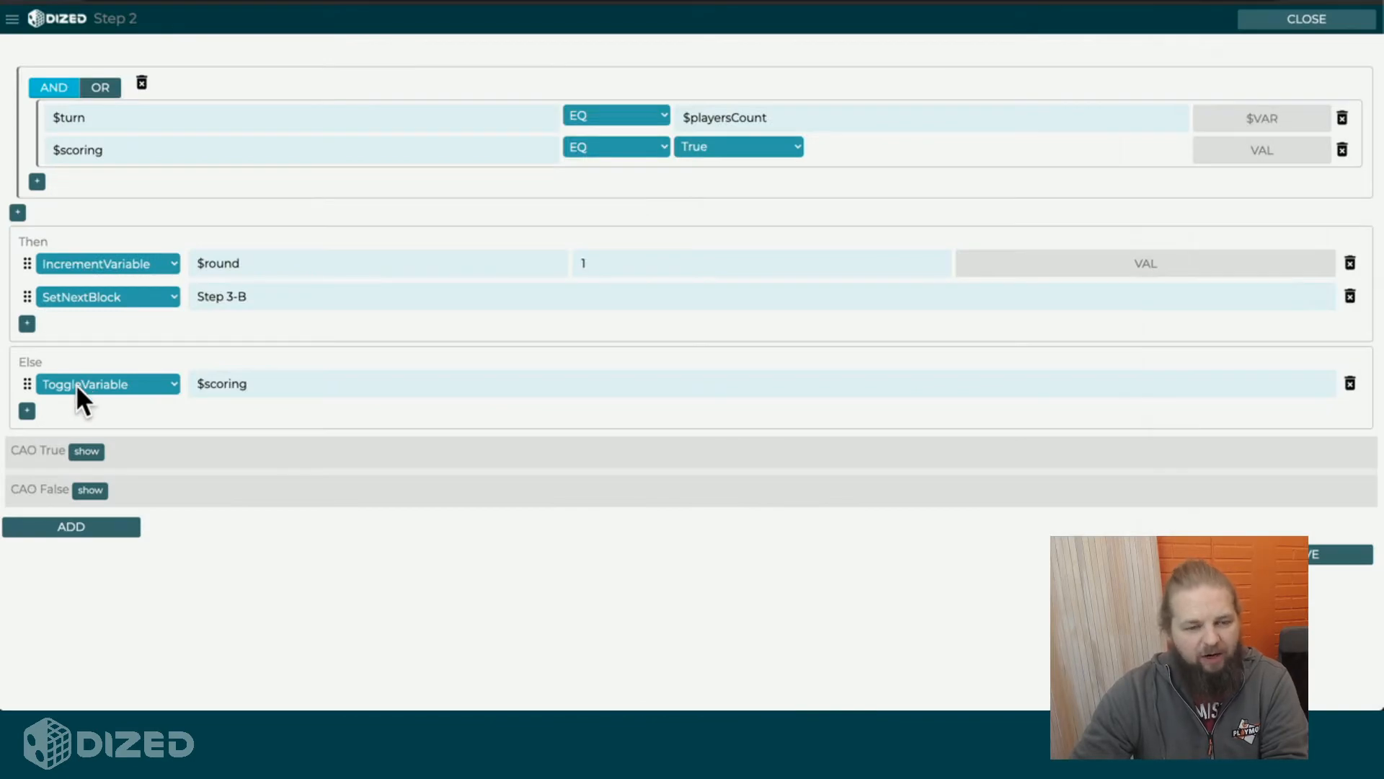
- Add a nested logic under CAO True with a group condition of $turn EQ 5 and a SetVariable action under Then
left_click(86, 450)
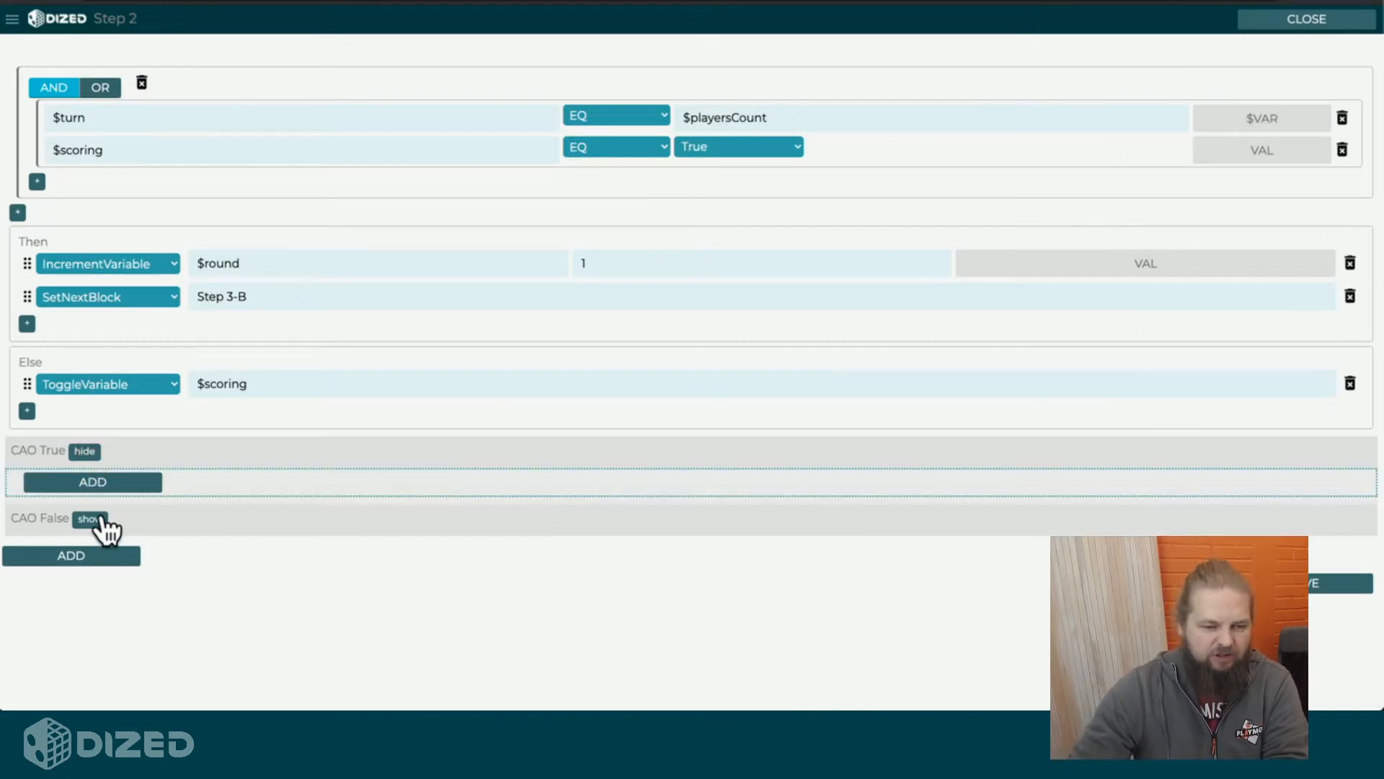
left_click(91, 519)
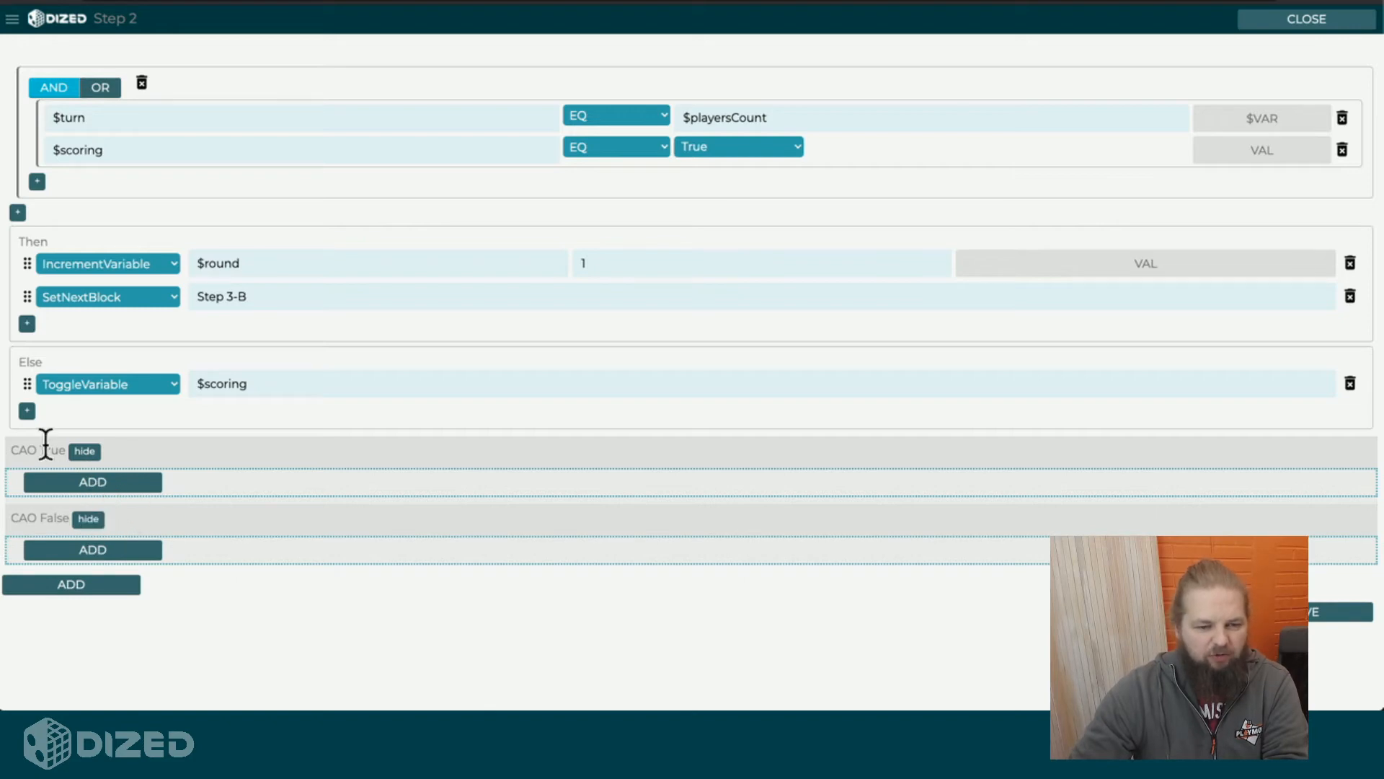
left_click(83, 483)
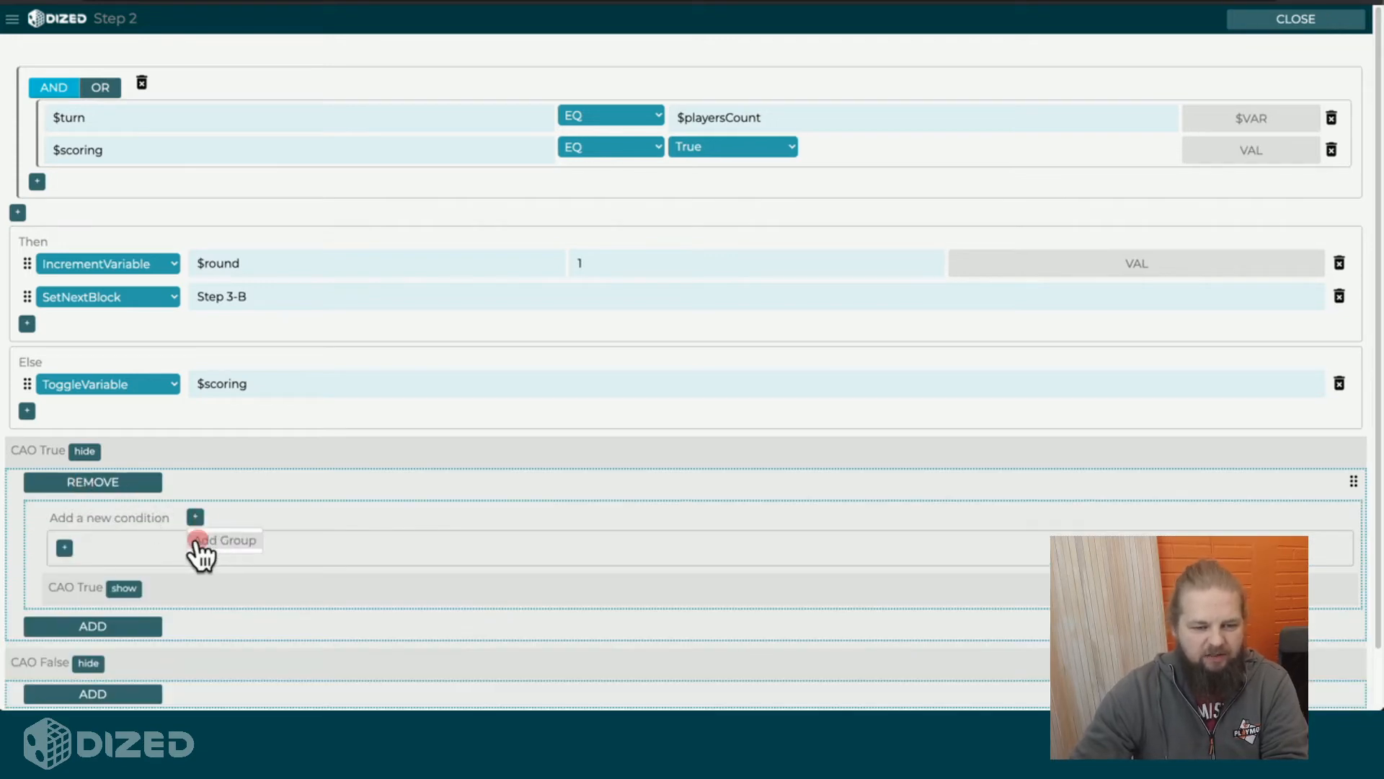
left_click(225, 537)
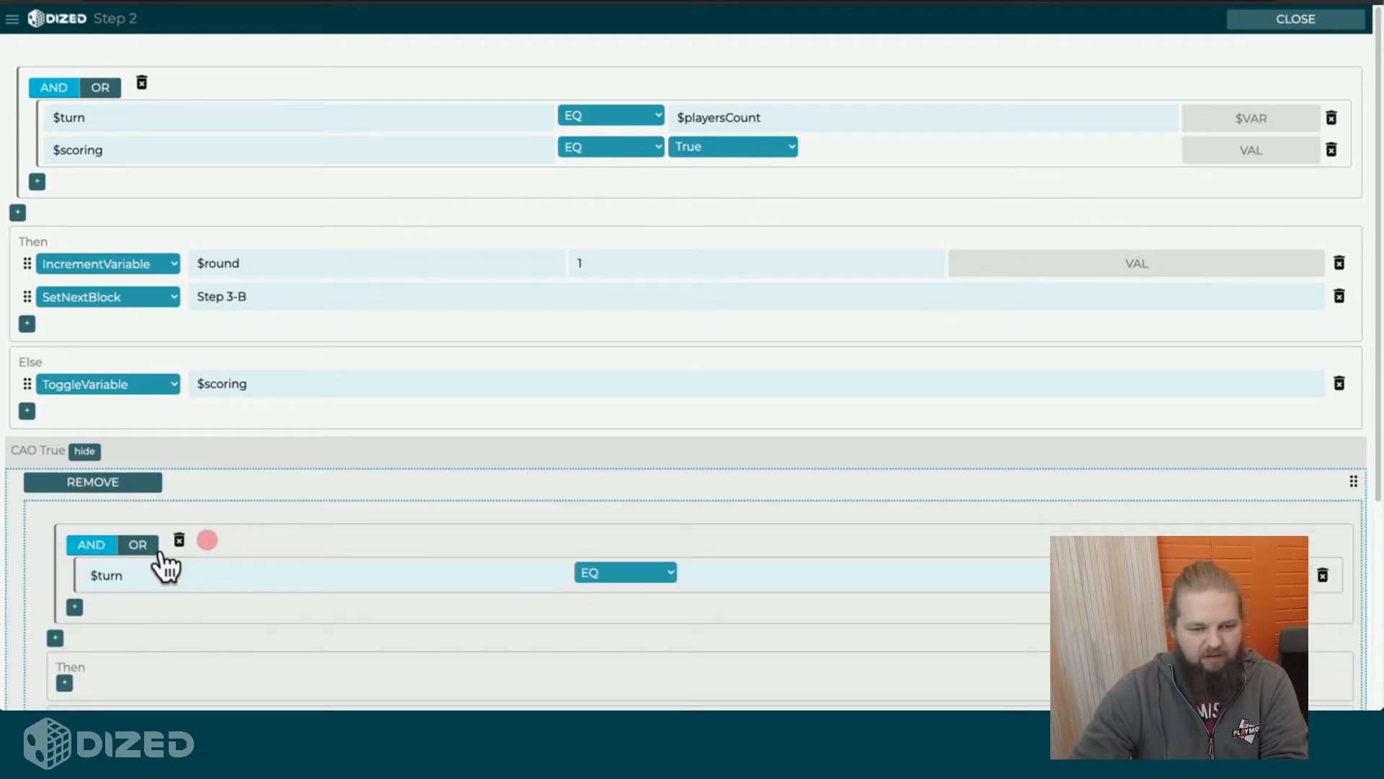
left_click(742, 571)
type("5")
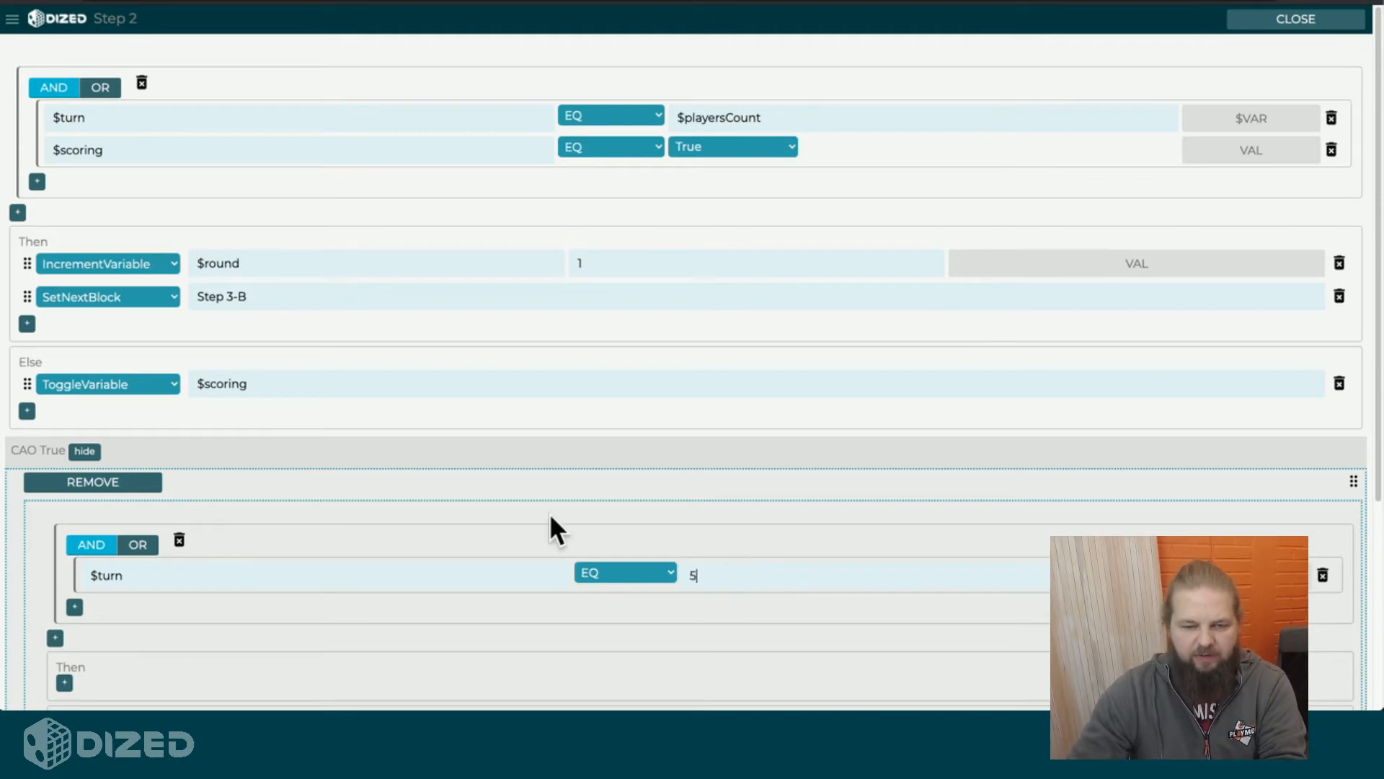
left_click(502, 450)
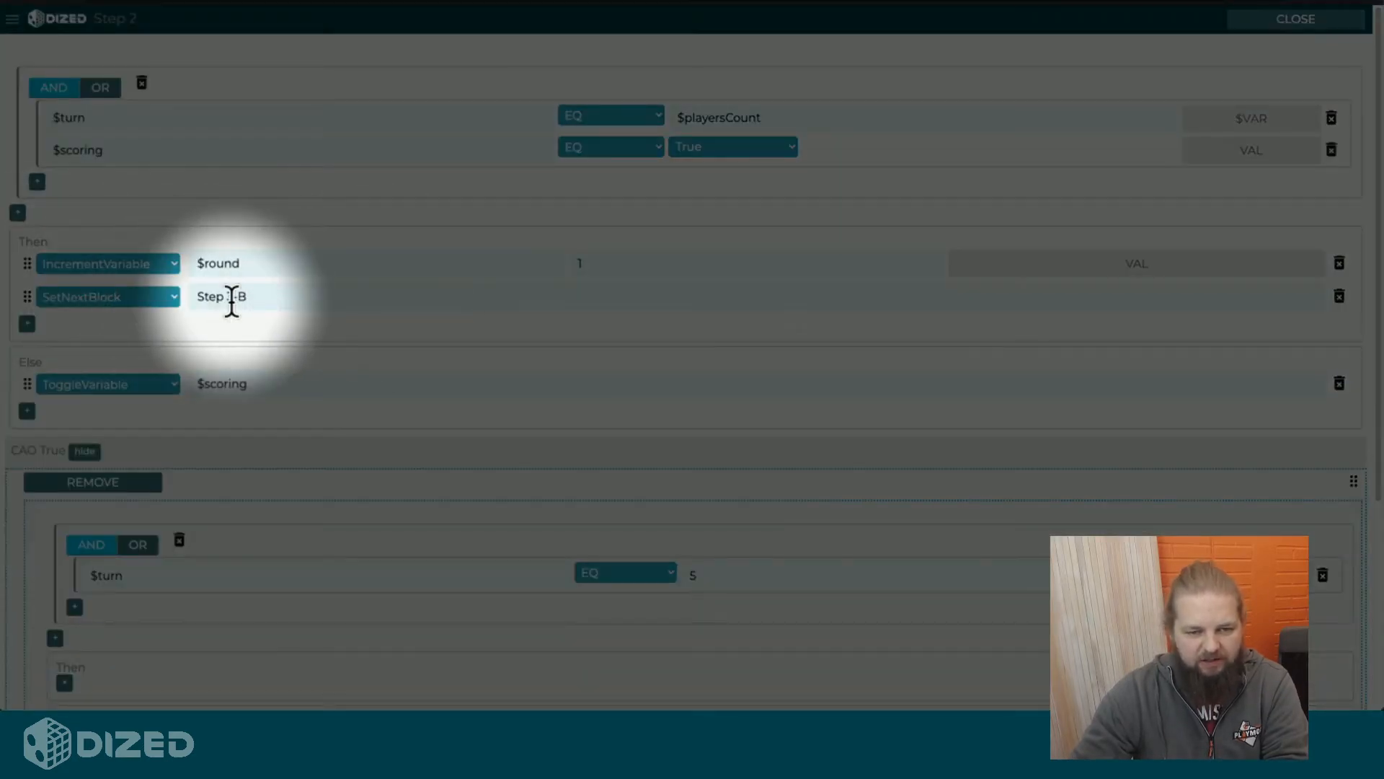
scroll(86, 469, "down", 3)
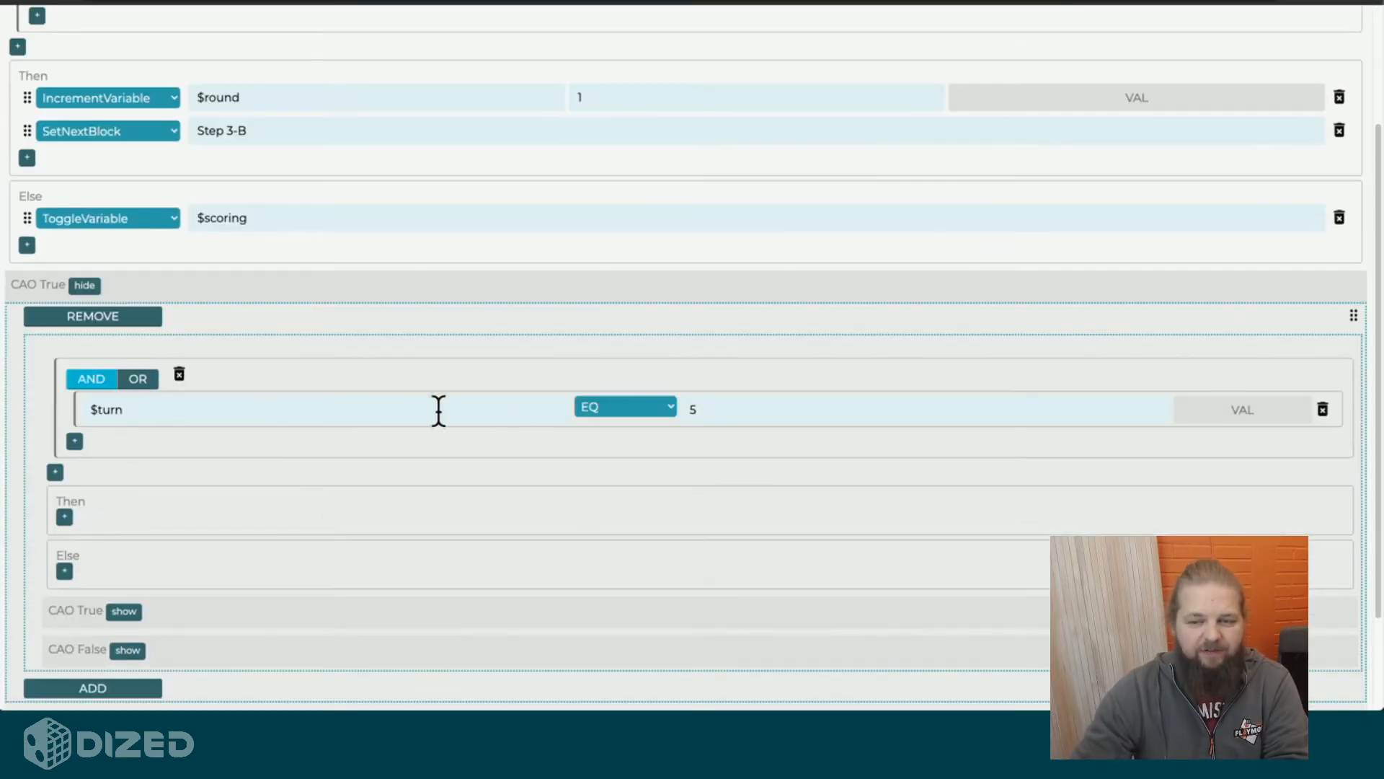
left_click(66, 518)
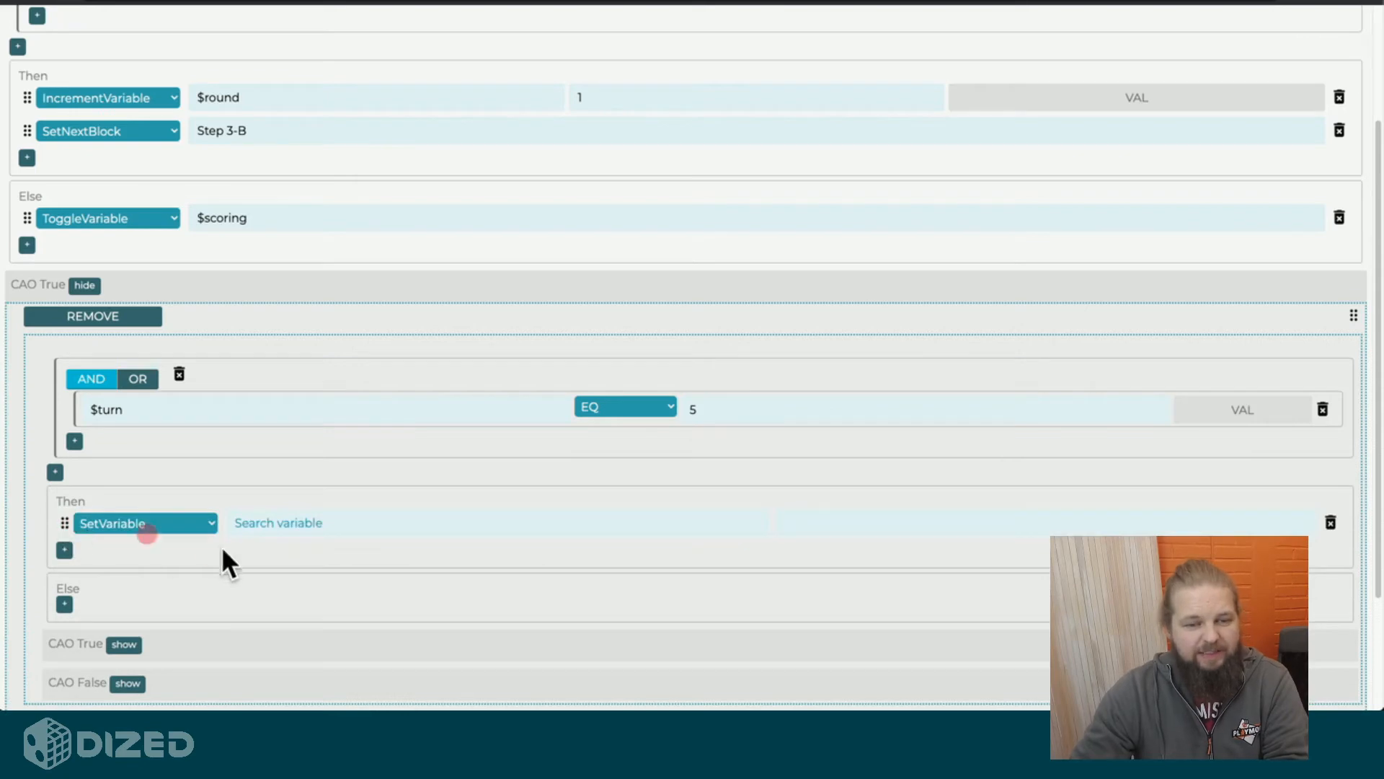
- Remove the nested logic under CAO True and collapse the CAO True and CAO False sections
left_click(122, 314)
left_click(730, 401)
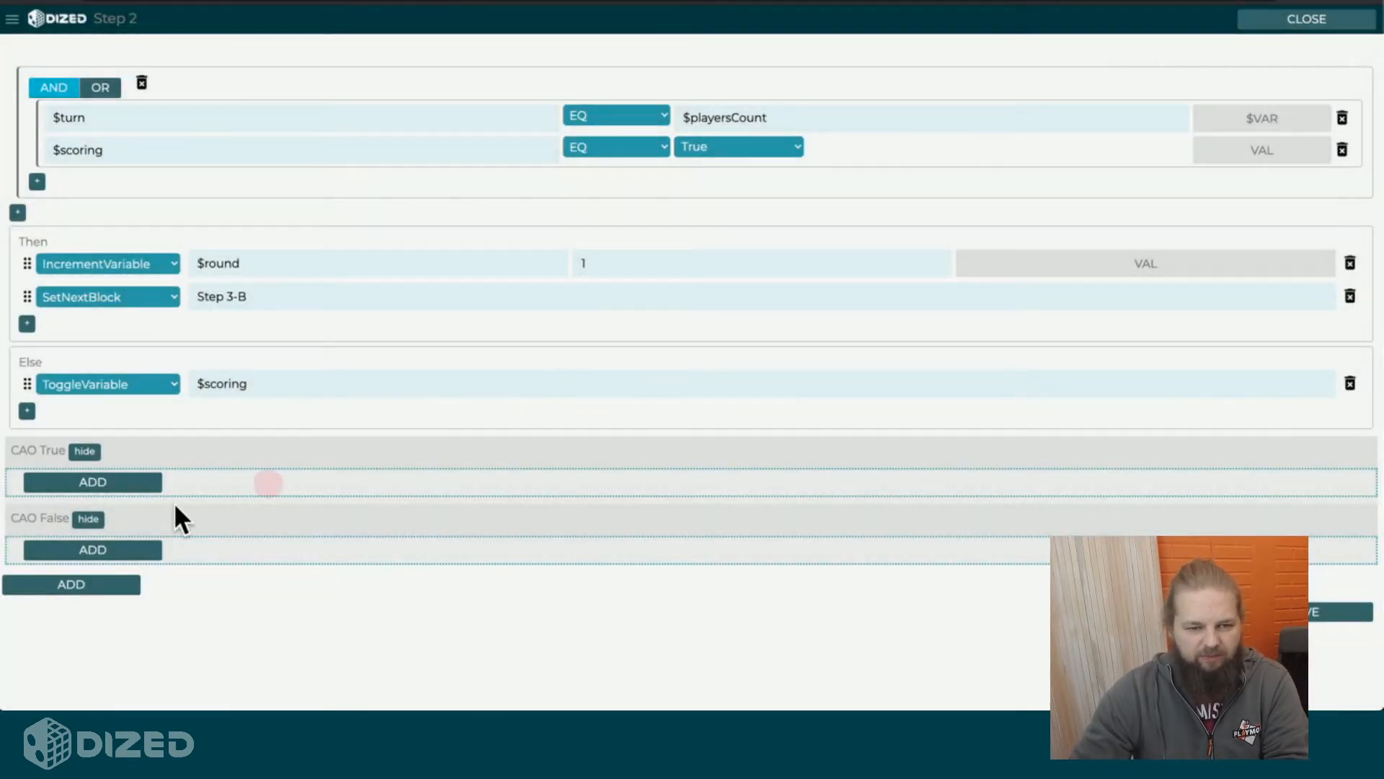
left_click(88, 519)
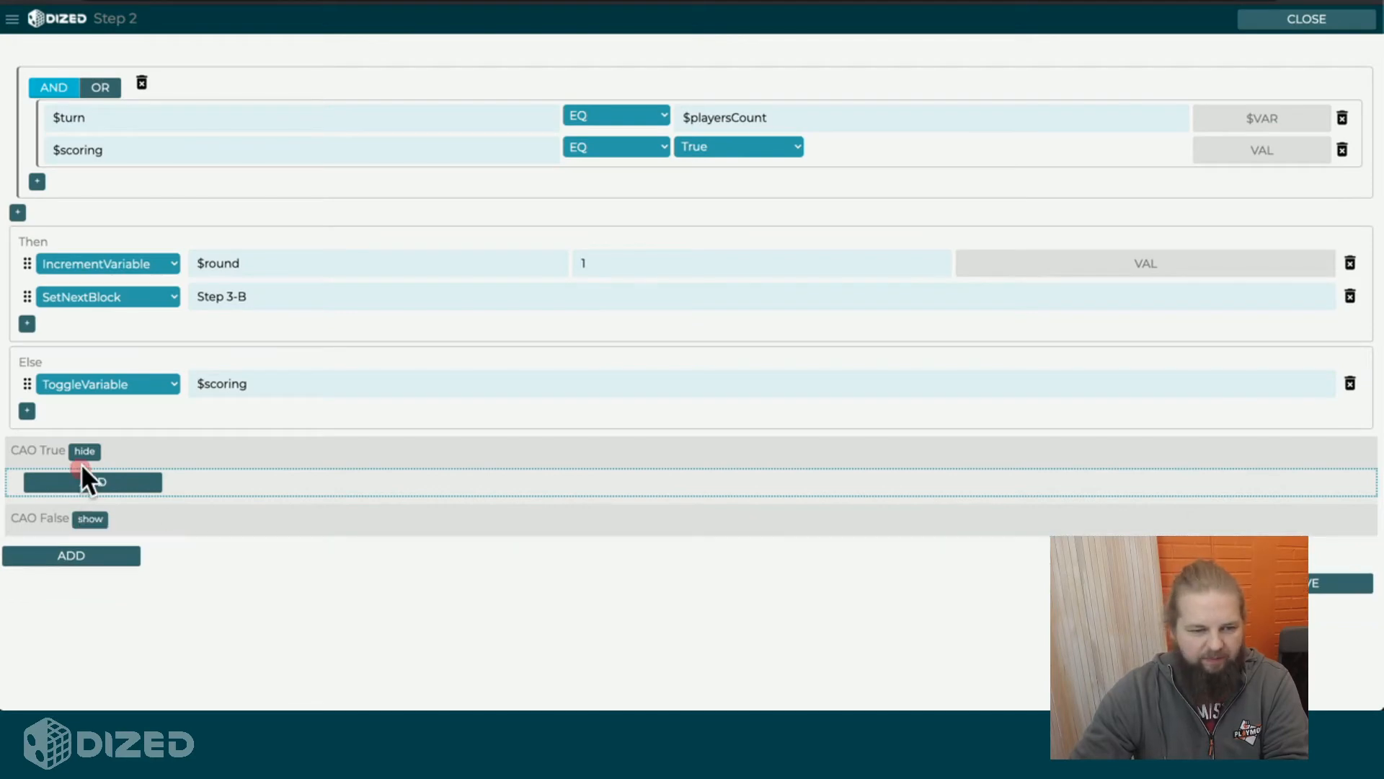
left_click(84, 451)
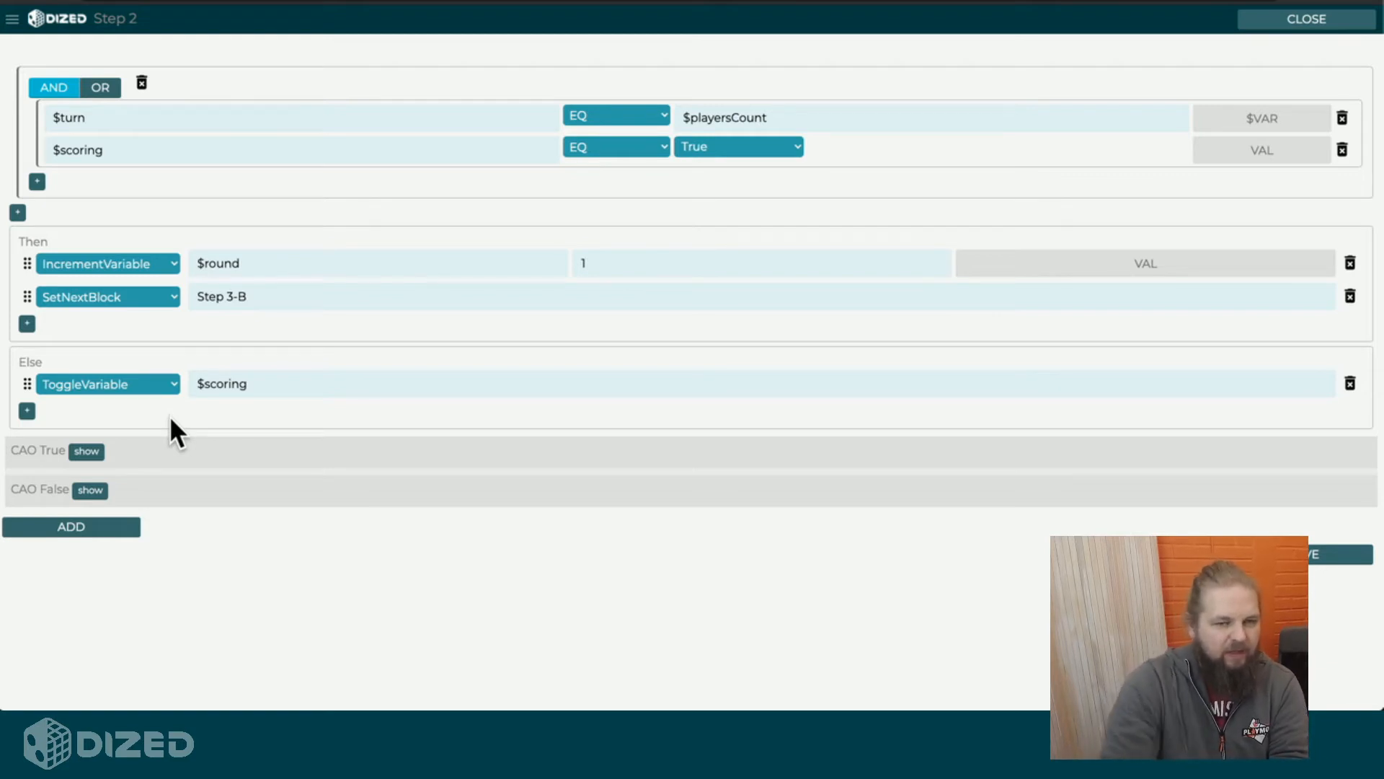
- Add a new empty logic below the existing one in Step 2, save the block and close it
left_click(101, 529)
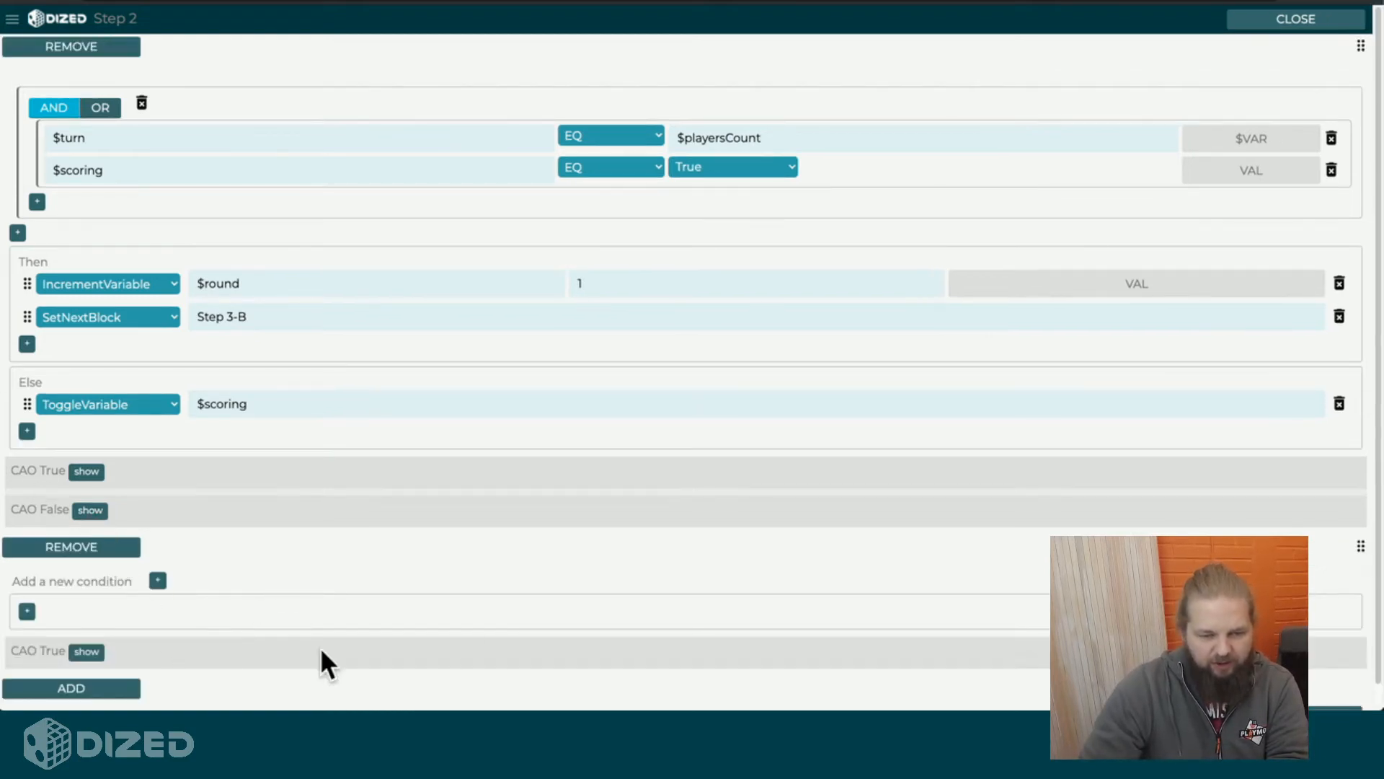
scroll(506, 601, "down", 1)
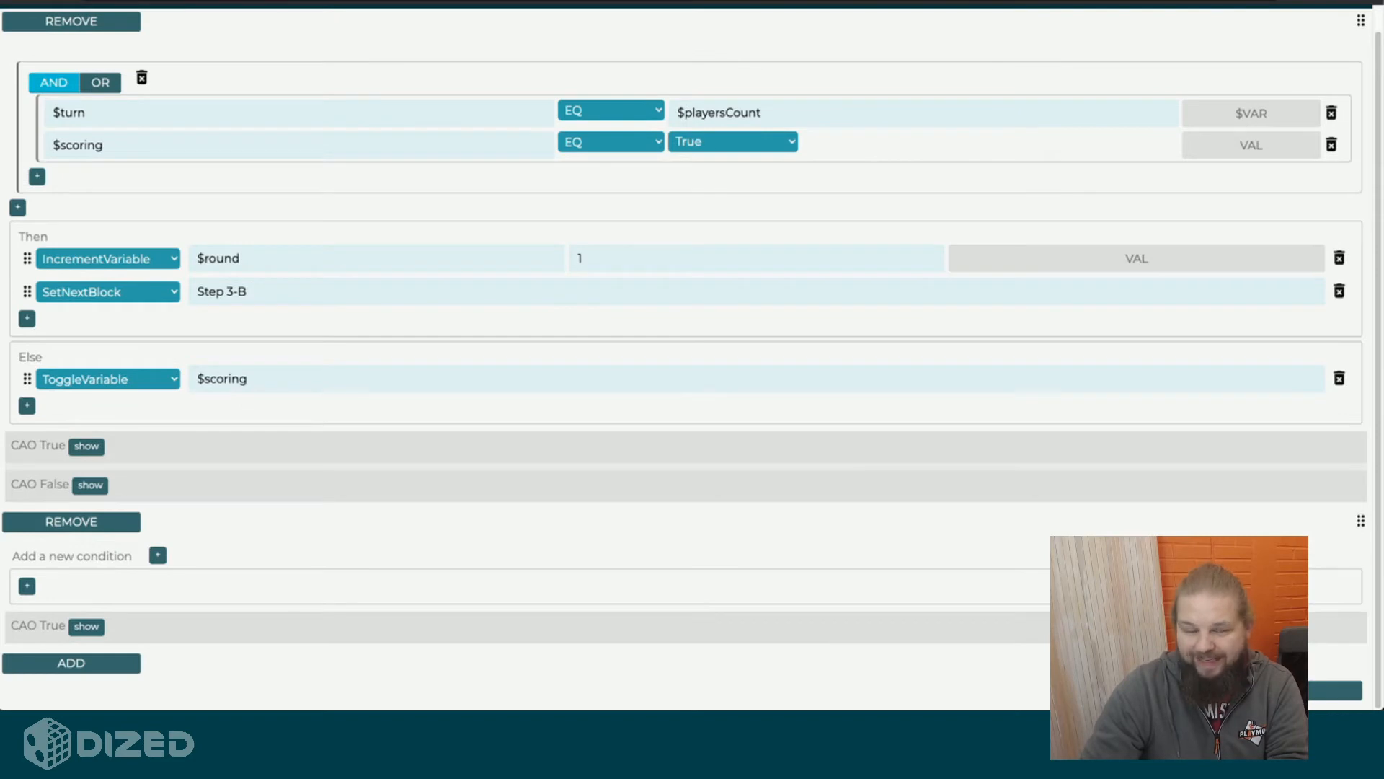
left_click(1293, 690)
scroll(723, 437, "up", 1)
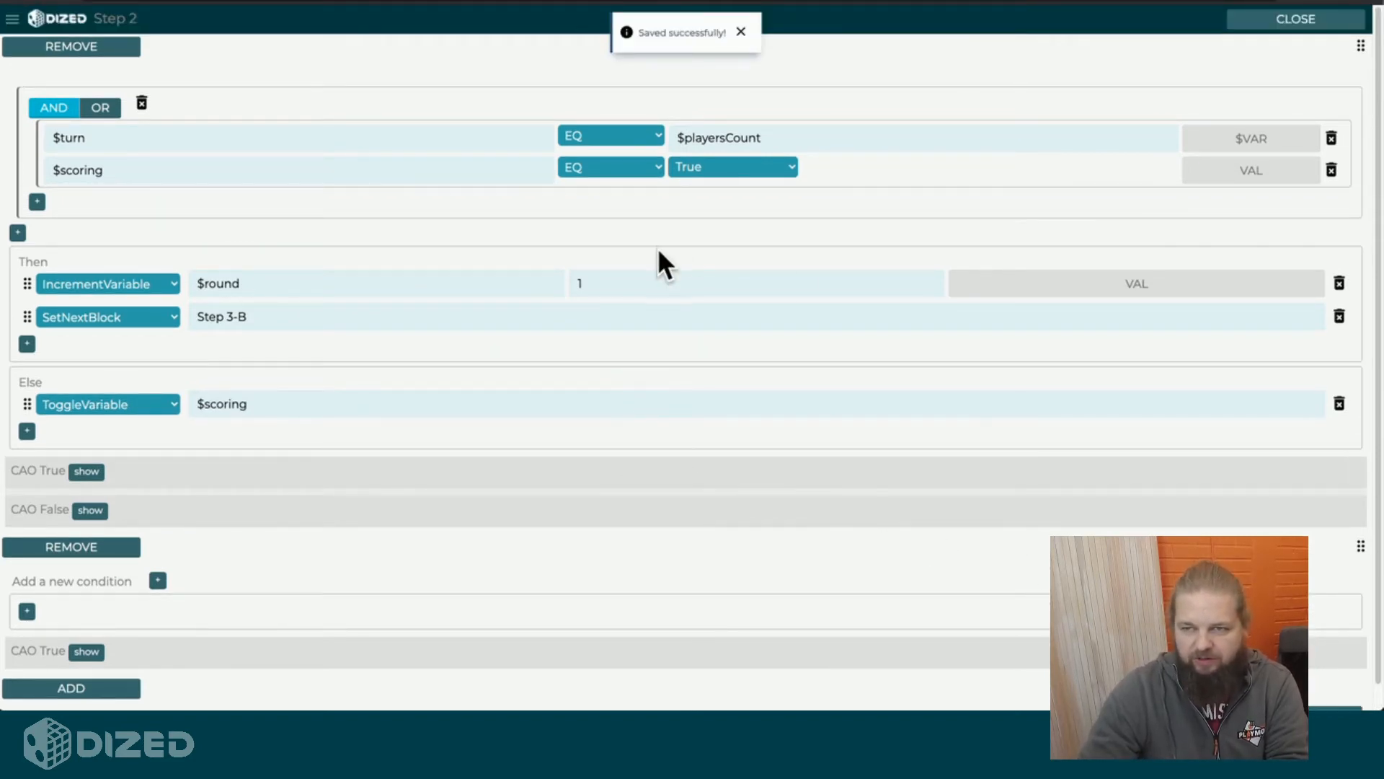
left_click(1277, 22)
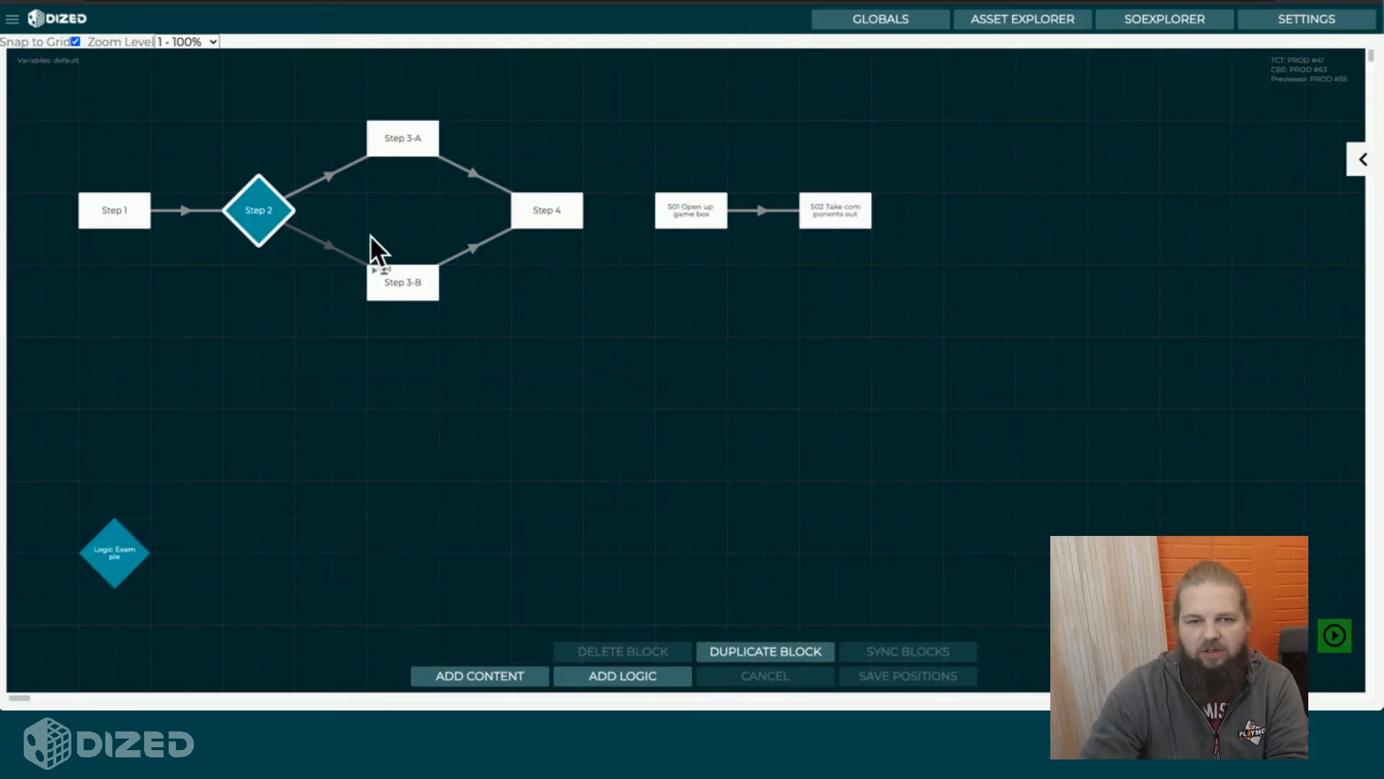
- Reopen the Step 2 logic and examine the operations available for the first Then action
left_click(264, 217)
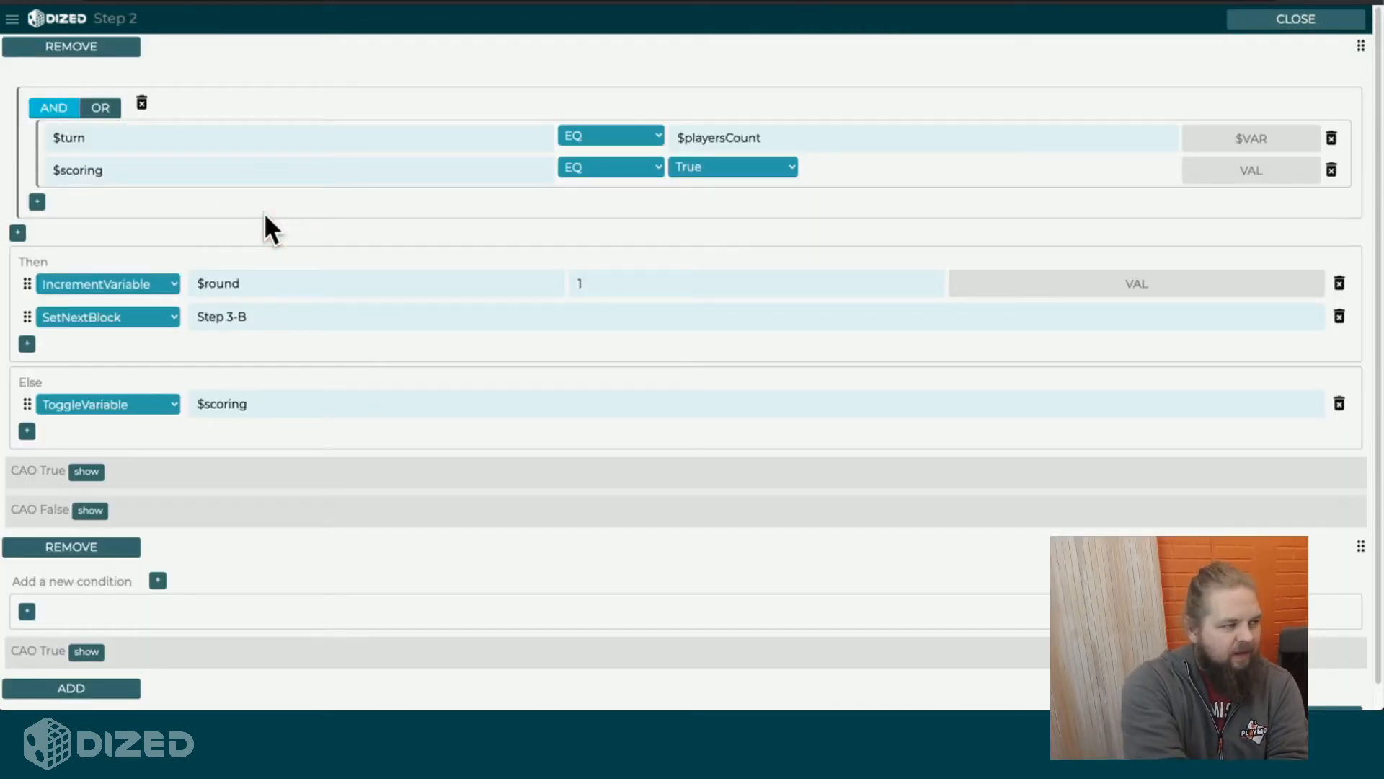
left_click(176, 285)
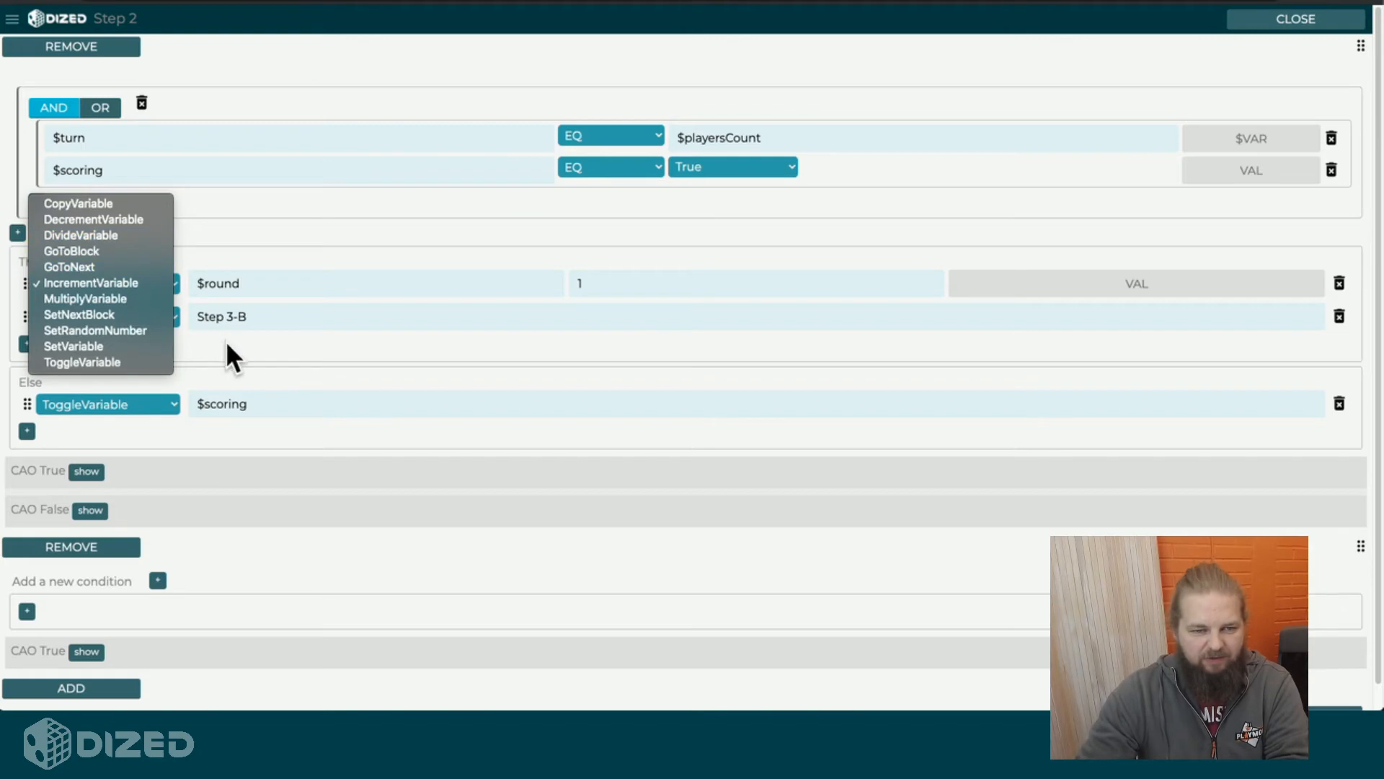
left_click(291, 344)
left_click(102, 281)
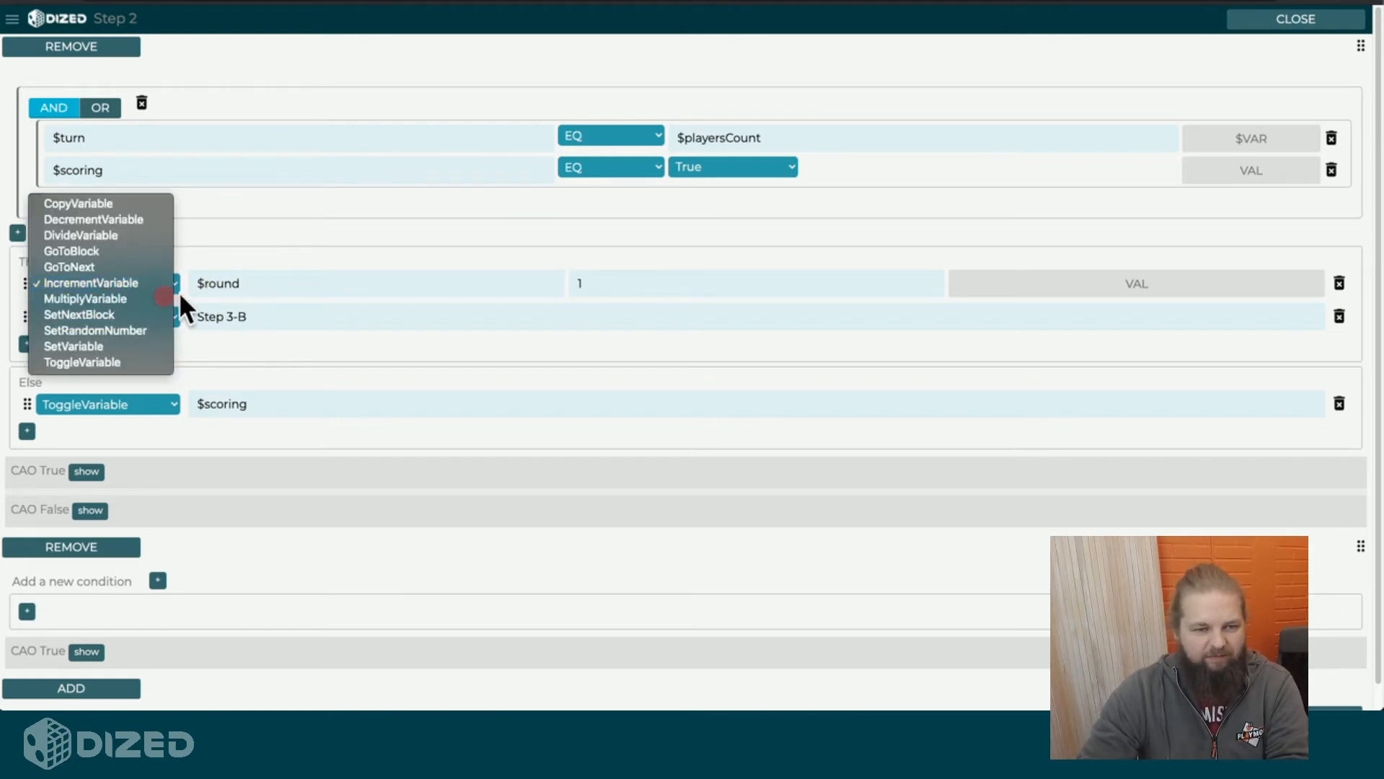
- Change the first Then action to MultiplyVariable and set the multiplier for $round to 5
left_click(111, 300)
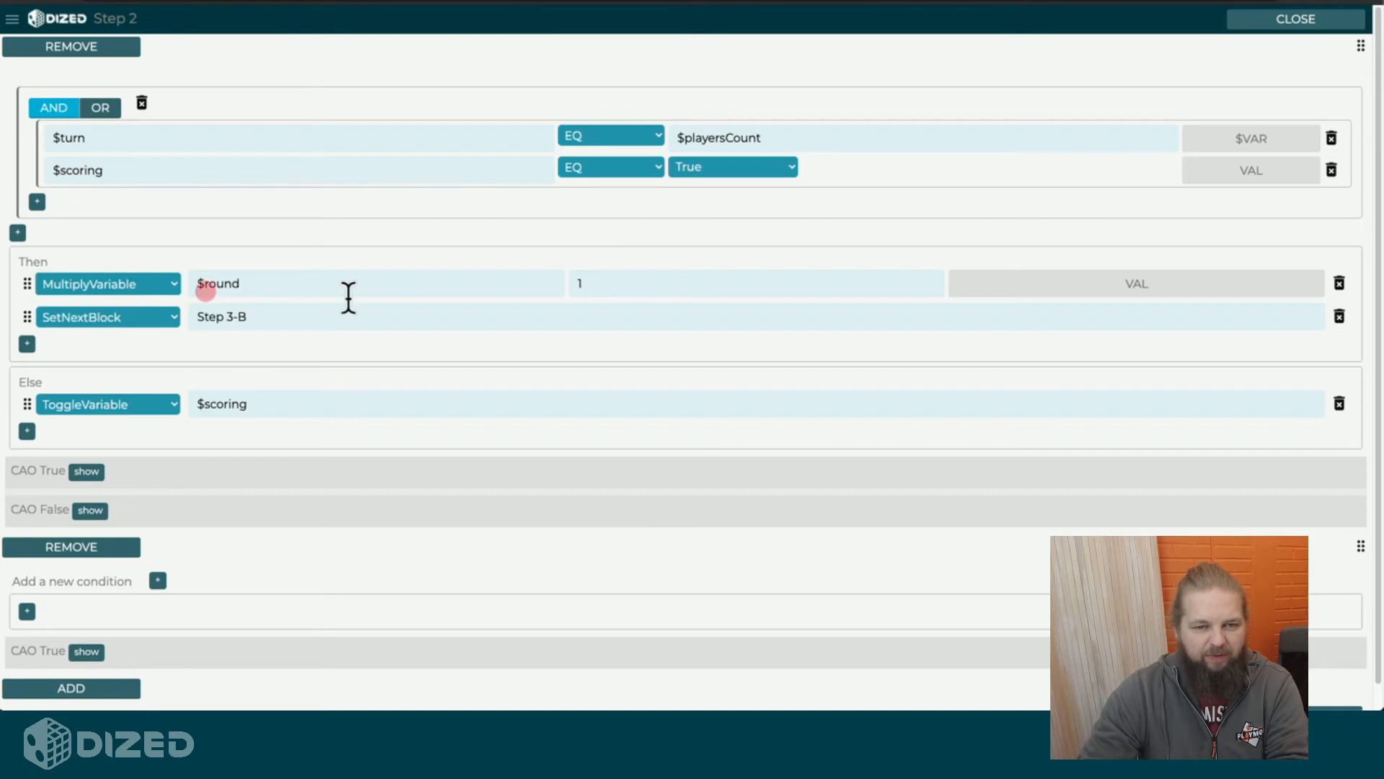
double_click(612, 281)
type("5")
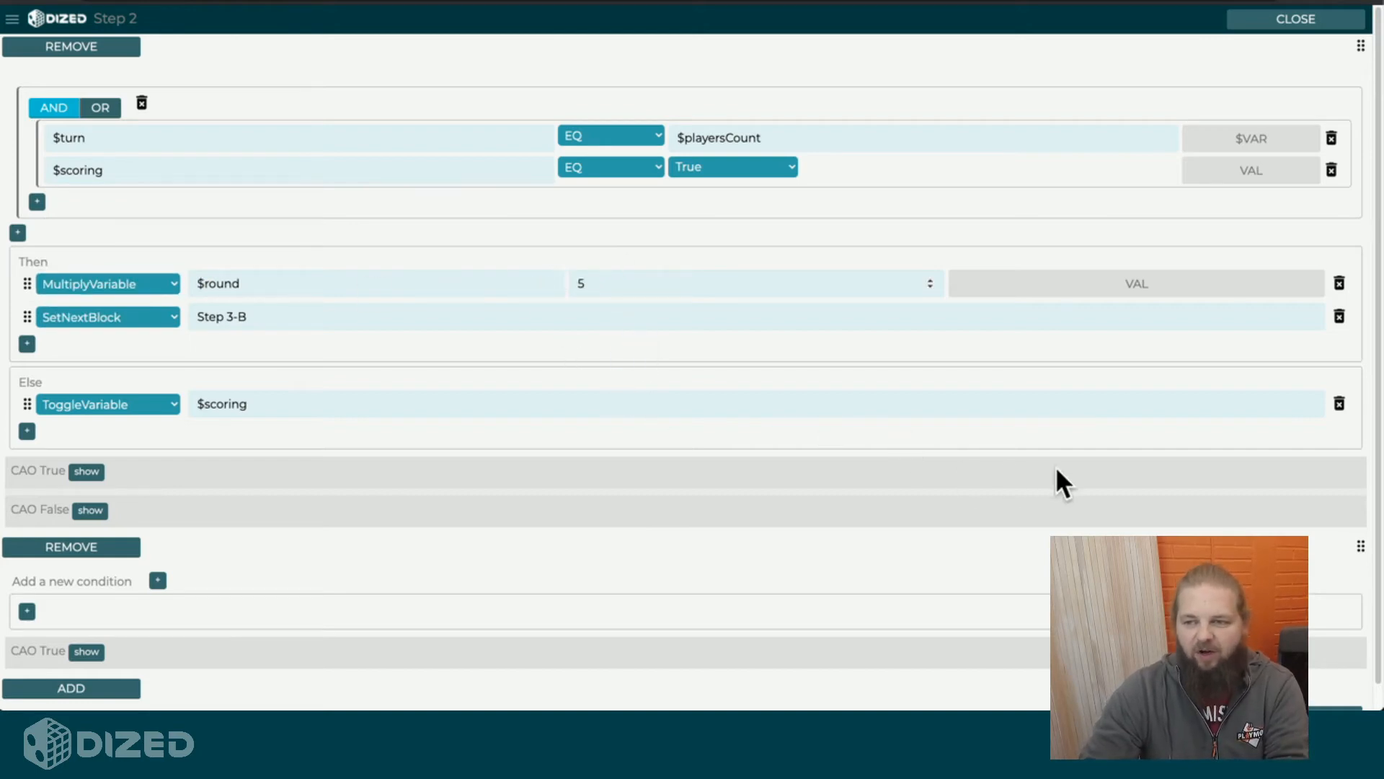
- Switch the multiplier of $round from a fixed value to a variable and choose $turn
left_click(1143, 285)
left_click(725, 281)
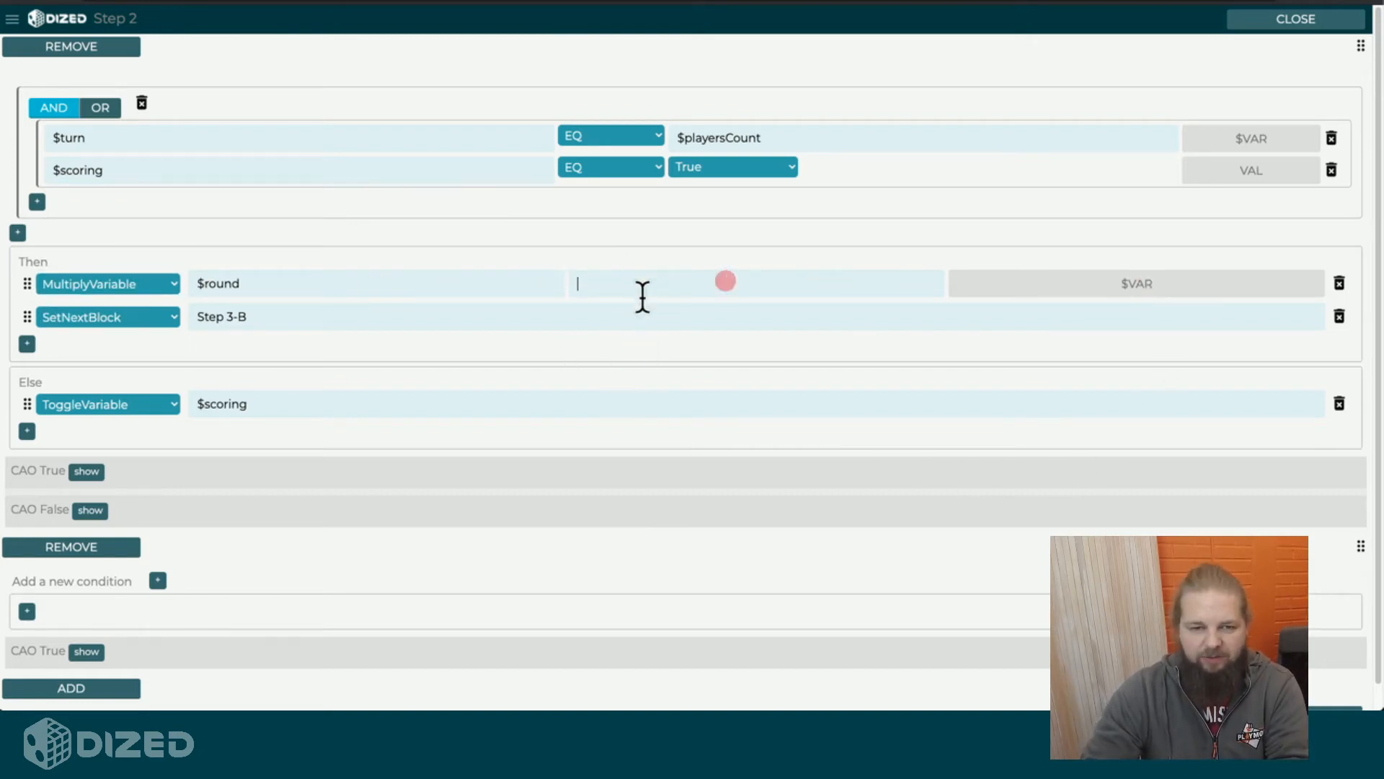
type("£tu")
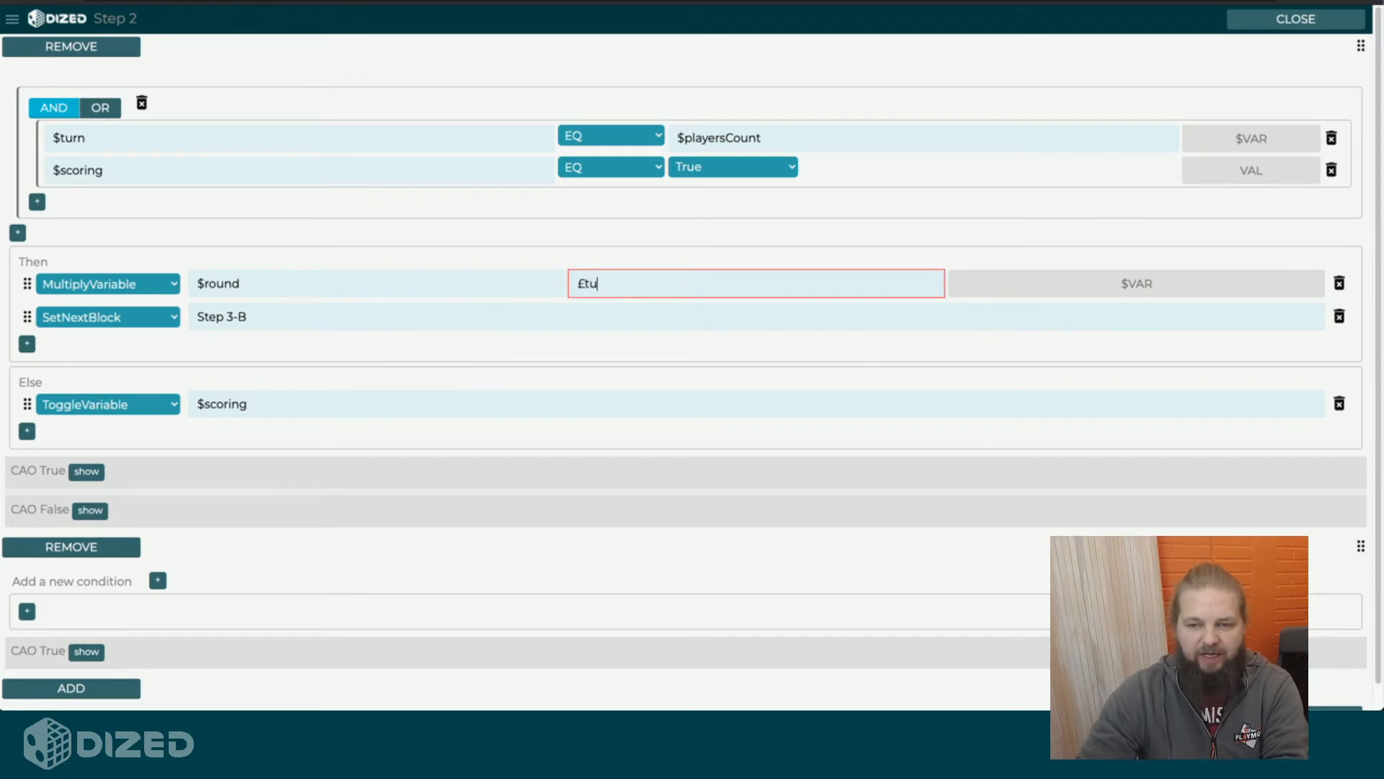
type("tu")
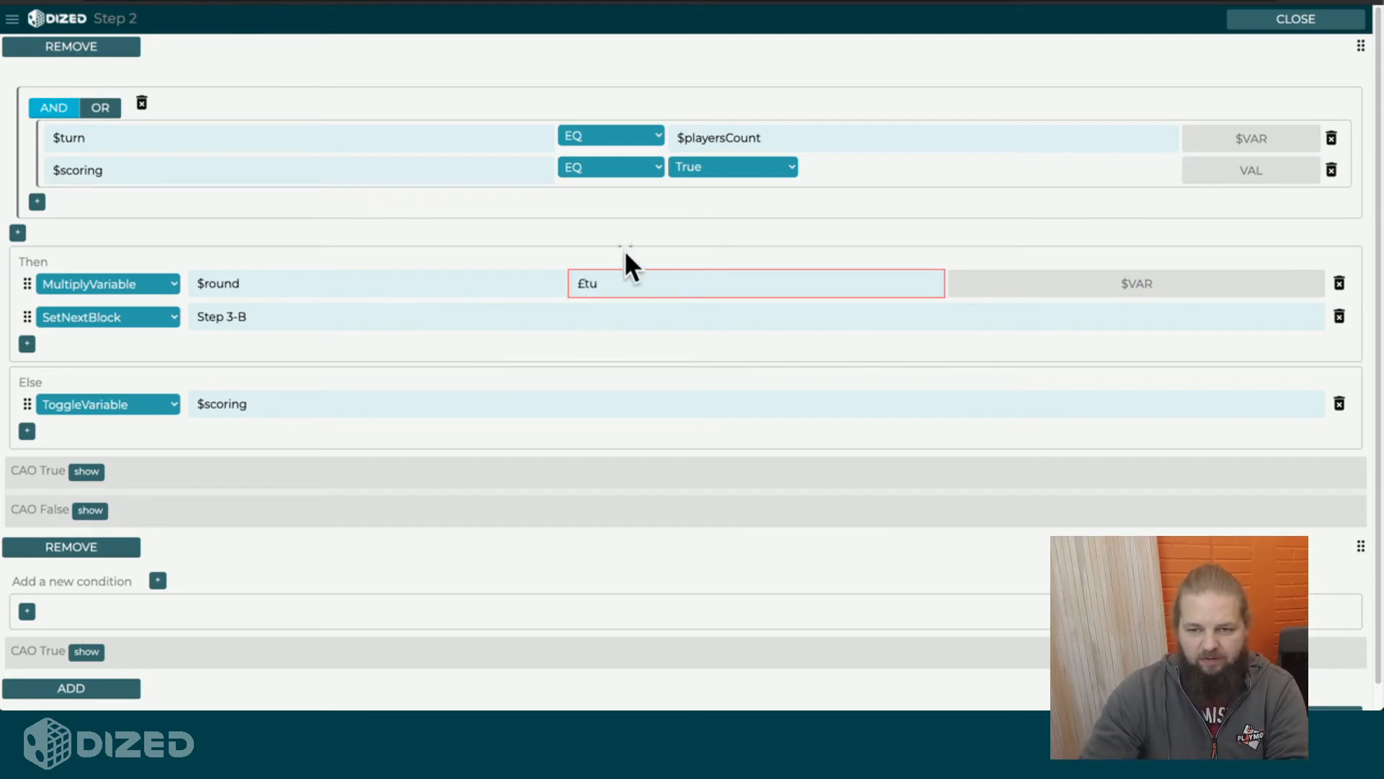
key("BackSpace")
key("BackSpace")
type("tu")
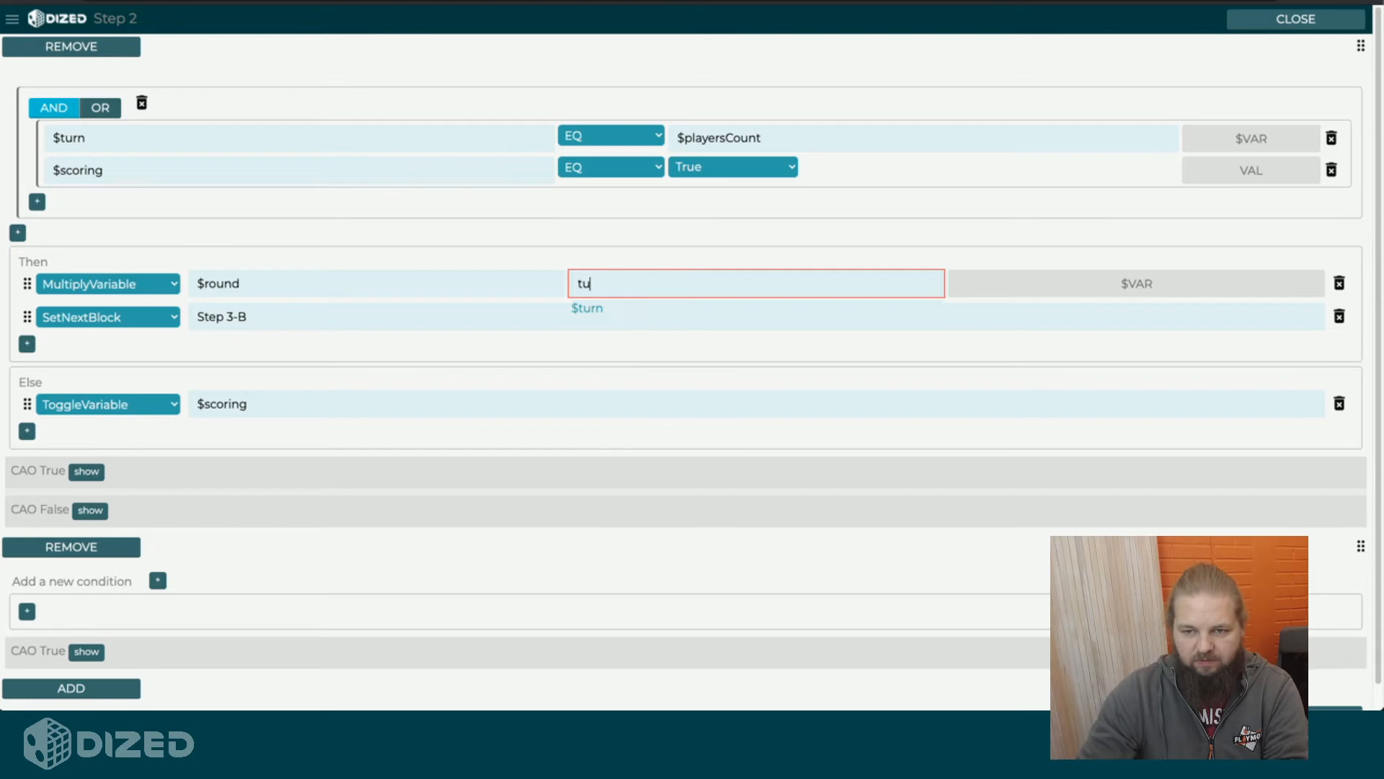
left_click(659, 310)
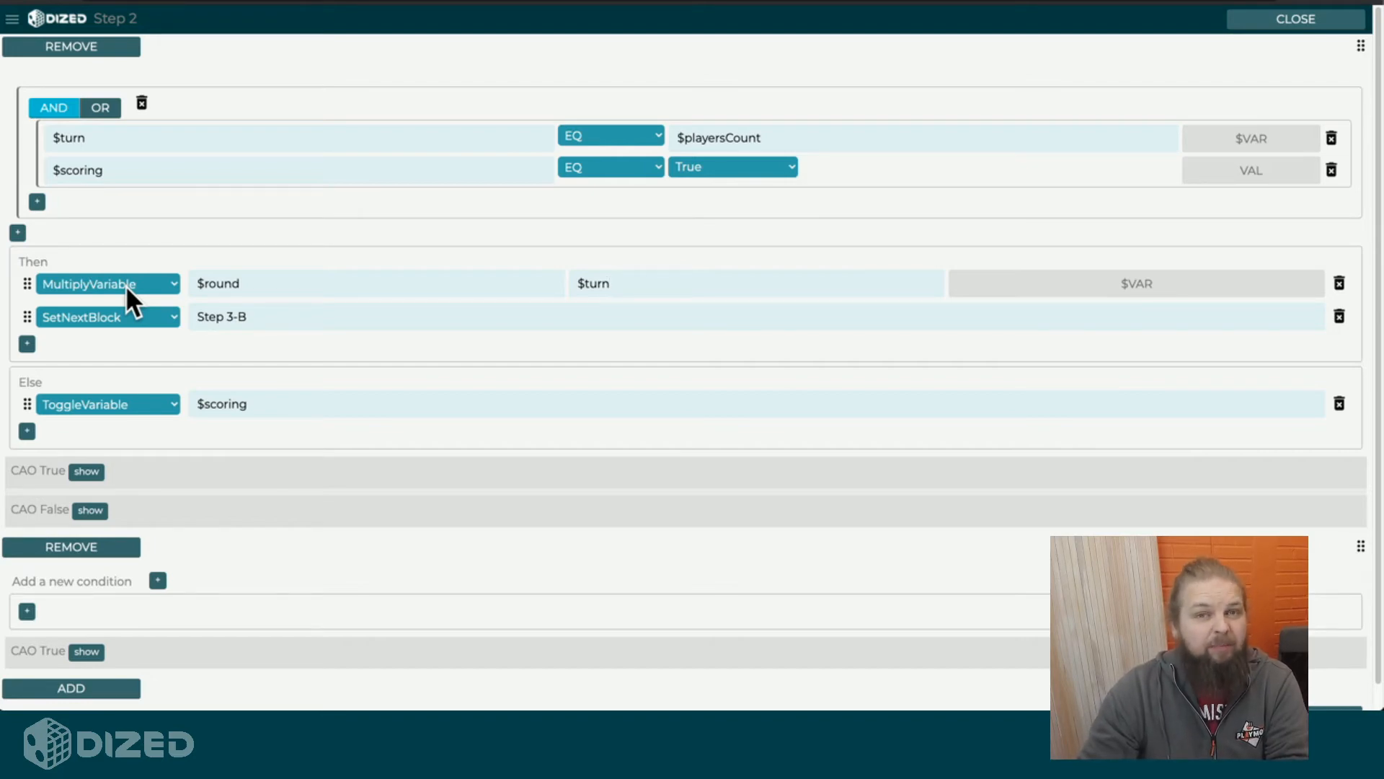
- Try to replace the $turn multiplier by searching for a variable starting with "sc", and open the action's list of operations
double_click(613, 282)
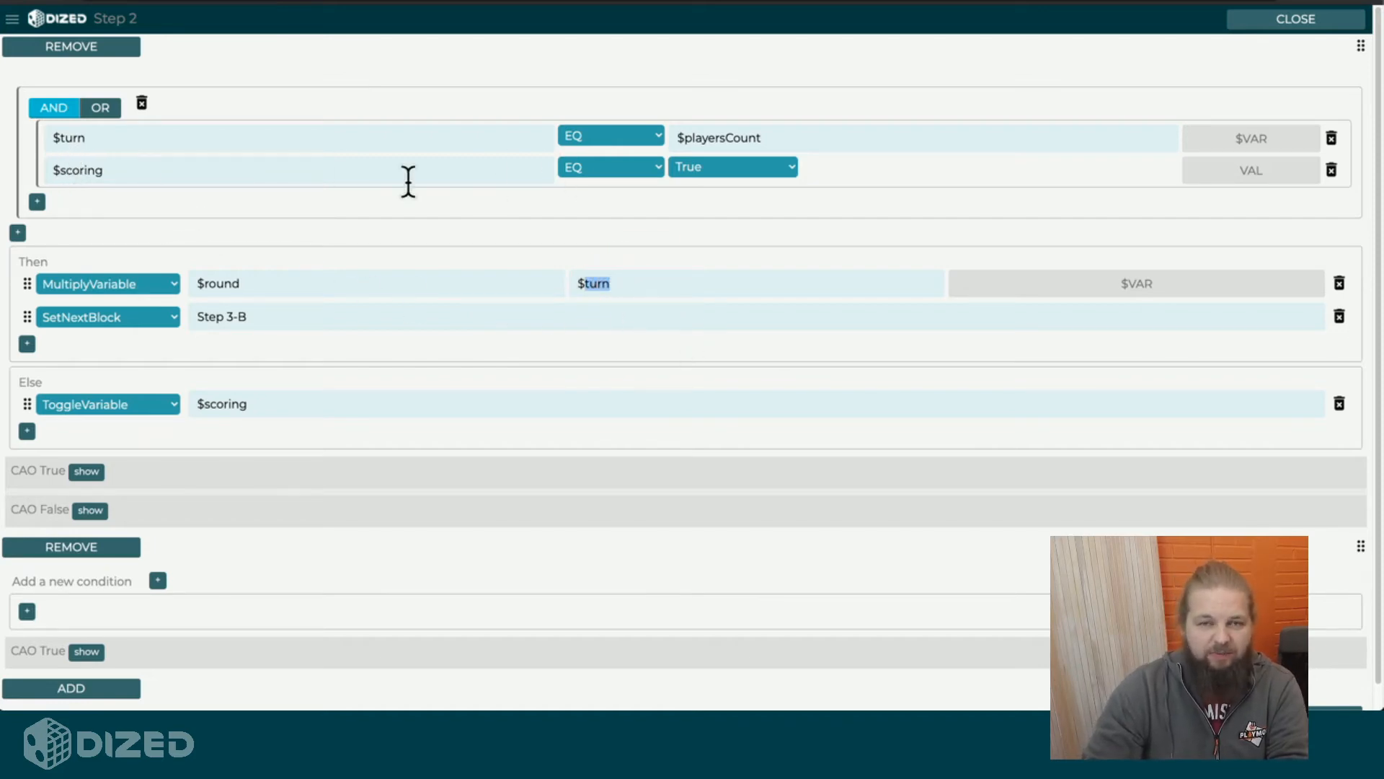
type("sc")
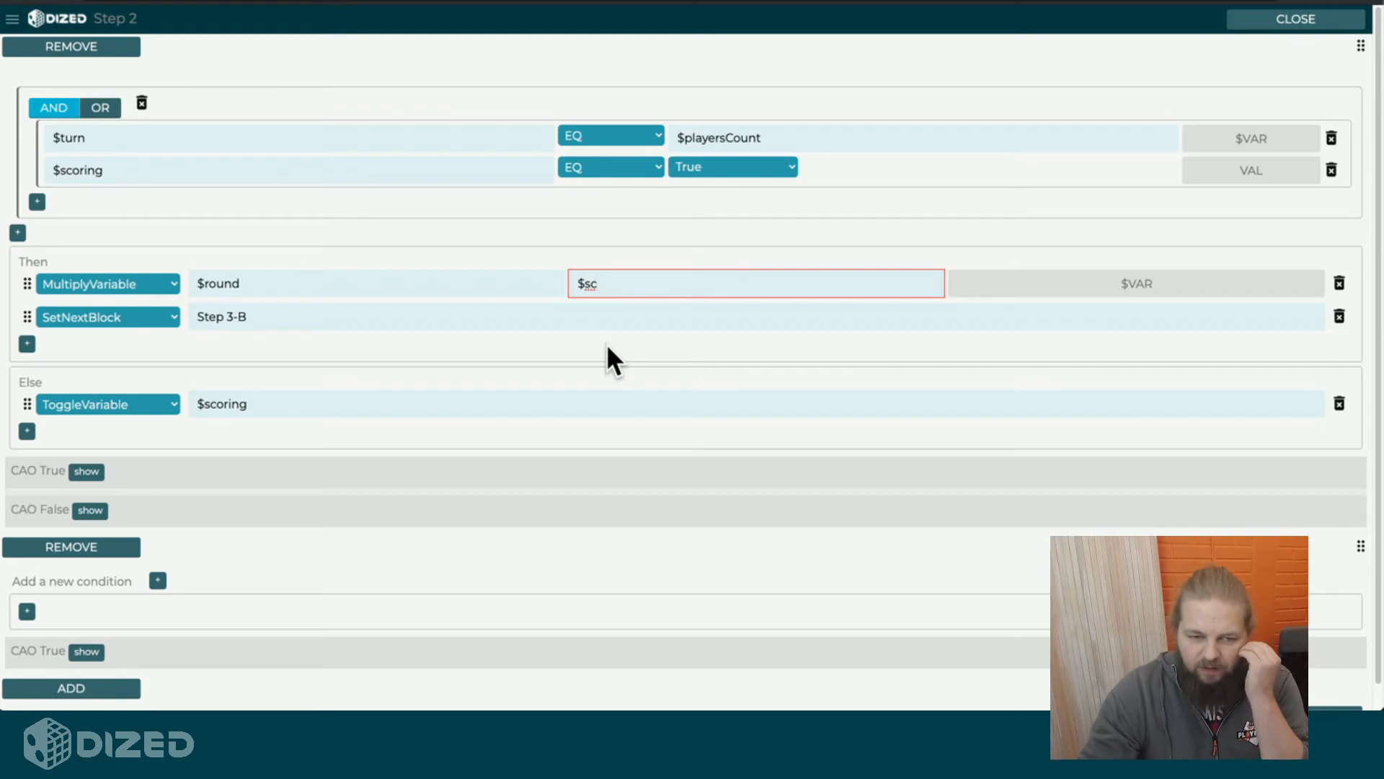
left_click(130, 281)
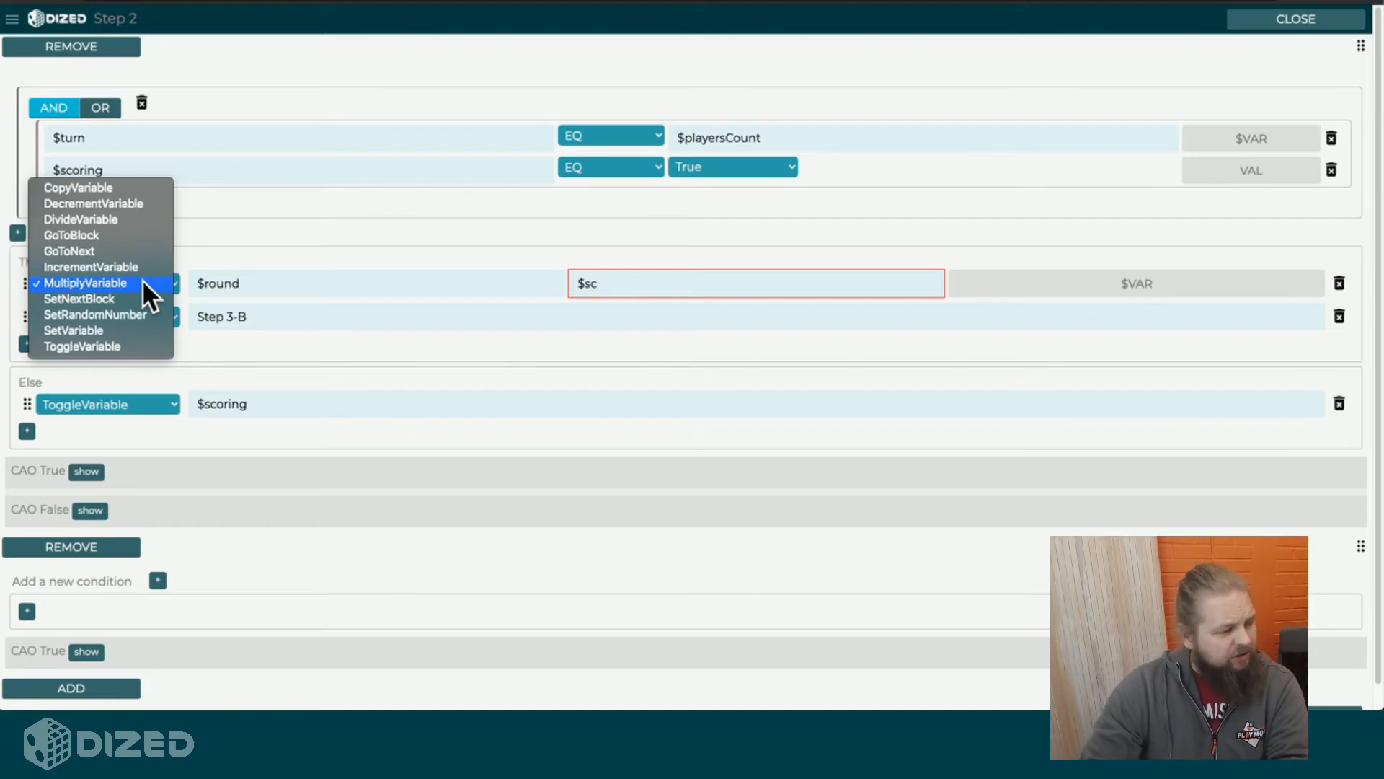
- Switch the multiplier of $round back to a fixed value and set it to 0.5
left_click(999, 282)
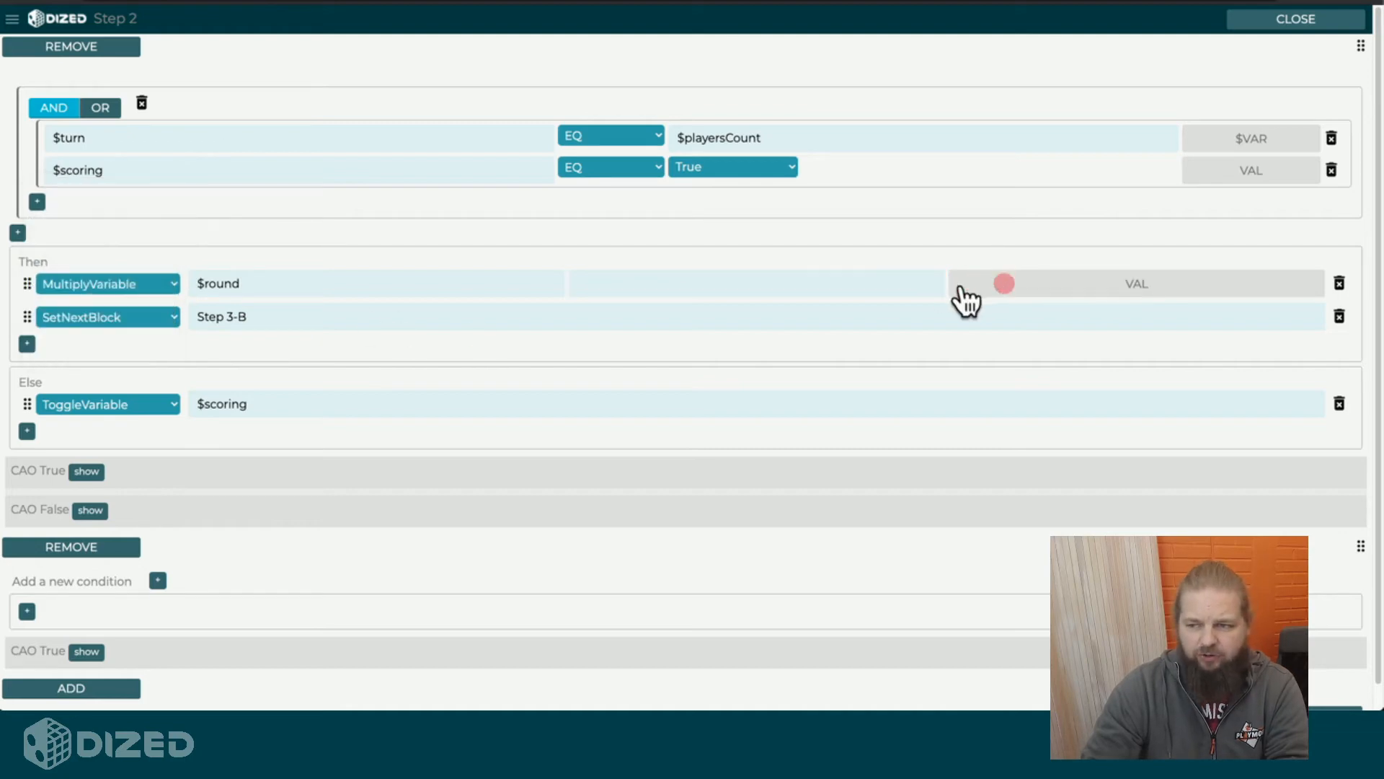
left_click(805, 288)
type("0")
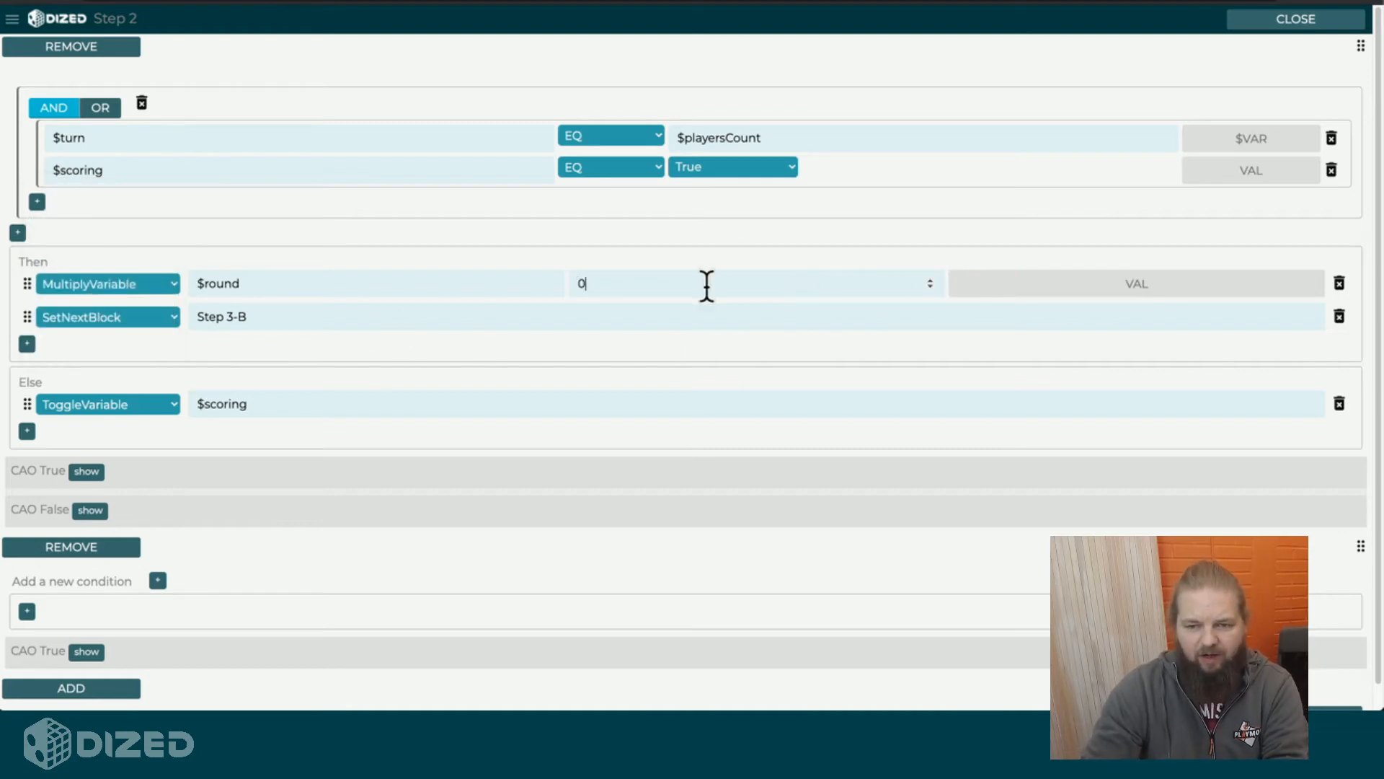
type("555..5")
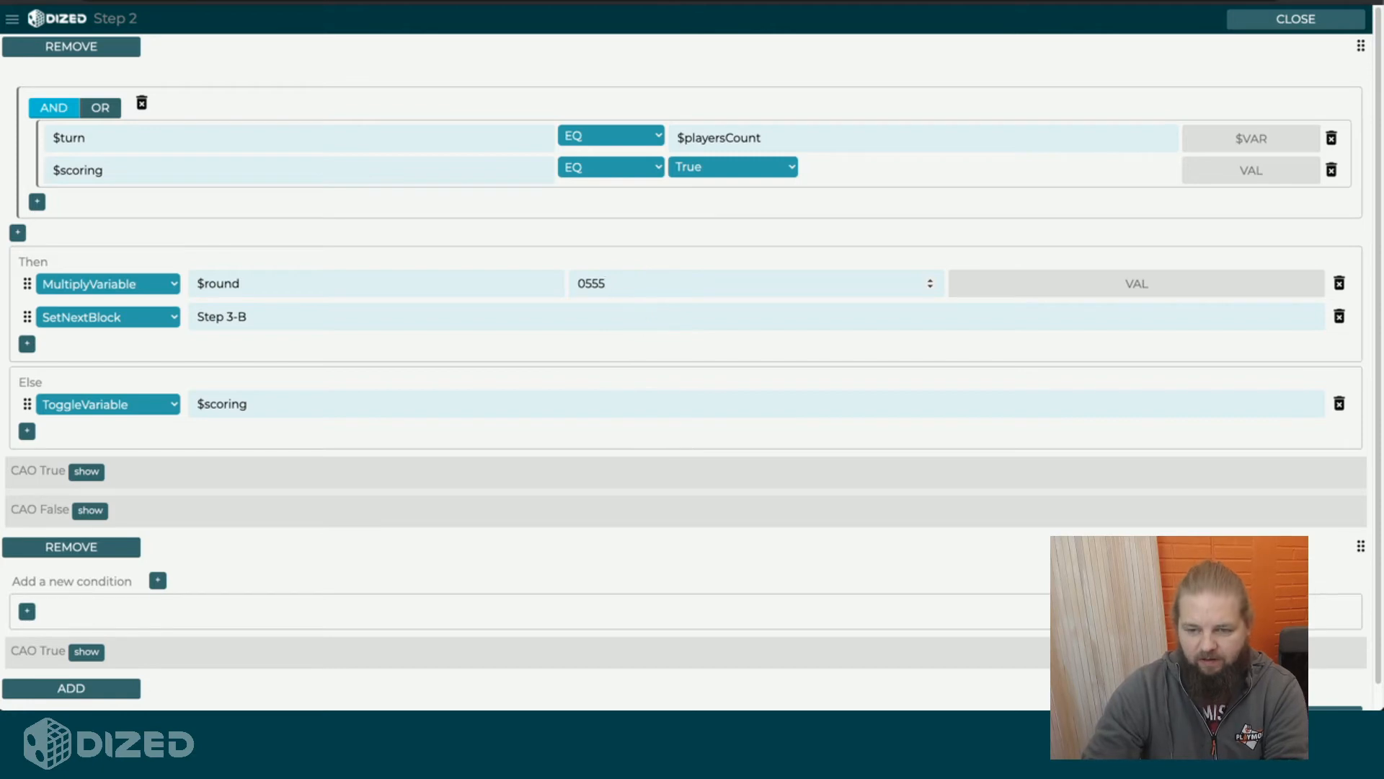
key("BackSpace")
key("BackSpace")
key("BackSpace")
key("BackSpace")
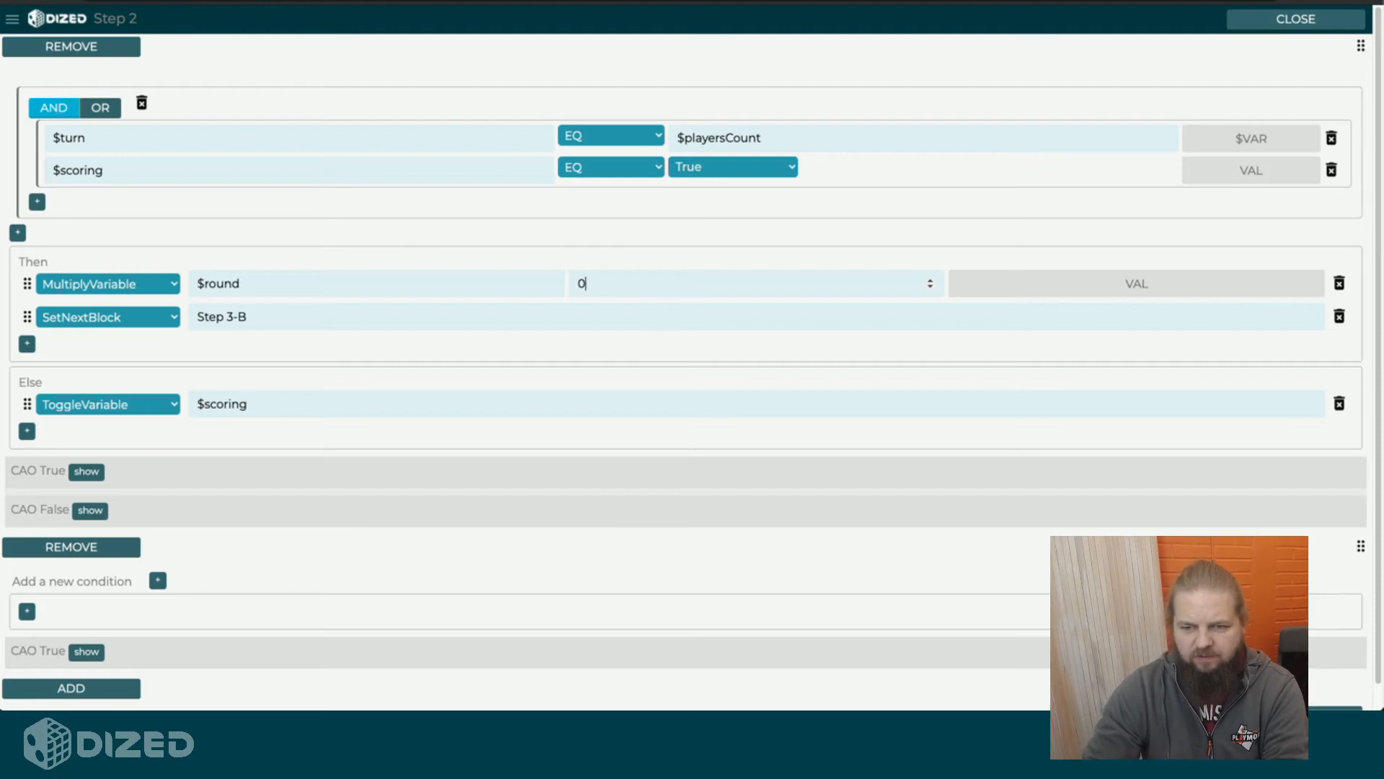
type(".5")
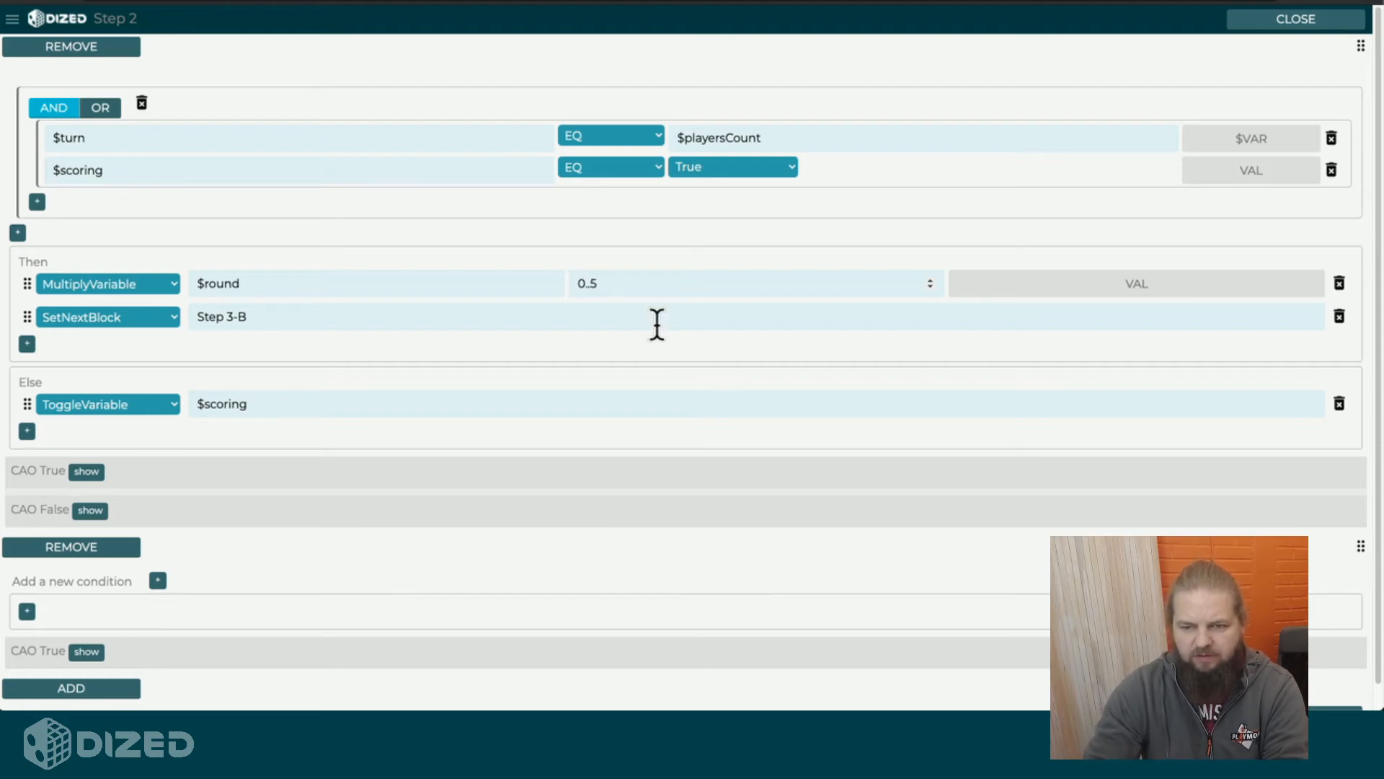
- Clear the decimal multiplier of $round and set it to the whole number 1
left_click(596, 285)
key("BackSpace")
key("BackSpace")
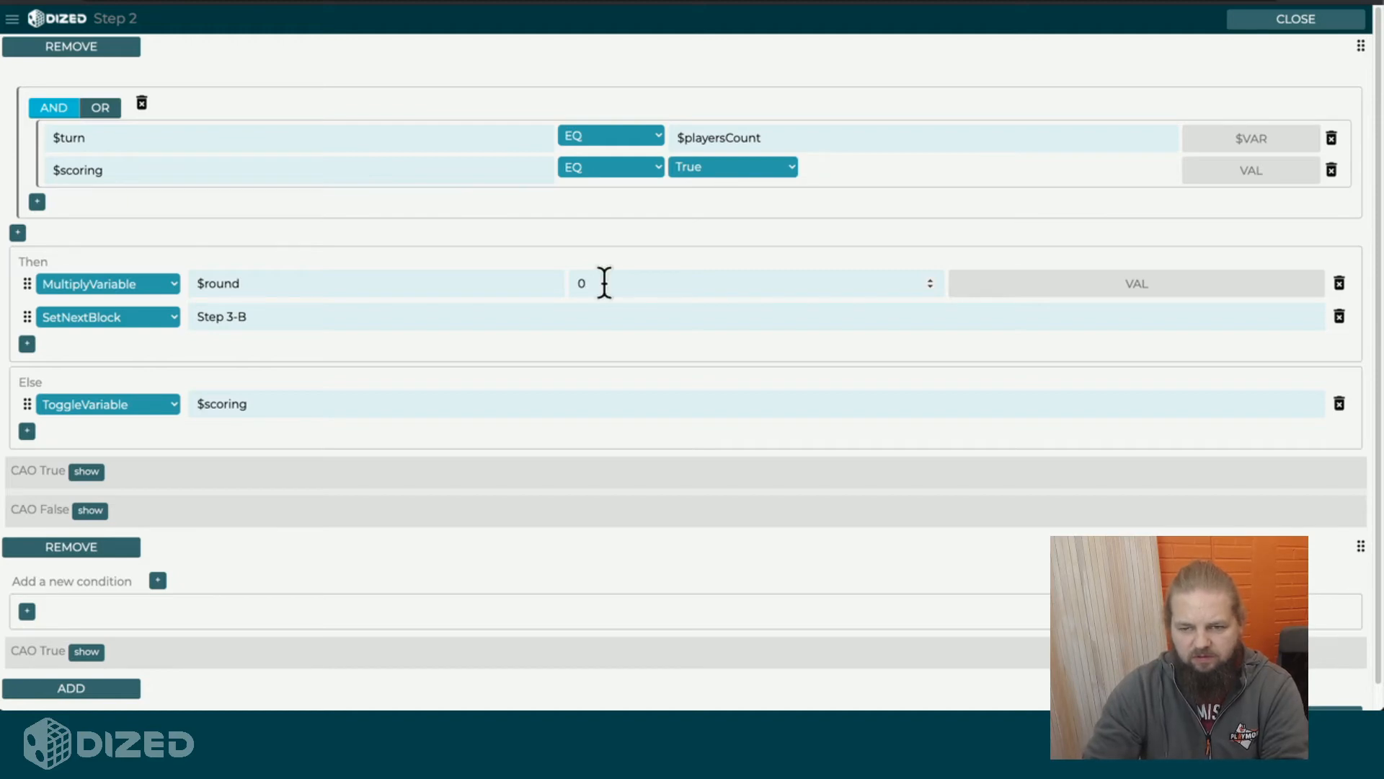
key("BackSpace")
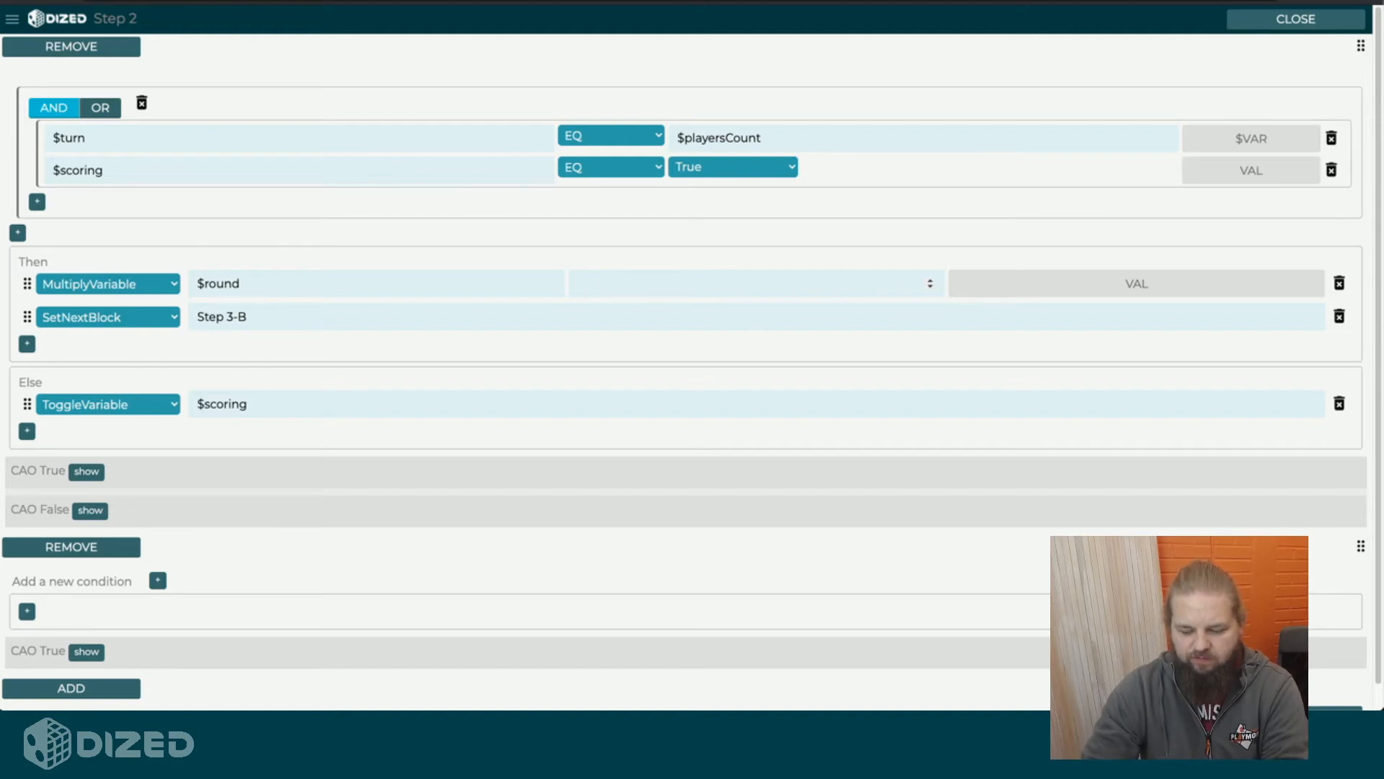
left_click(711, 283)
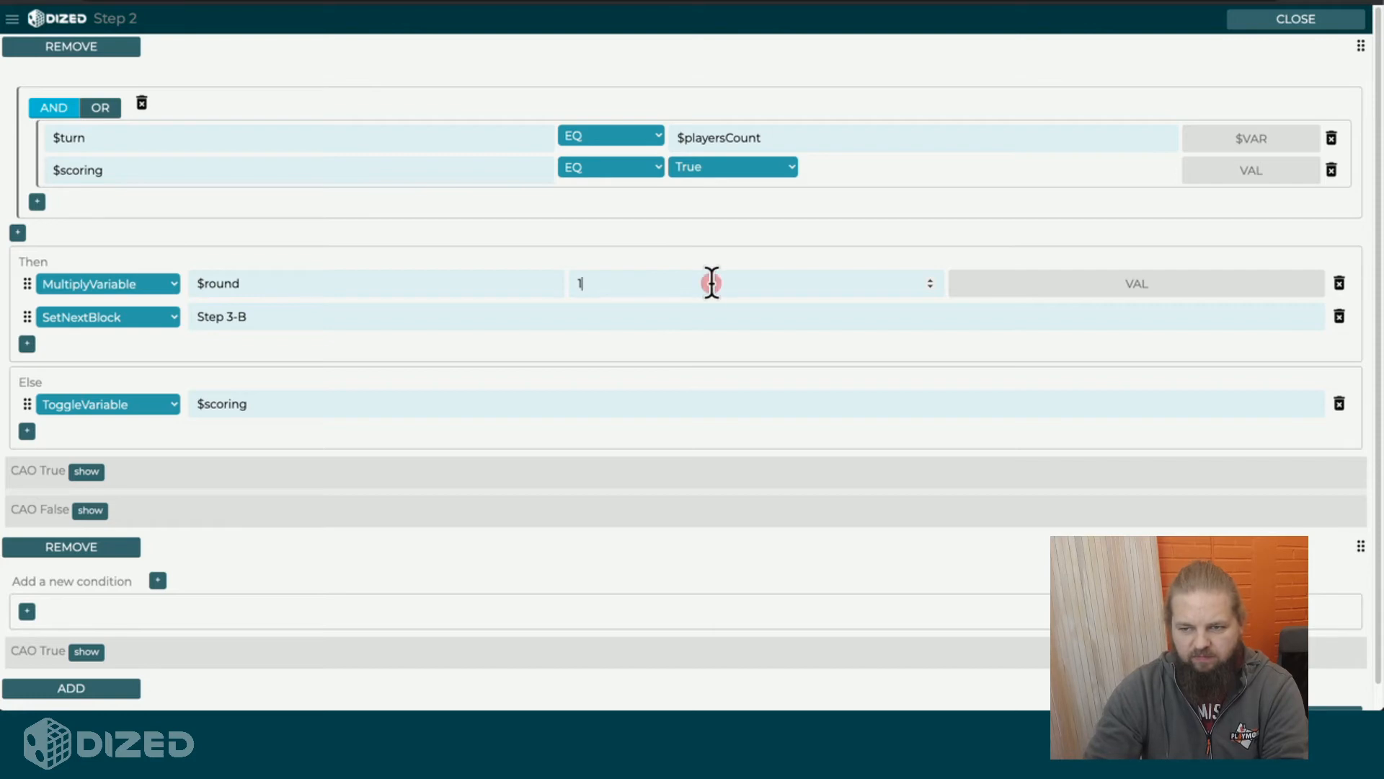
key("BackSpace")
left_click(613, 347)
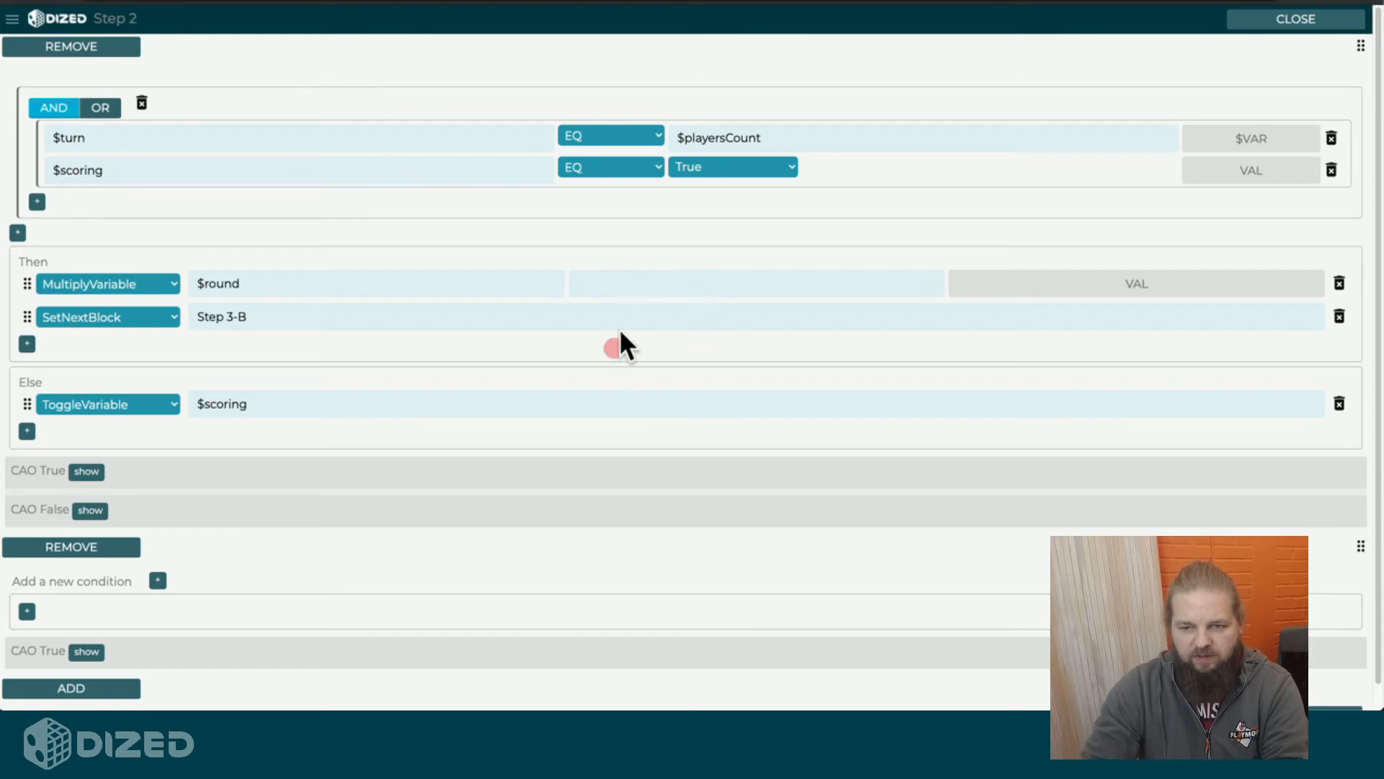
left_click(621, 284)
type("1")
left_click(620, 368)
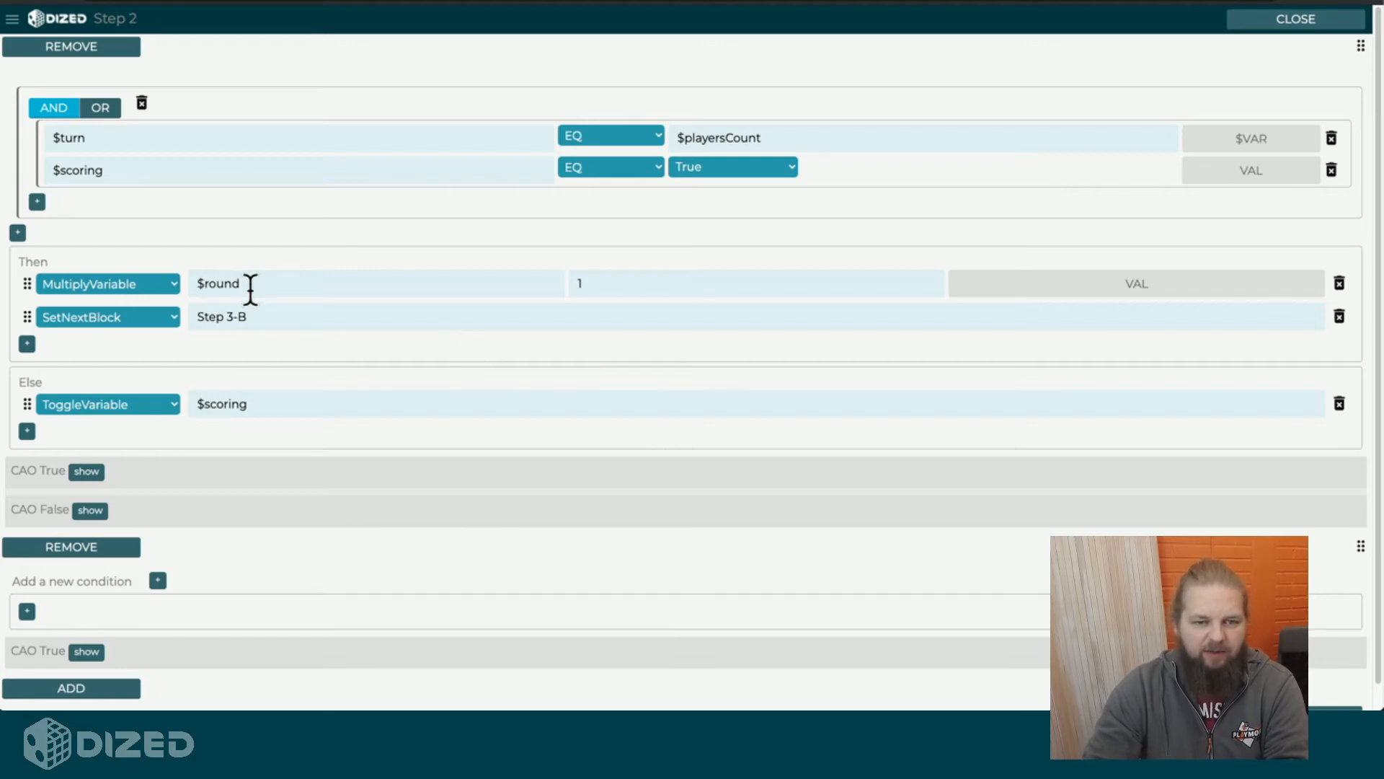
- Add a SetVariable action under Then and move it above the MultiplyVariable action
left_click(26, 344)
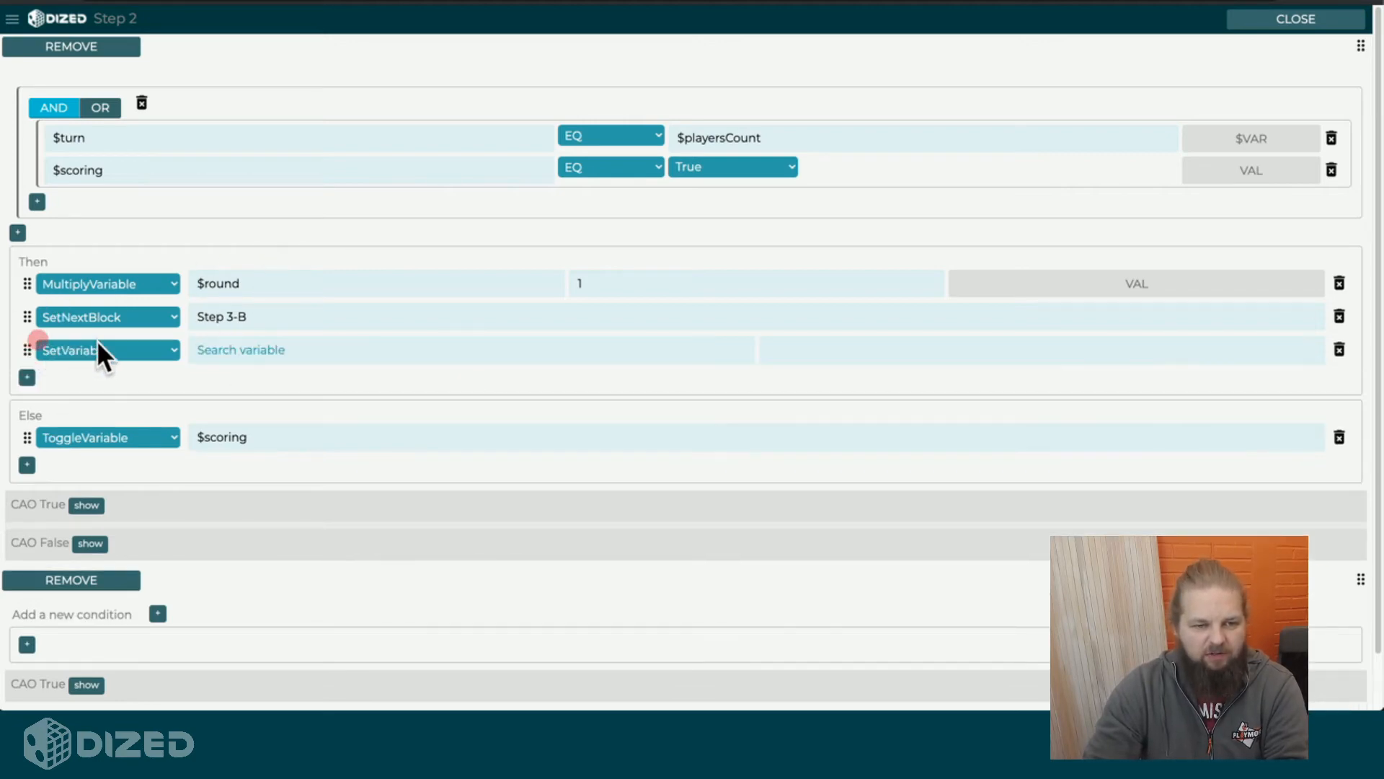
left_click(101, 349)
left_click(118, 382)
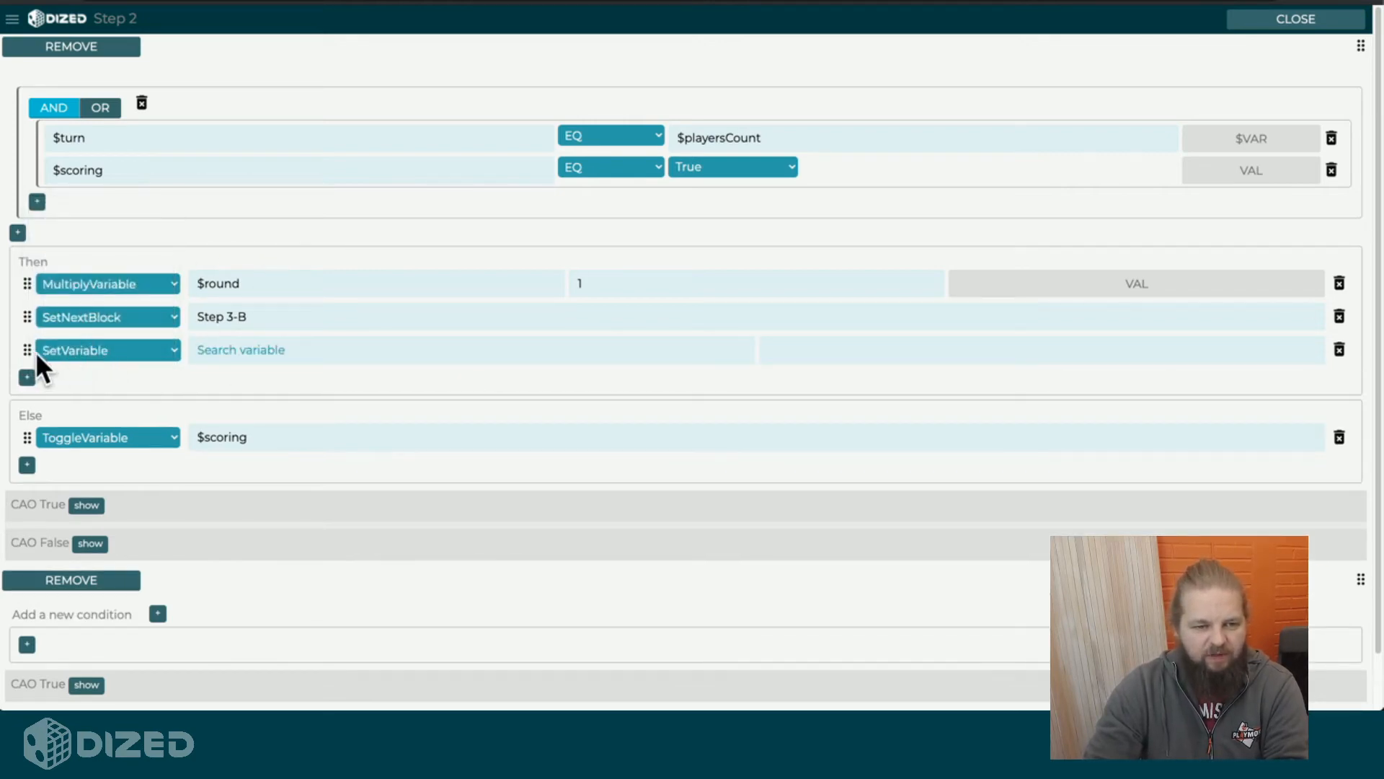
left_click_drag(28, 350, 29, 258)
- Make the new SetVariable action set $round to 5
left_click(249, 273)
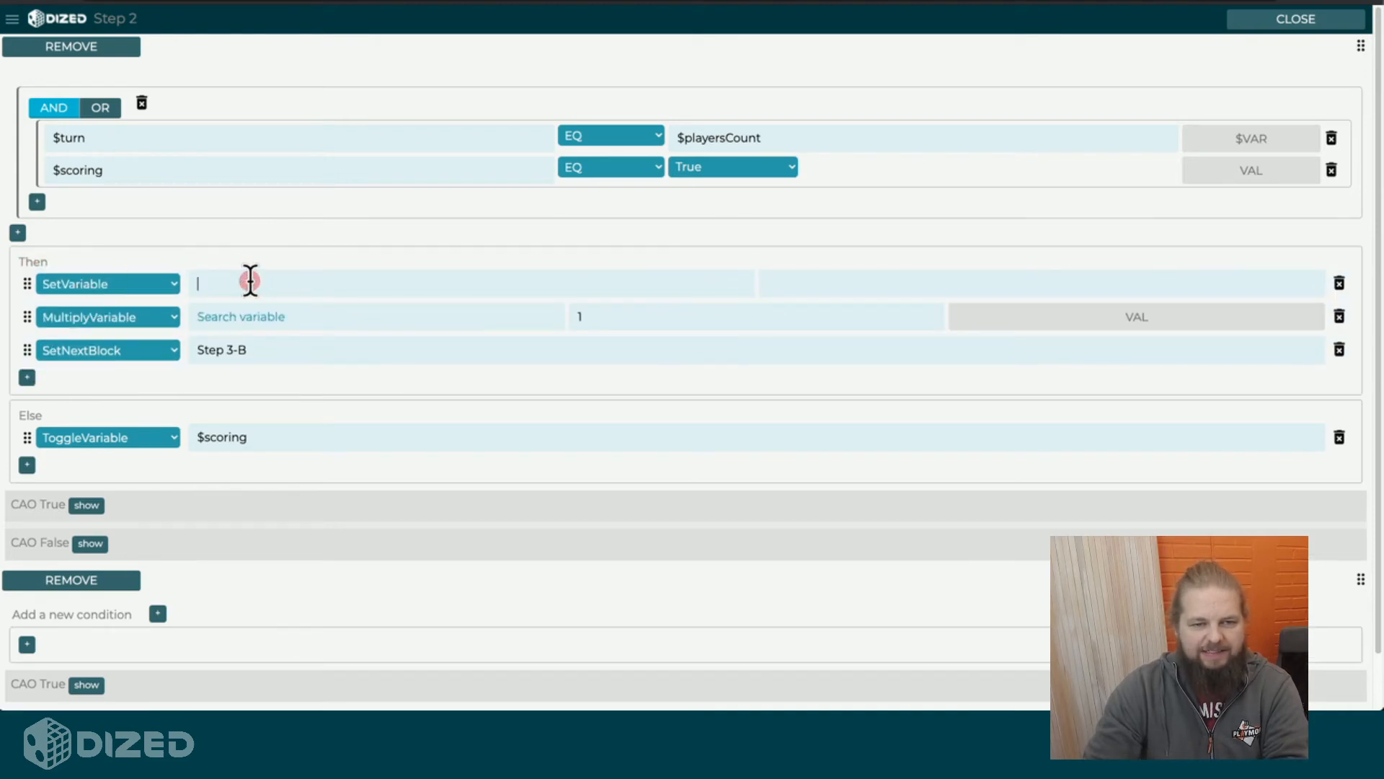
type("$")
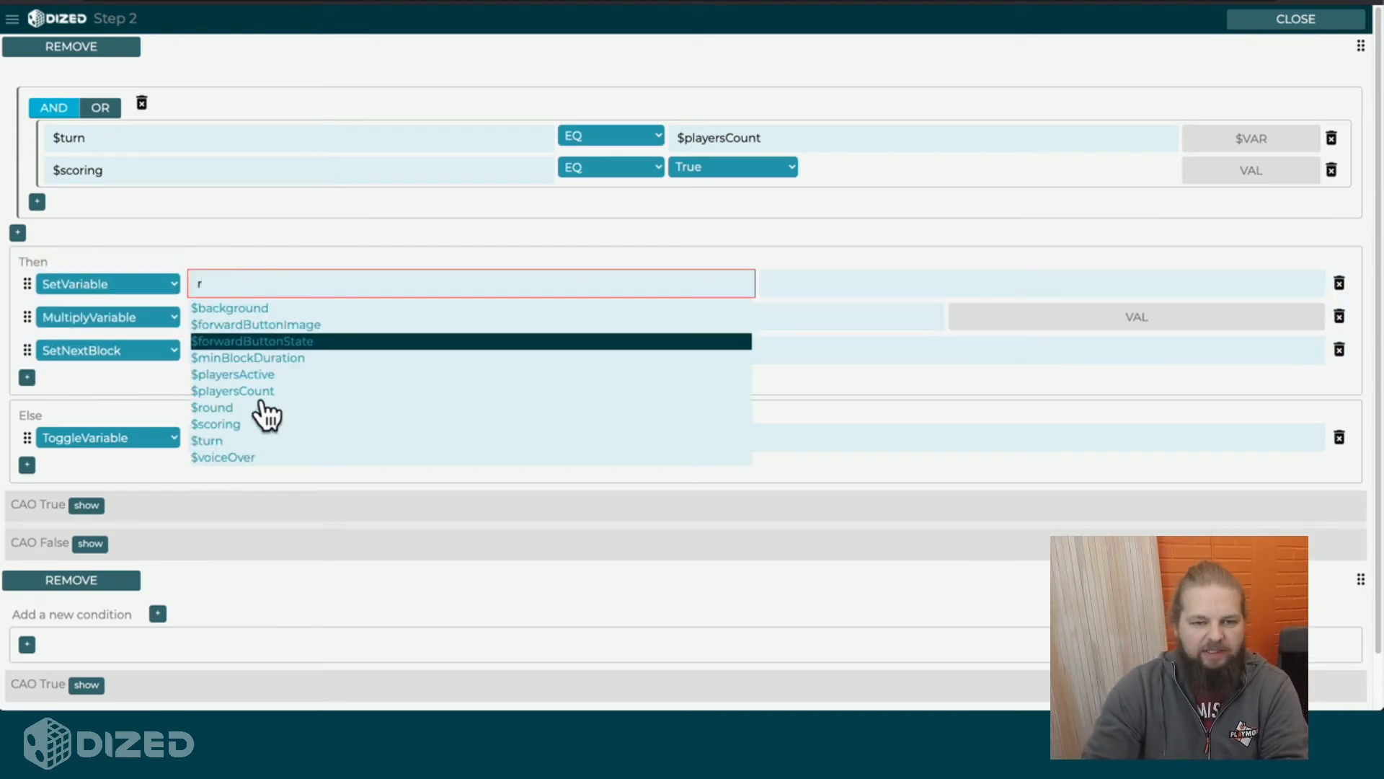
left_click(260, 408)
left_click(804, 281)
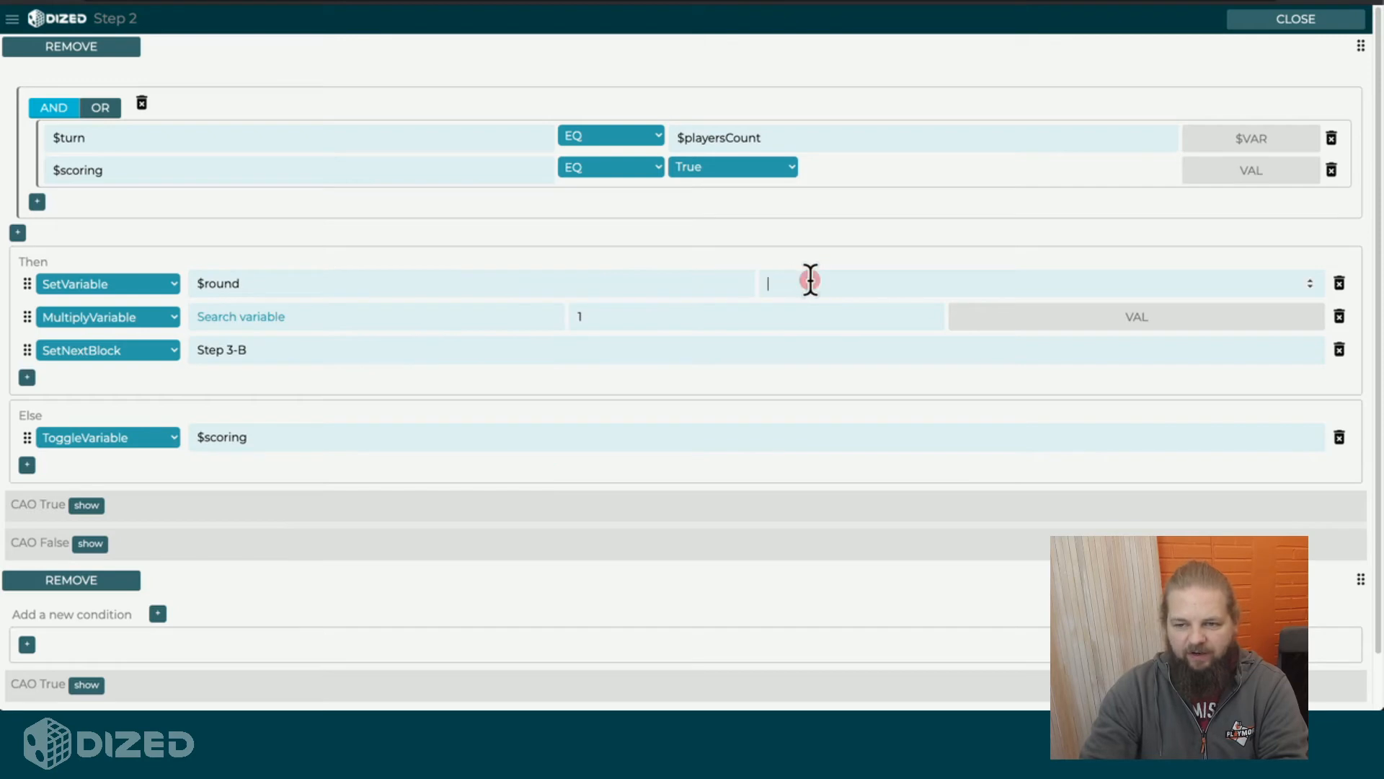
type("5")
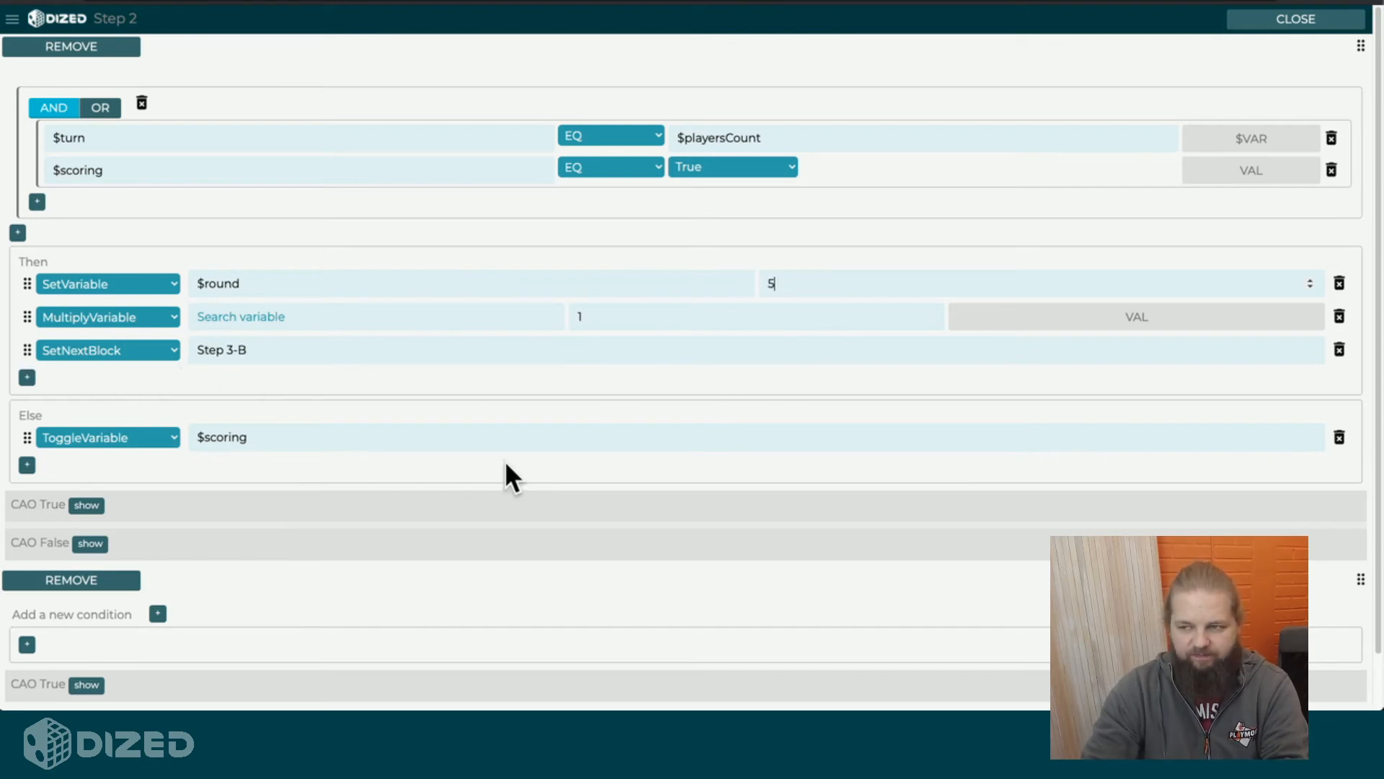
- Change the MultiplyVariable action to DivideVariable, dividing $round by 3
left_click(274, 318)
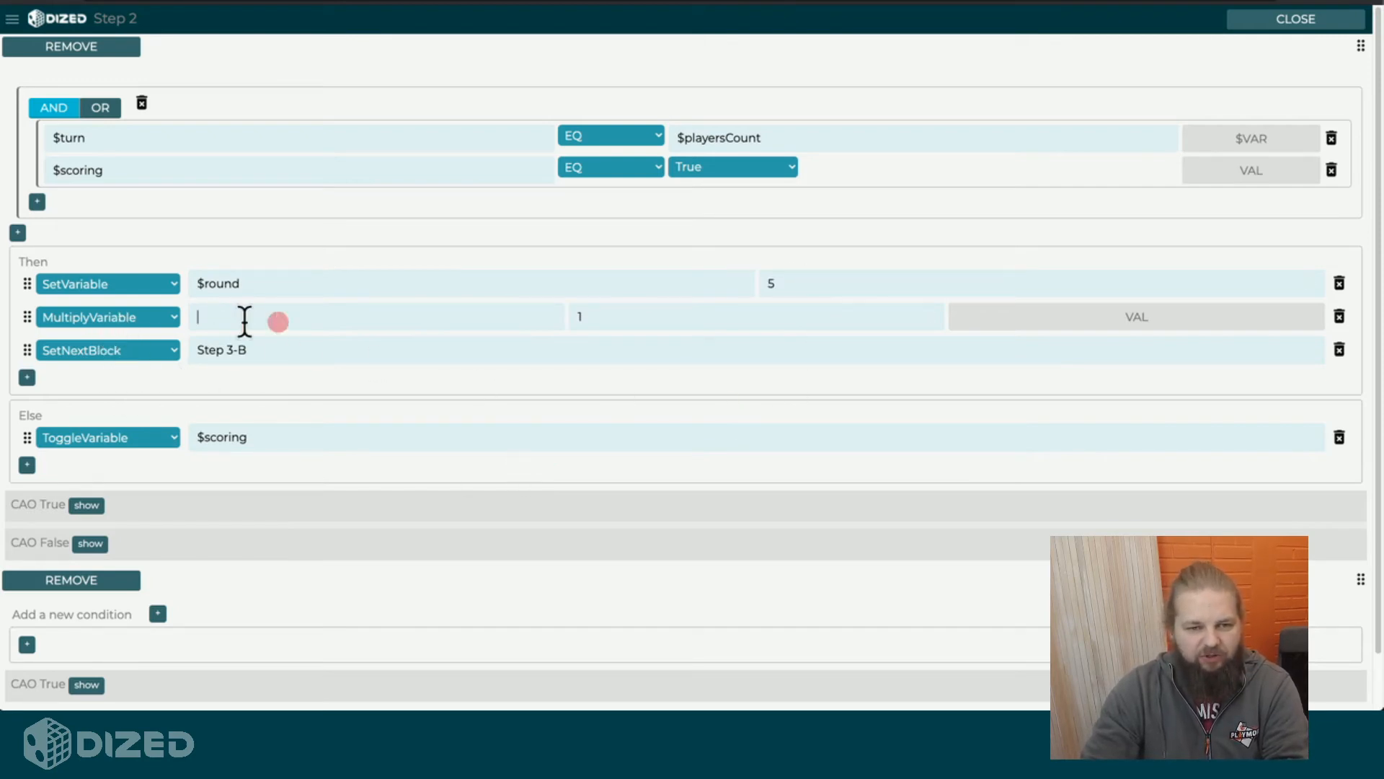
left_click(111, 318)
left_click(116, 252)
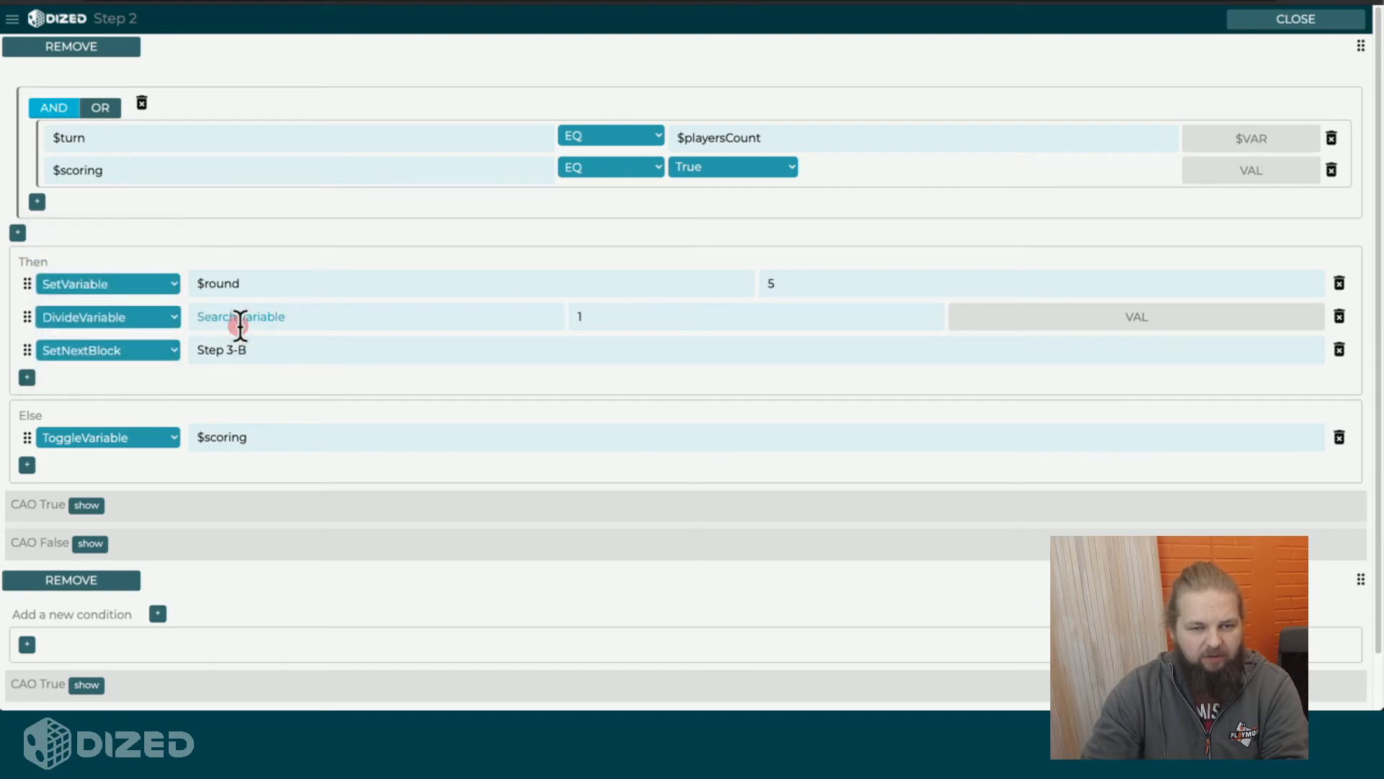
left_click(240, 316)
type("r")
left_click(267, 390)
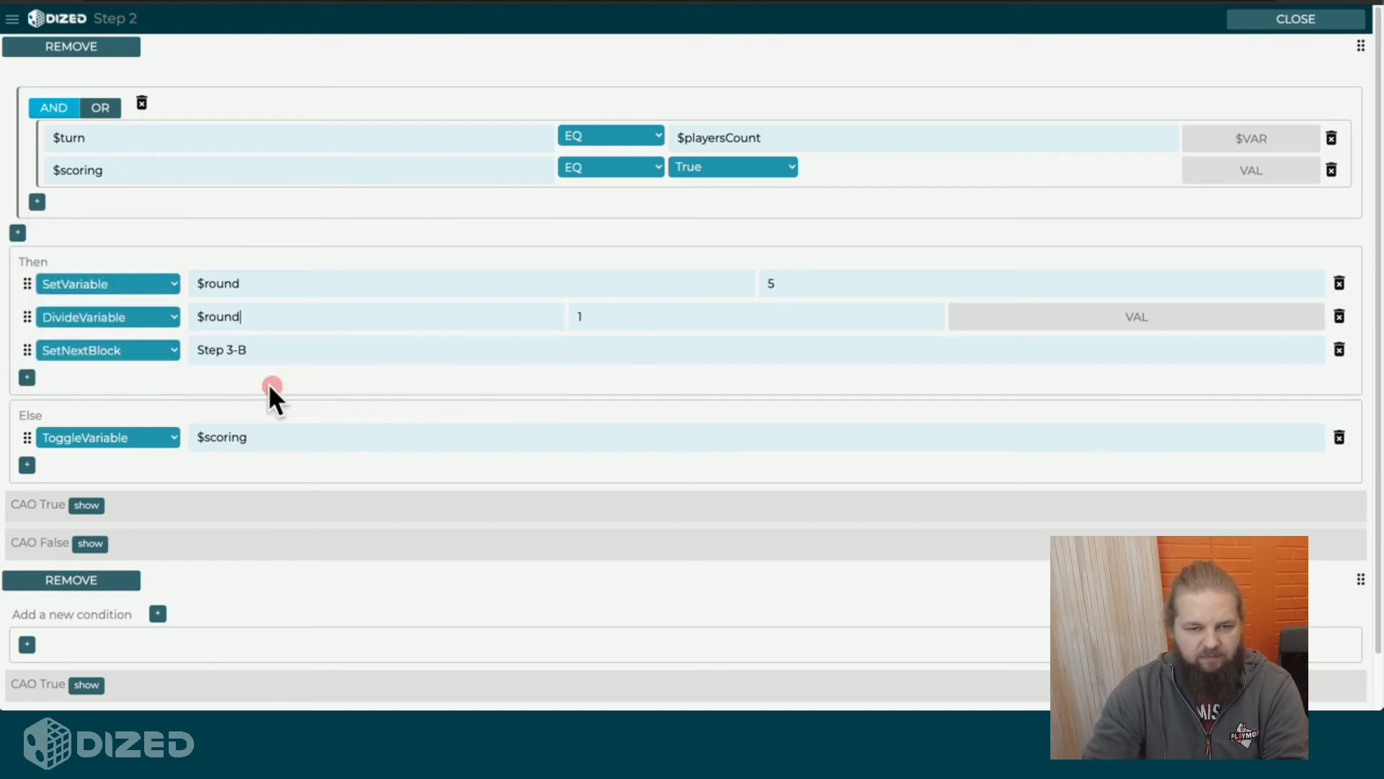
left_click(666, 321)
key("BackSpace")
type("3")
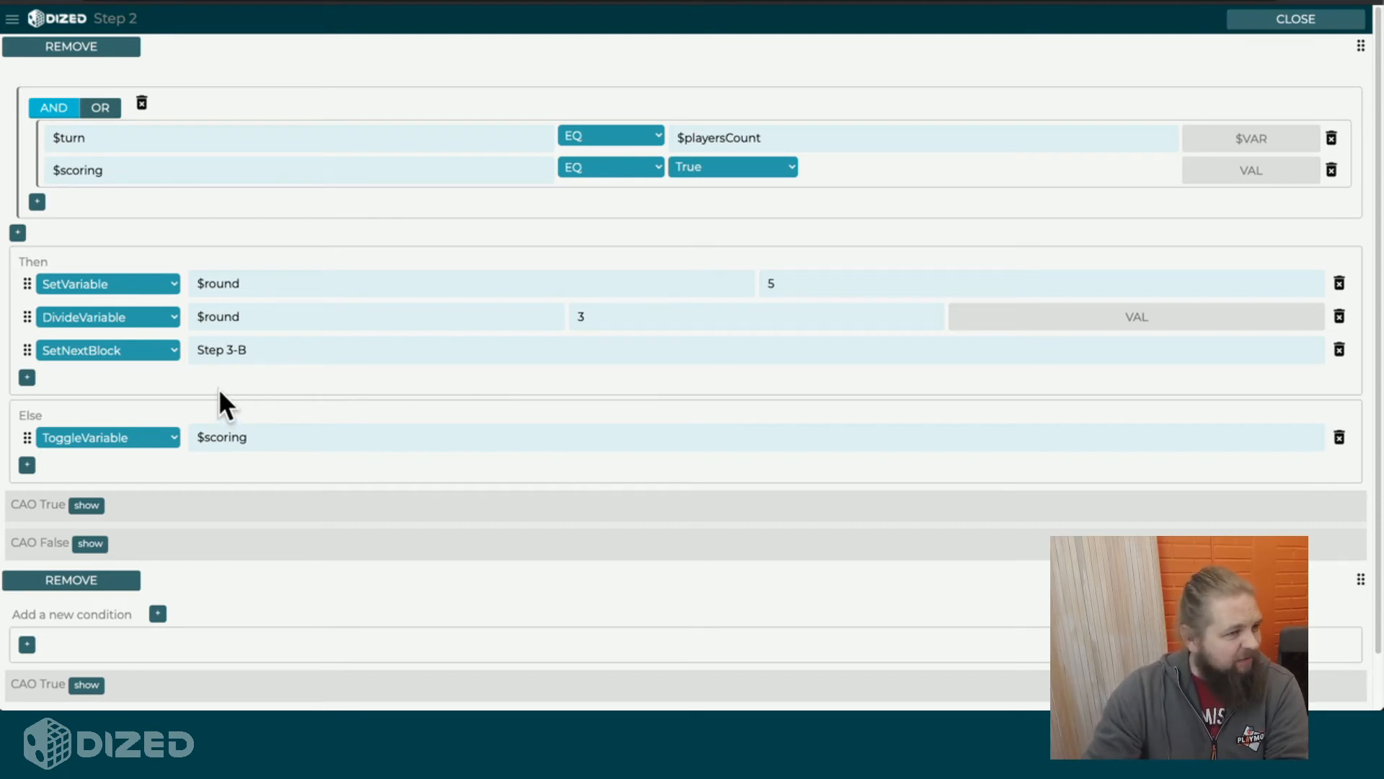
- Change the first Then action from SetVariable to SetNextBlock and start choosing its target block
left_click(141, 285)
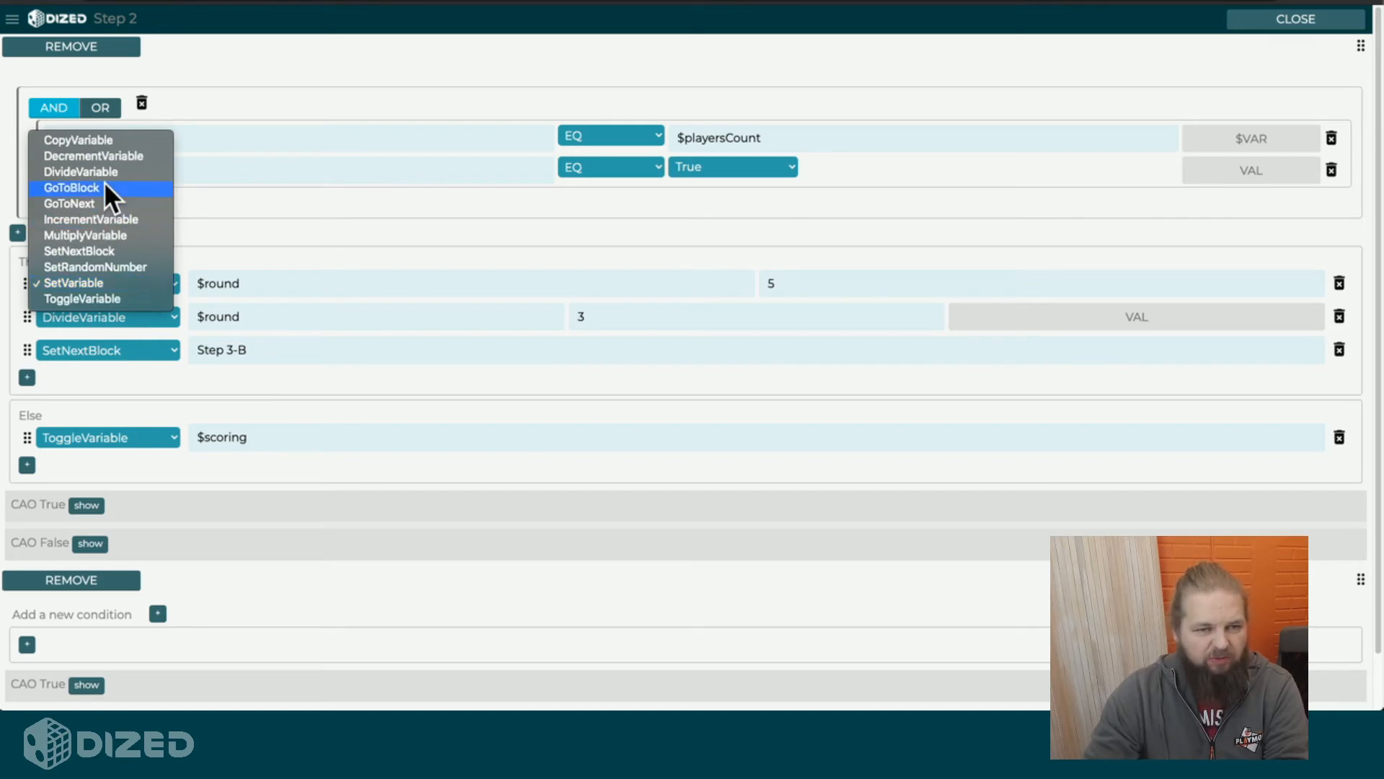
left_click(107, 249)
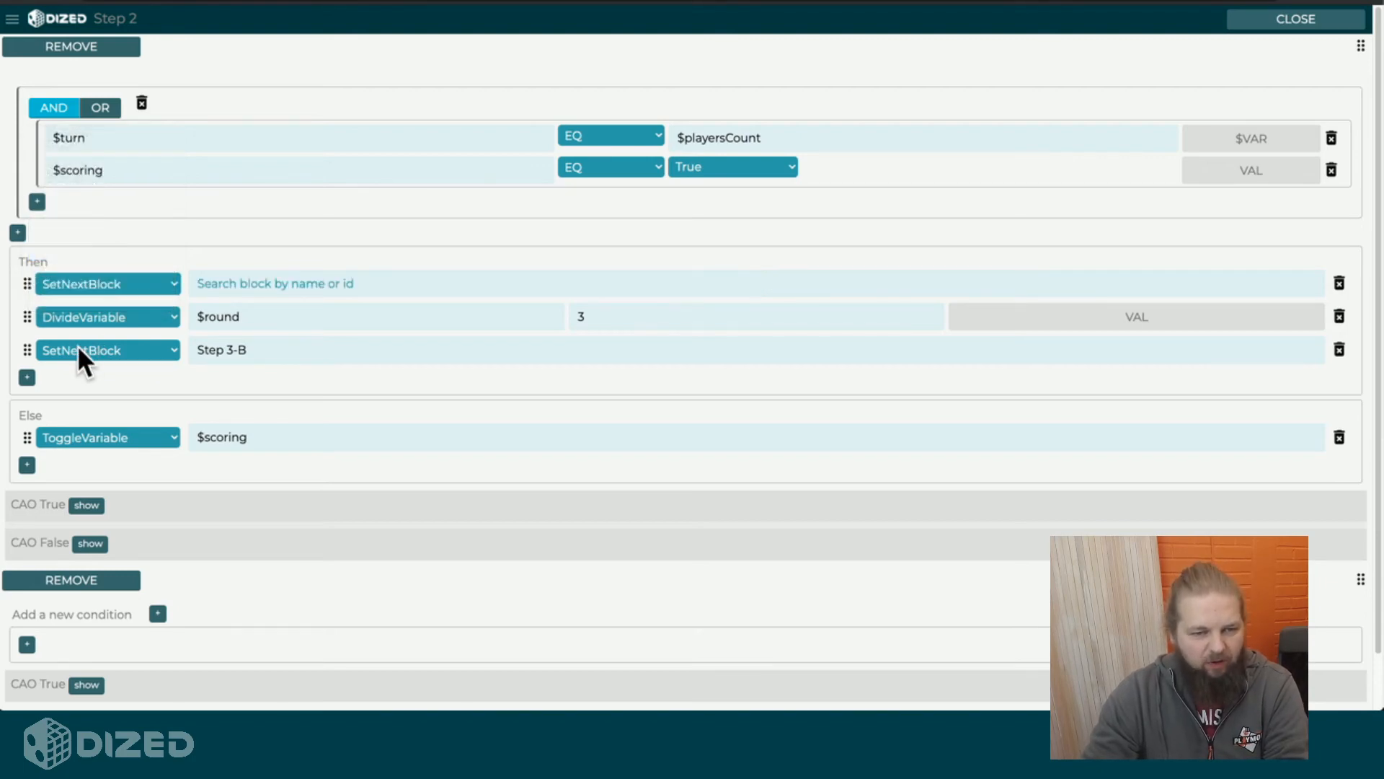
left_click(250, 282)
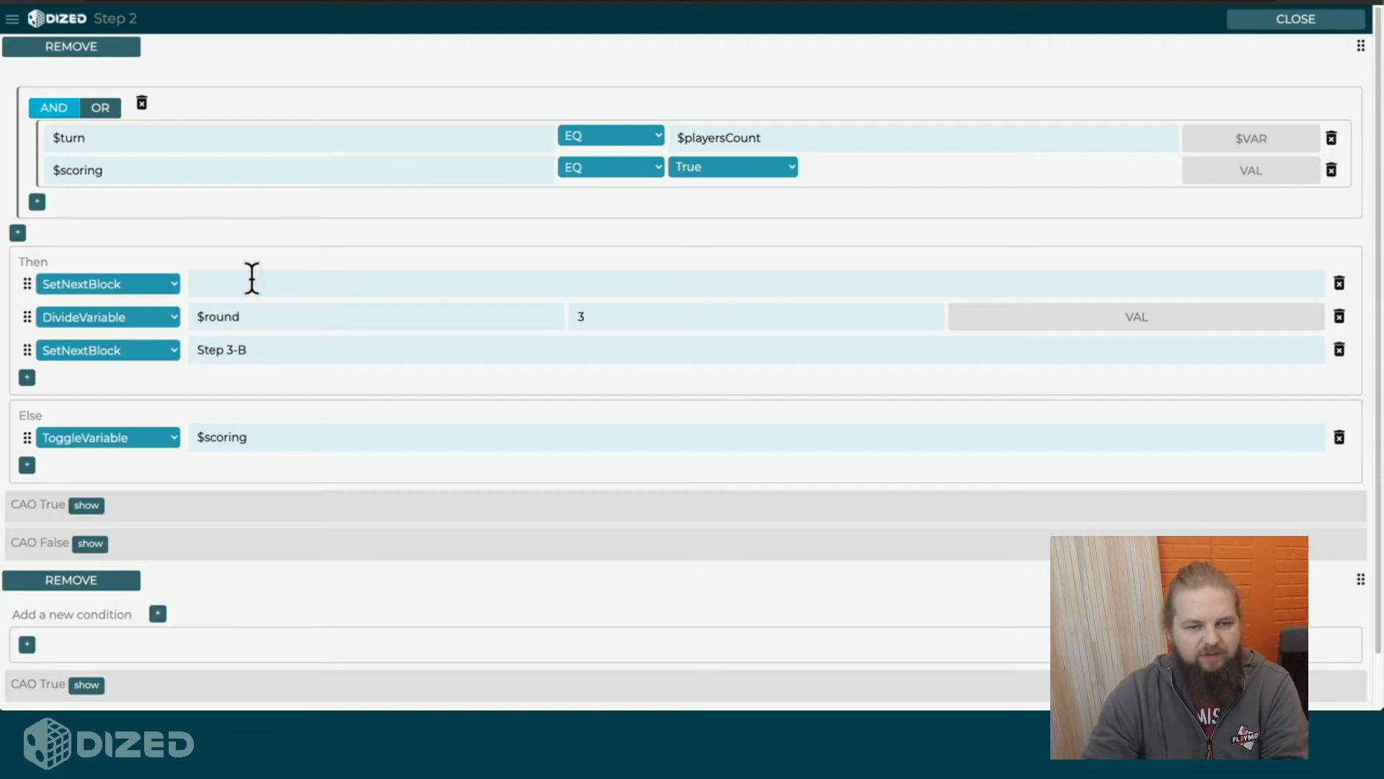
- Change the first Then action to SetVariable, setting $nextBlock to the block S02 Take components out
left_click(99, 282)
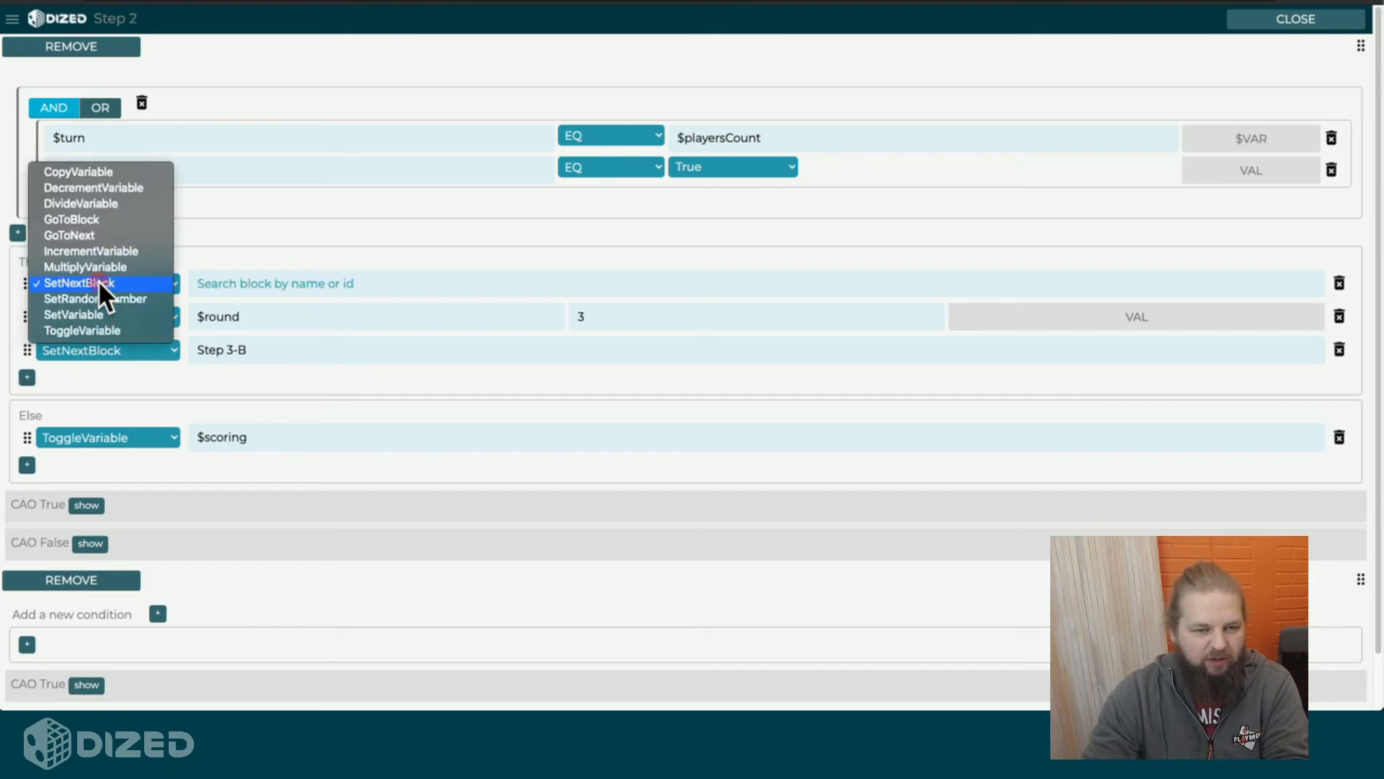
left_click(80, 315)
left_click(222, 280)
type("nex")
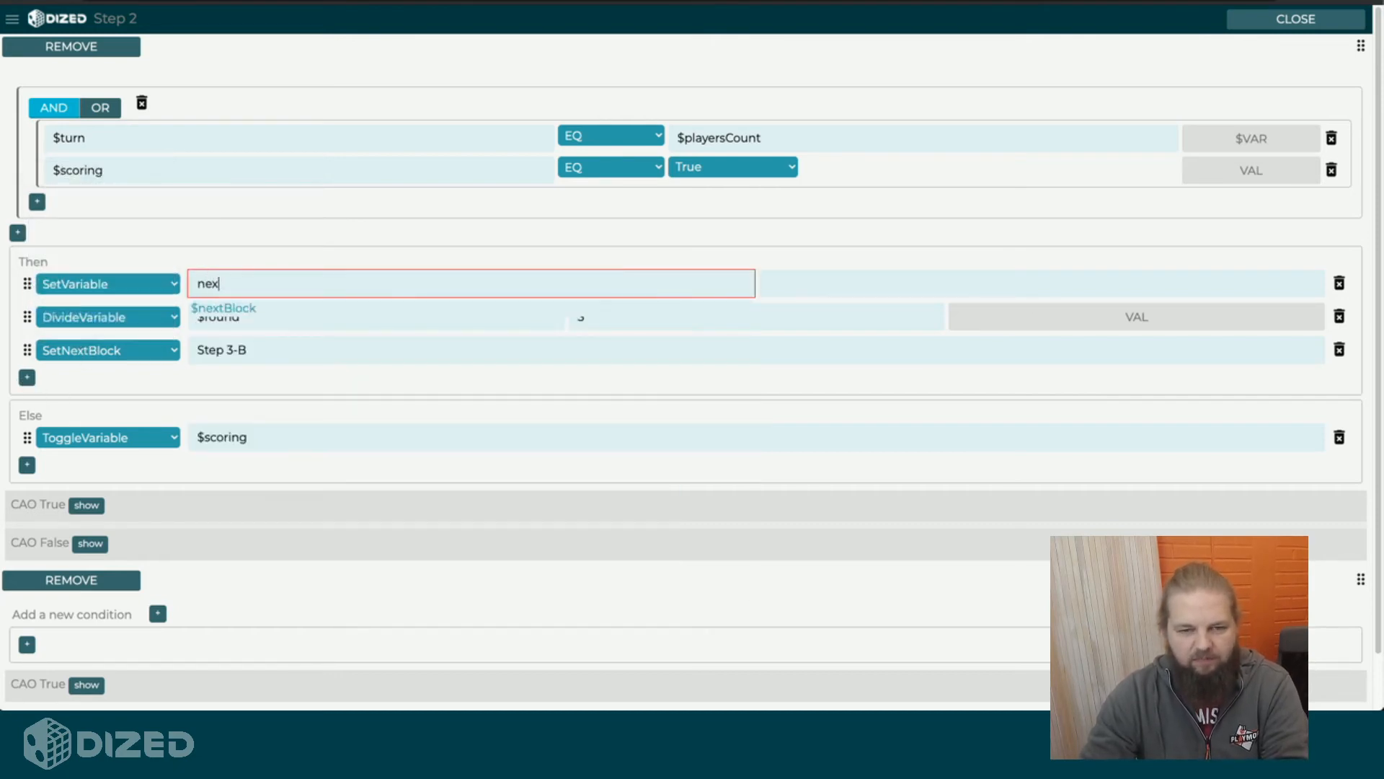
left_click(261, 311)
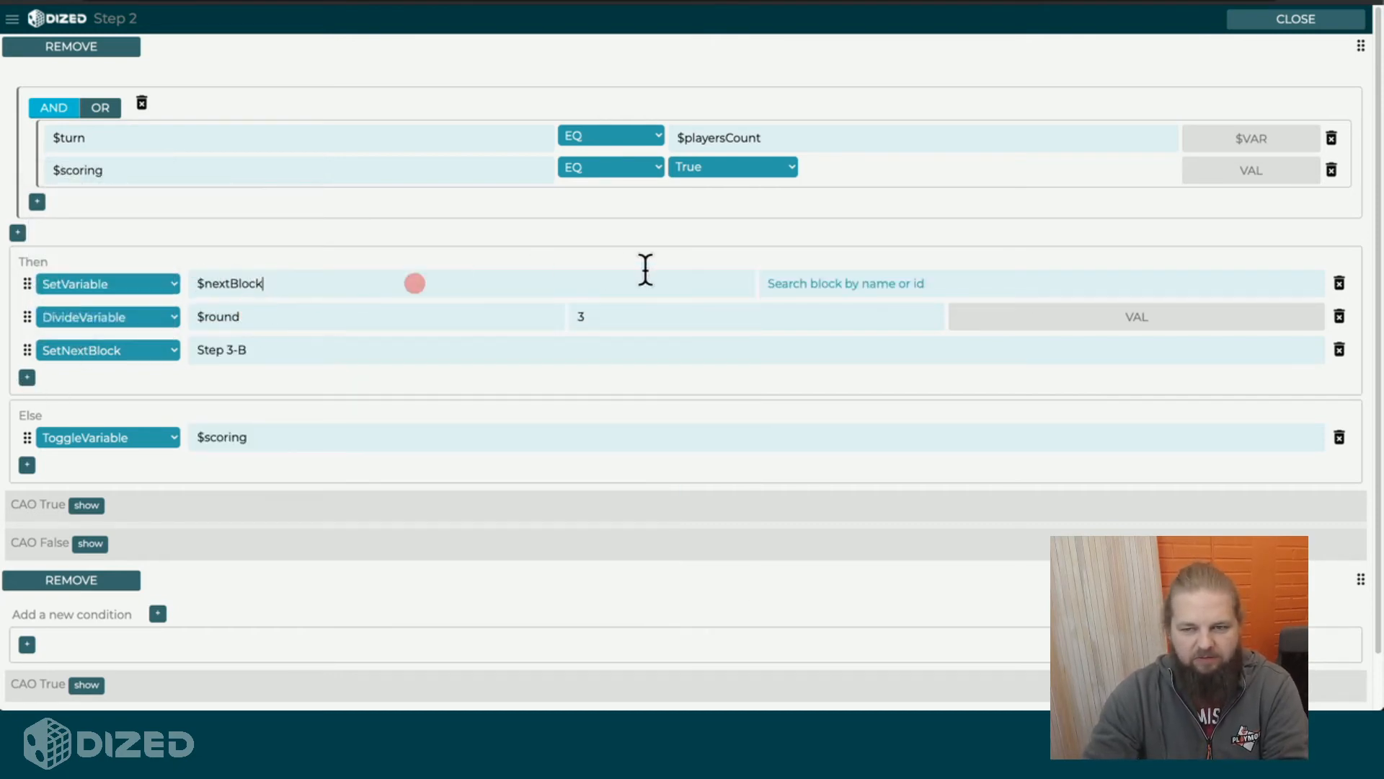
left_click(839, 277)
type("s0")
left_click(873, 325)
left_click(475, 422)
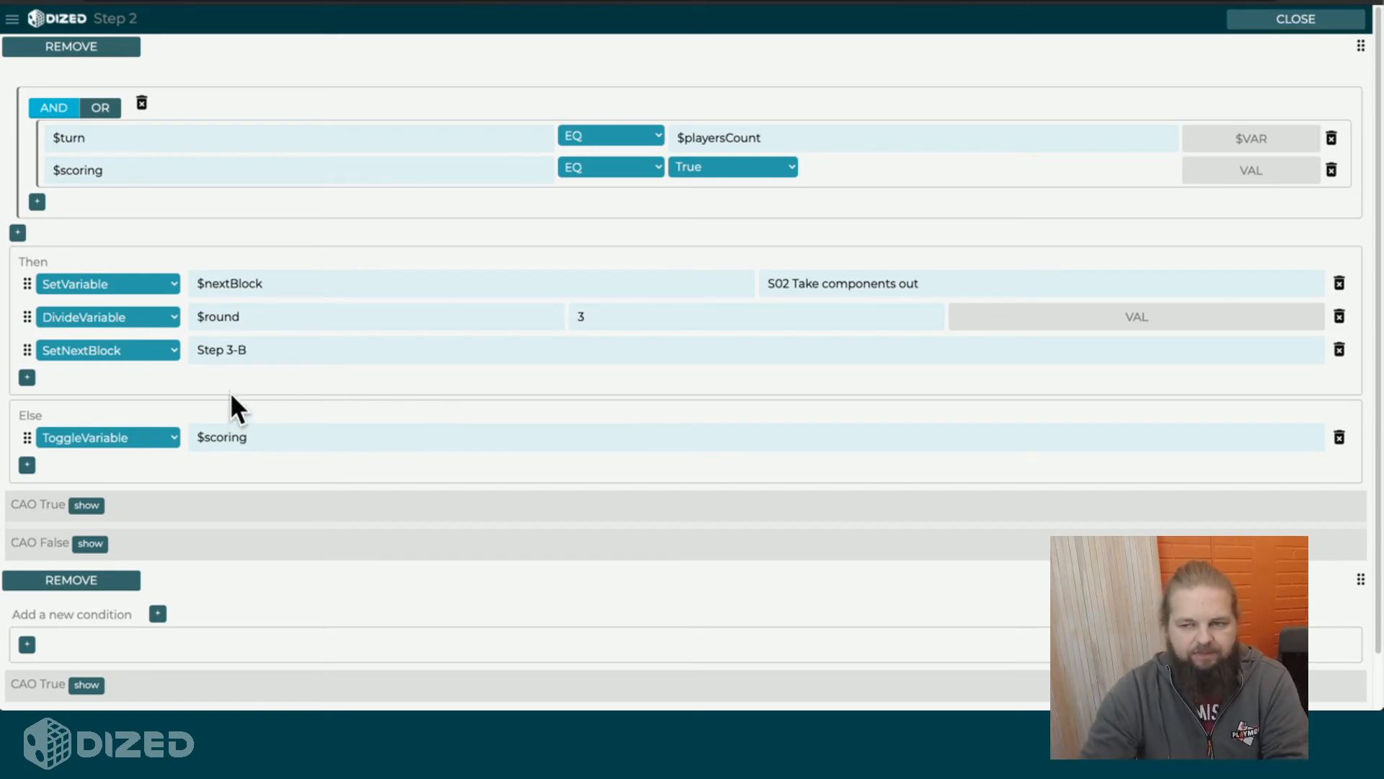
- Switch the first Then action to SetNextBlock with S02 Take components out as its target block
left_click(134, 280)
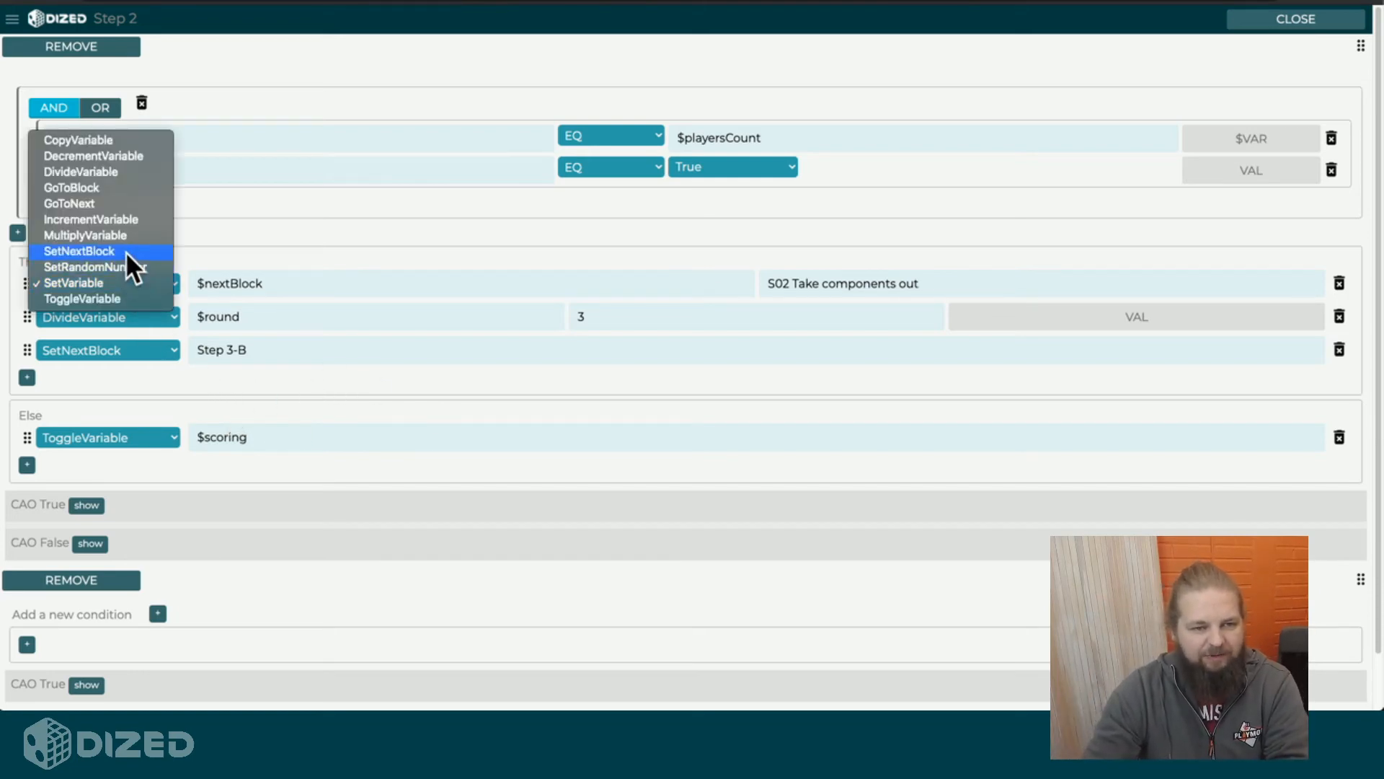
left_click(128, 248)
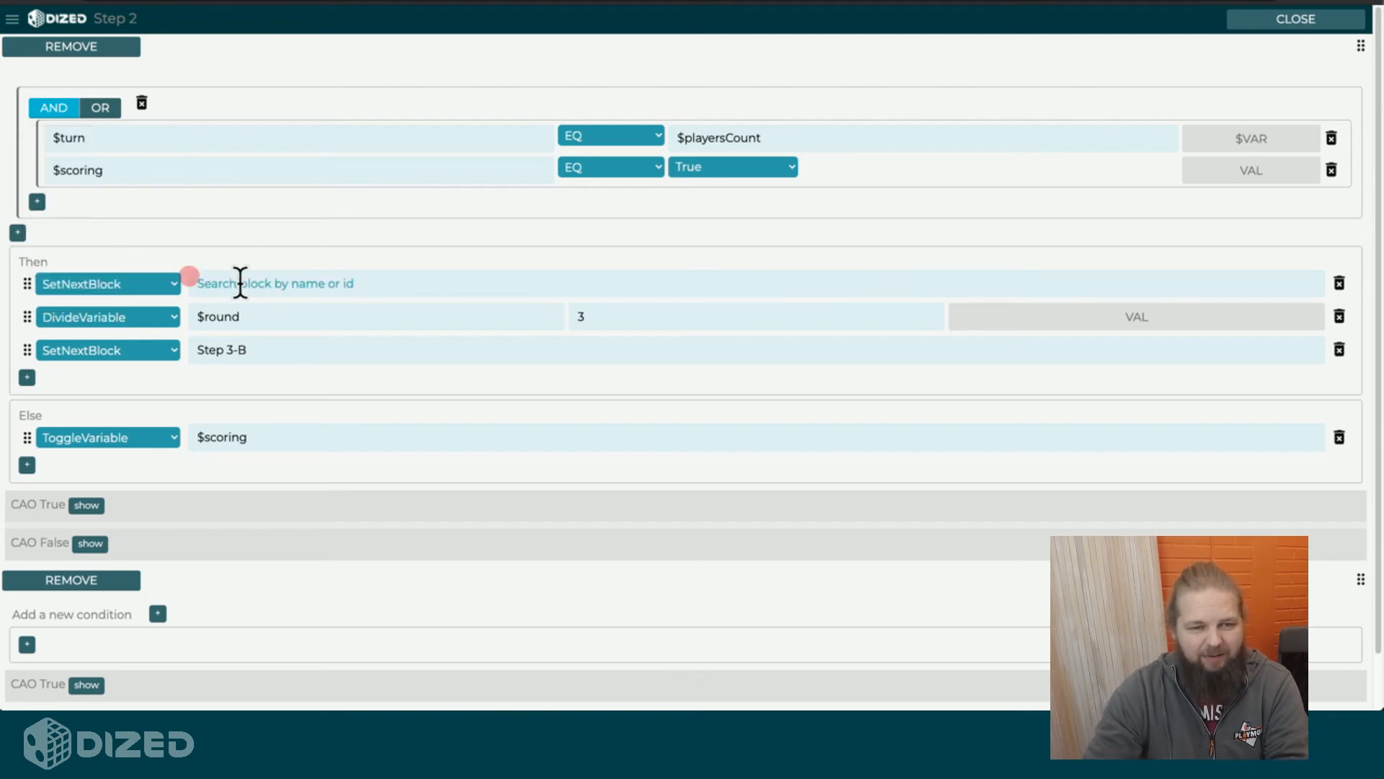
left_click(242, 281)
type("s02")
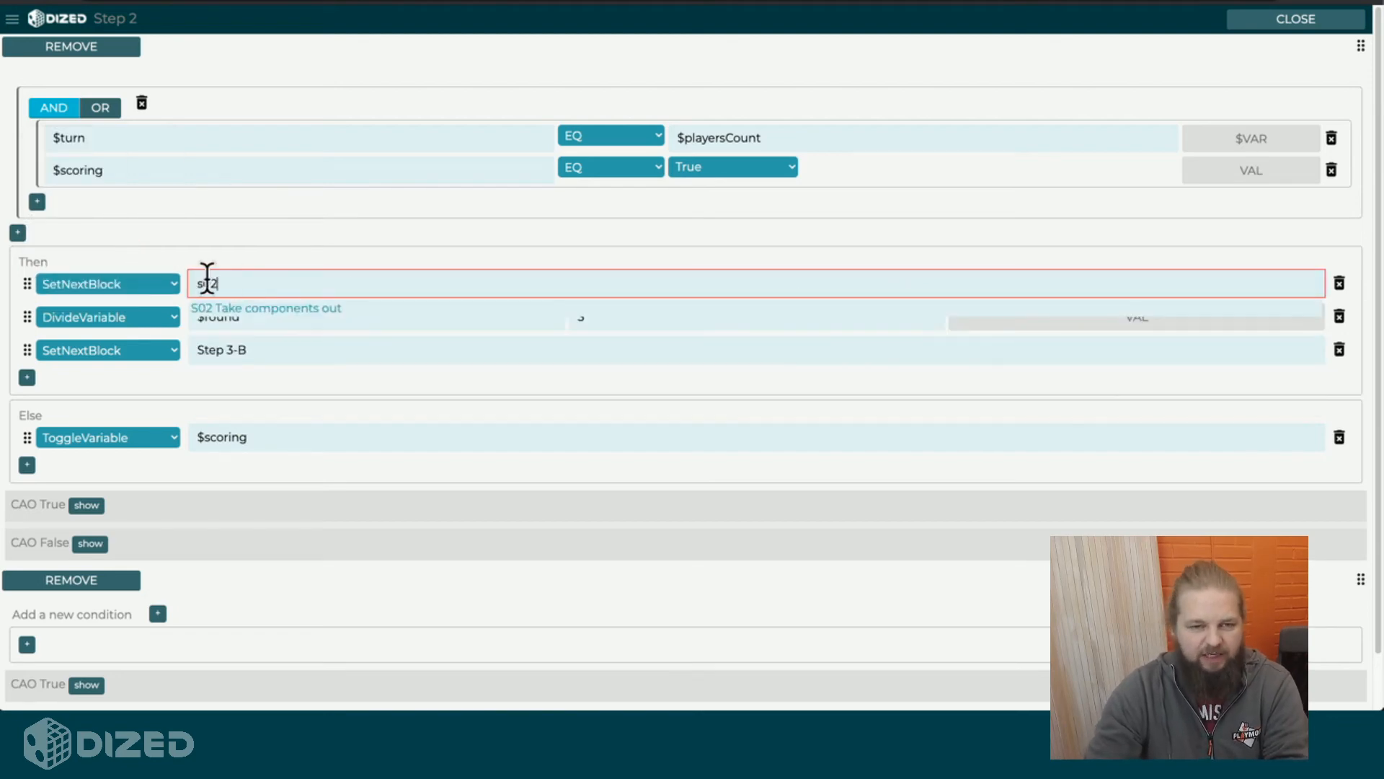
left_click(229, 310)
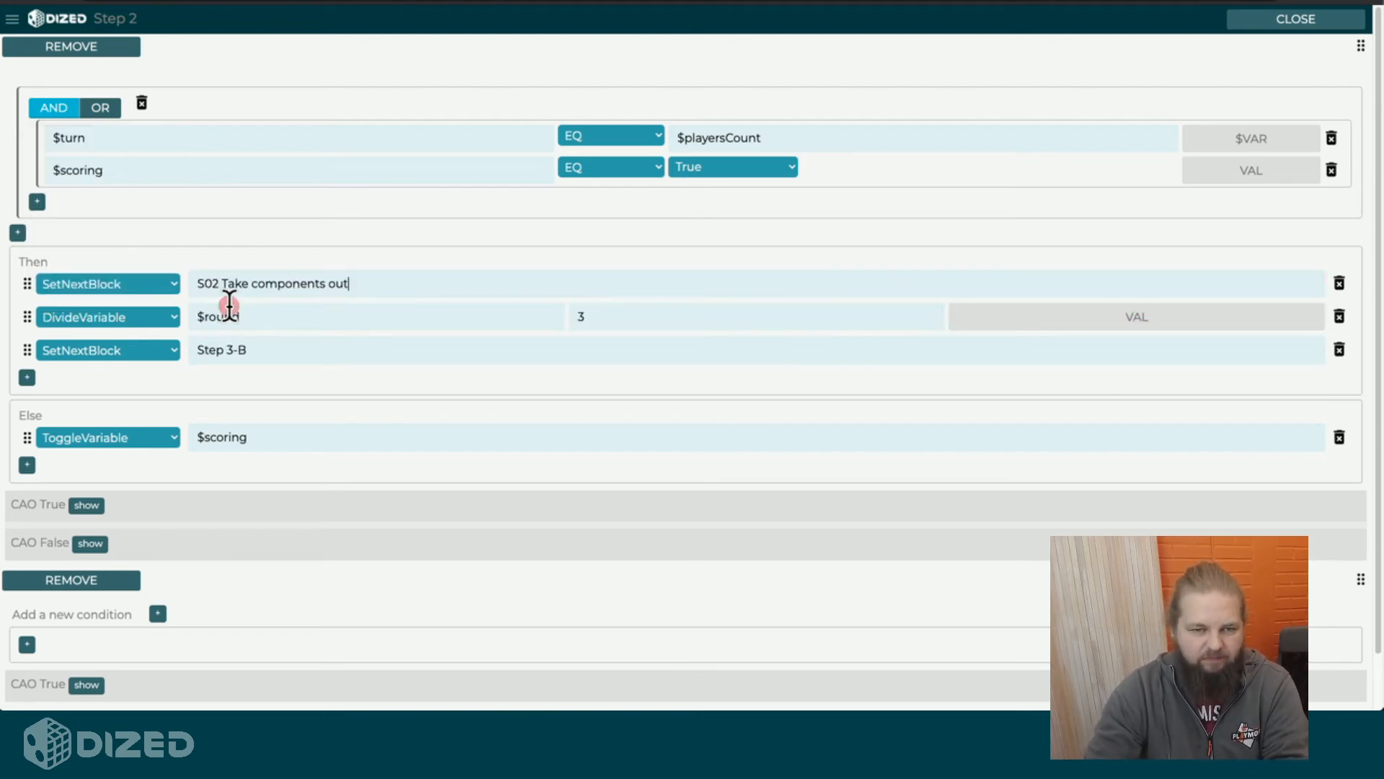
- Try GoToNext as the first Then action, and replace it with GoToBlock targeting S02 Take components out
left_click(138, 283)
left_click(97, 233)
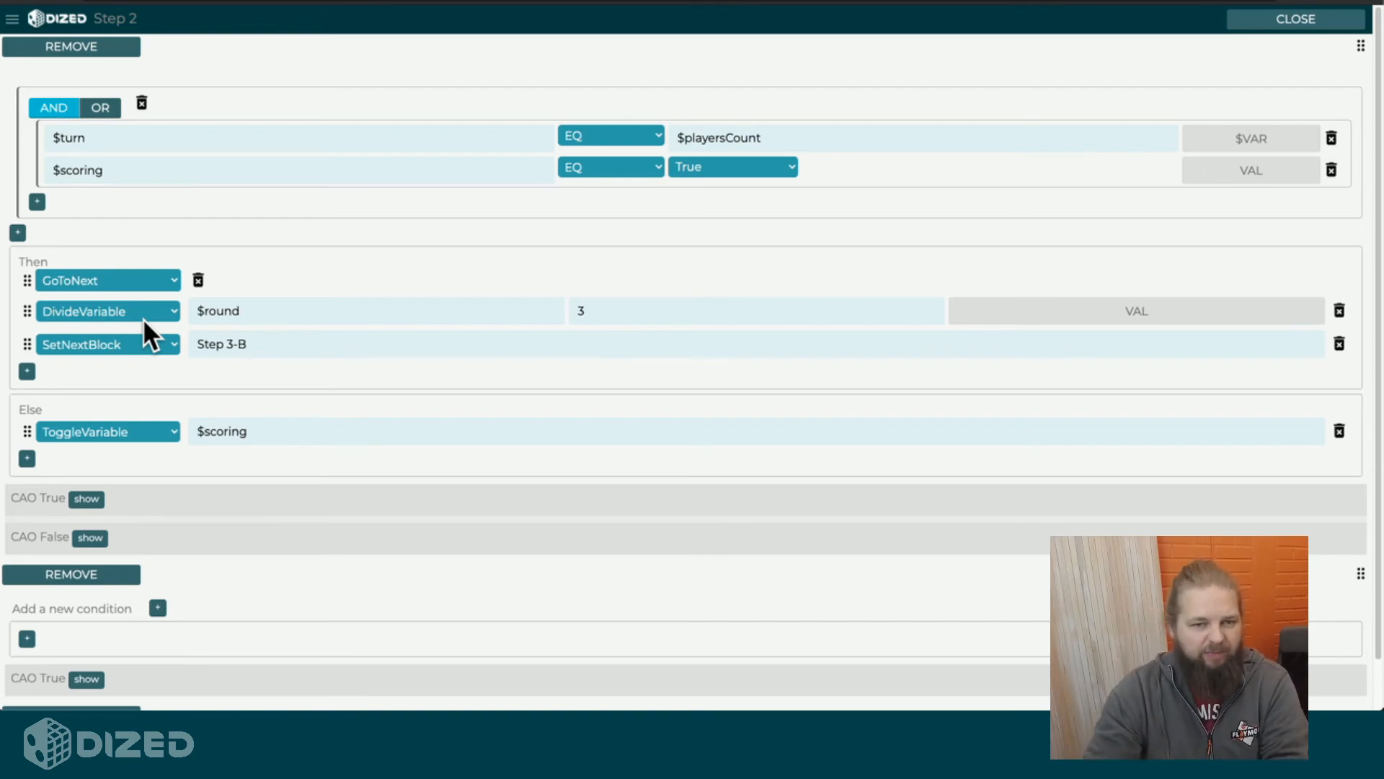
left_click(140, 280)
left_click(139, 266)
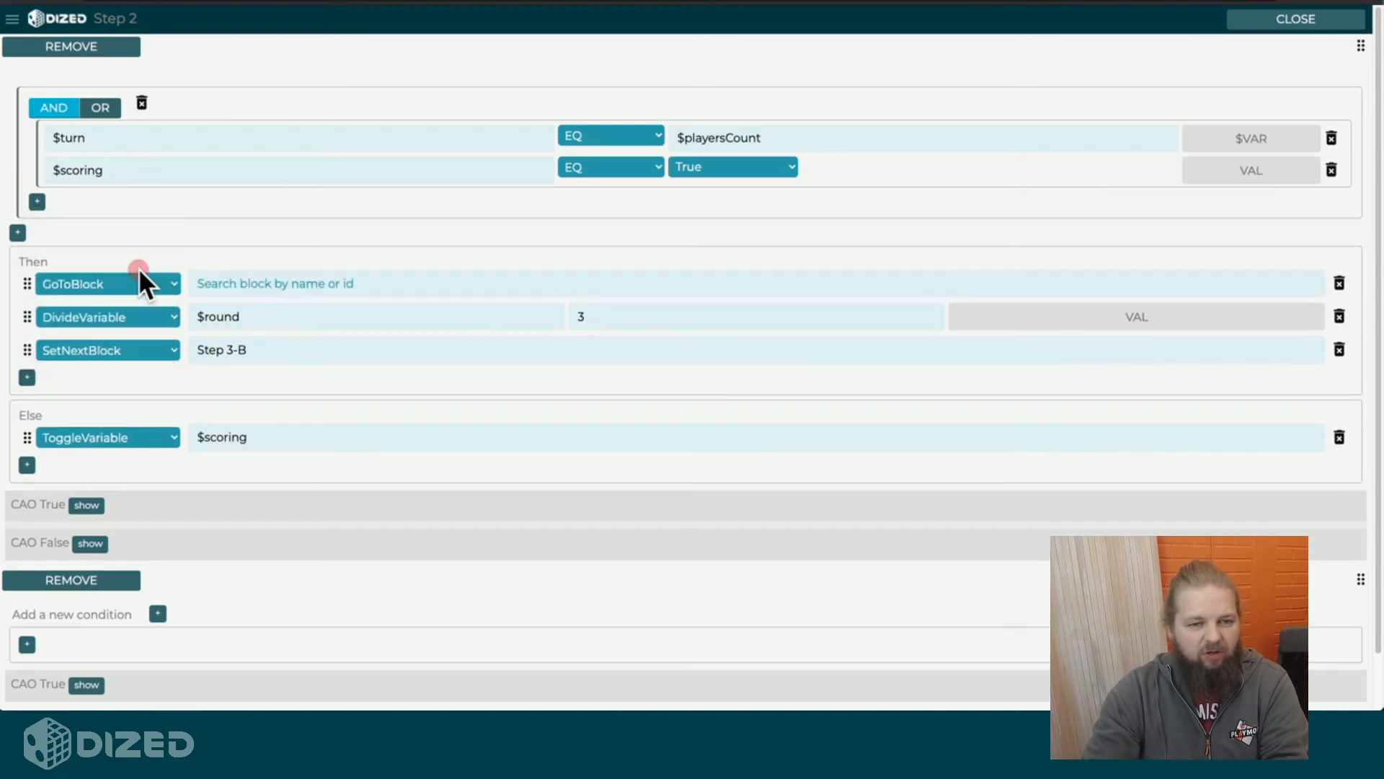
left_click(223, 284)
type("s02")
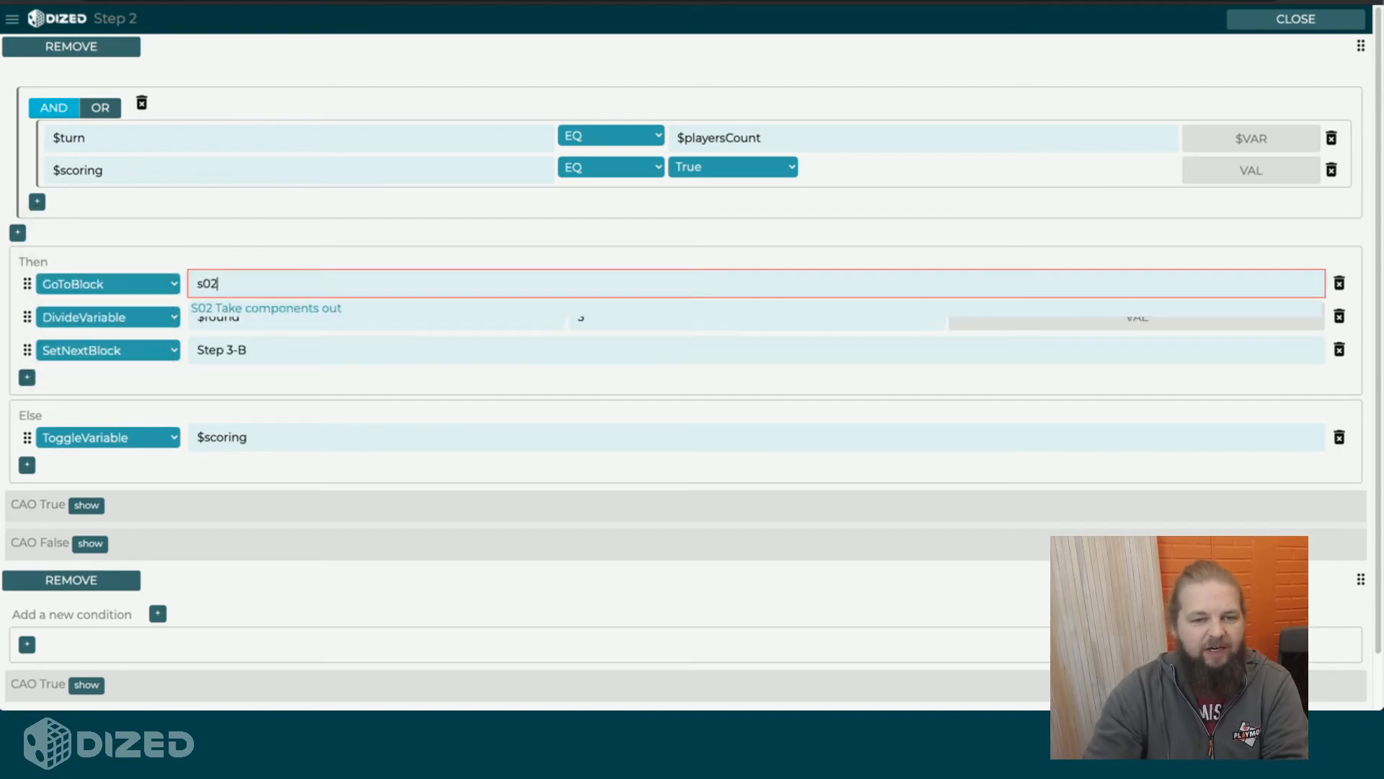
left_click(231, 313)
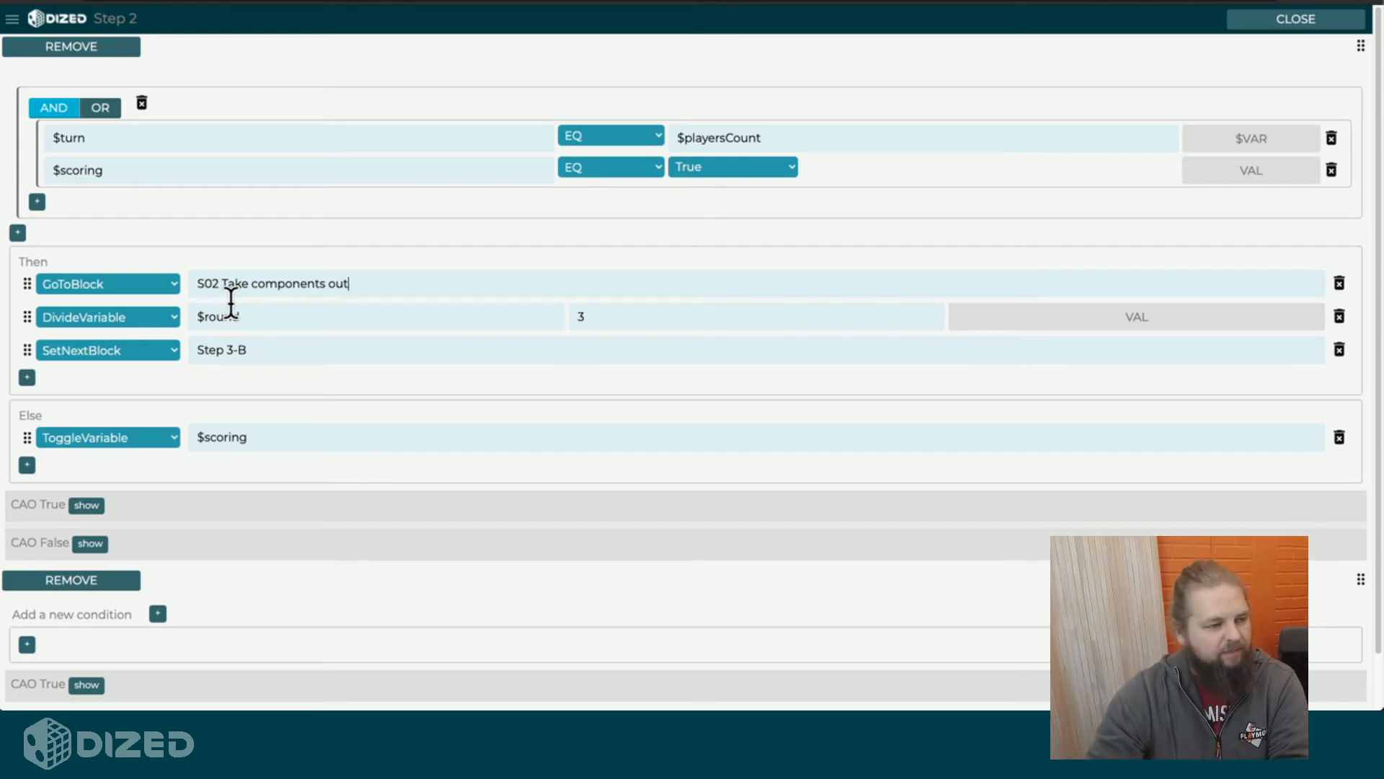
- Change the first Then action from GoToBlock back to SetNextBlock
left_click(111, 286)
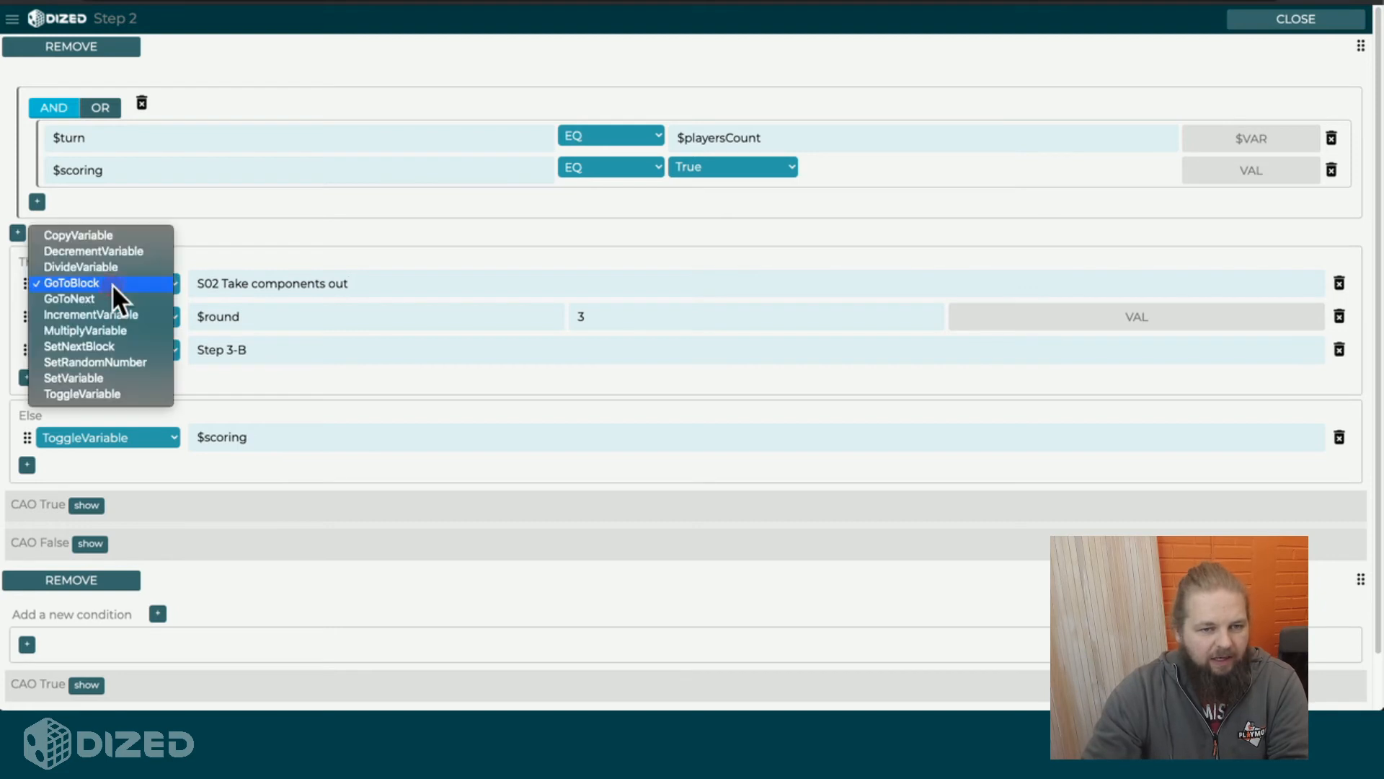
left_click(118, 345)
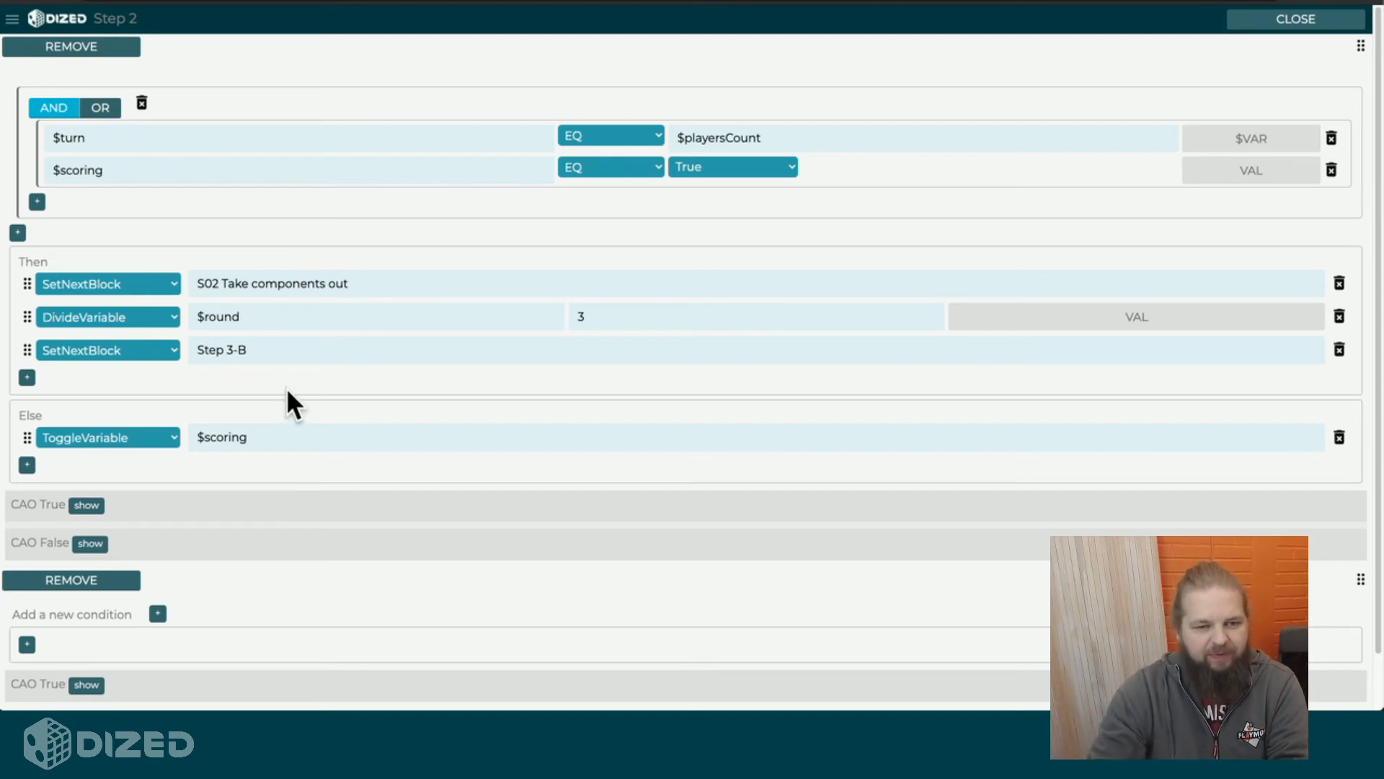
scroll(287, 390, "down", 1)
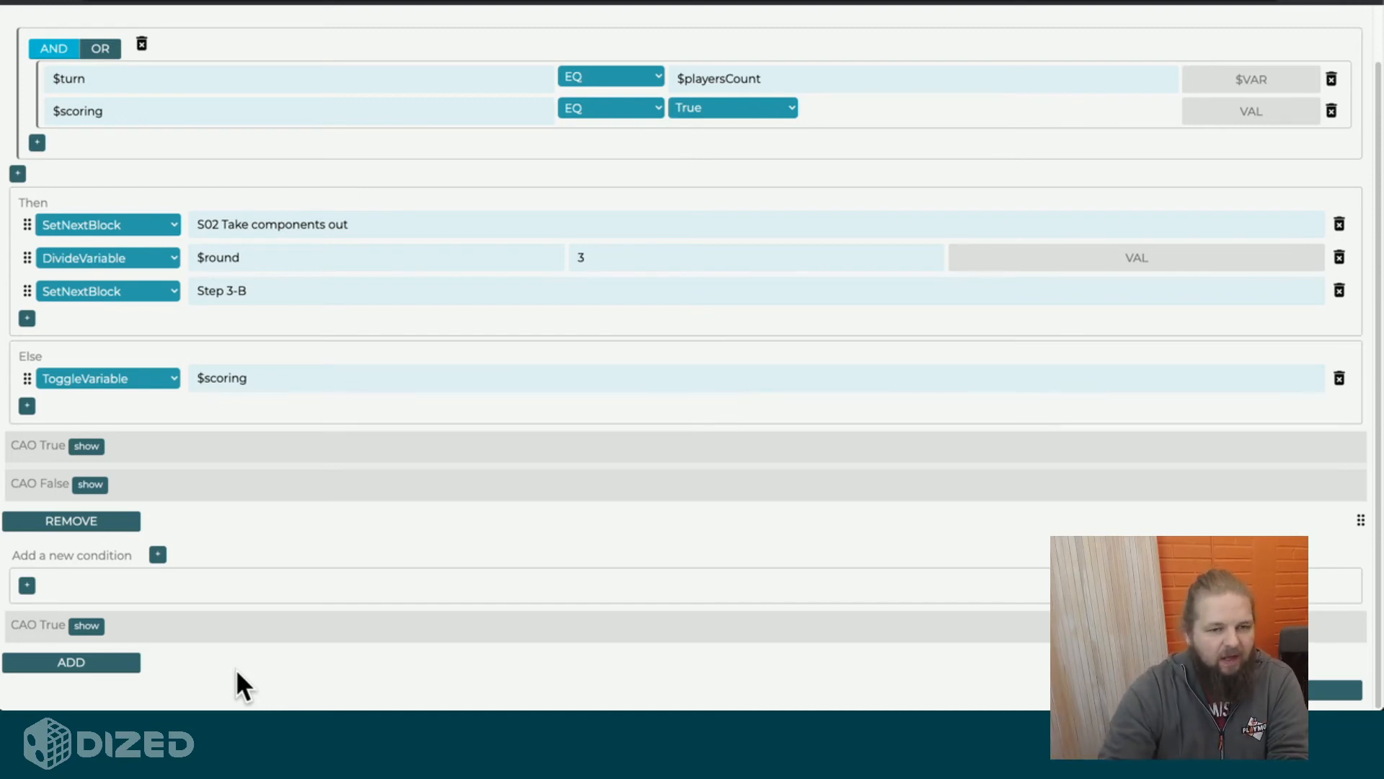
left_click(149, 227)
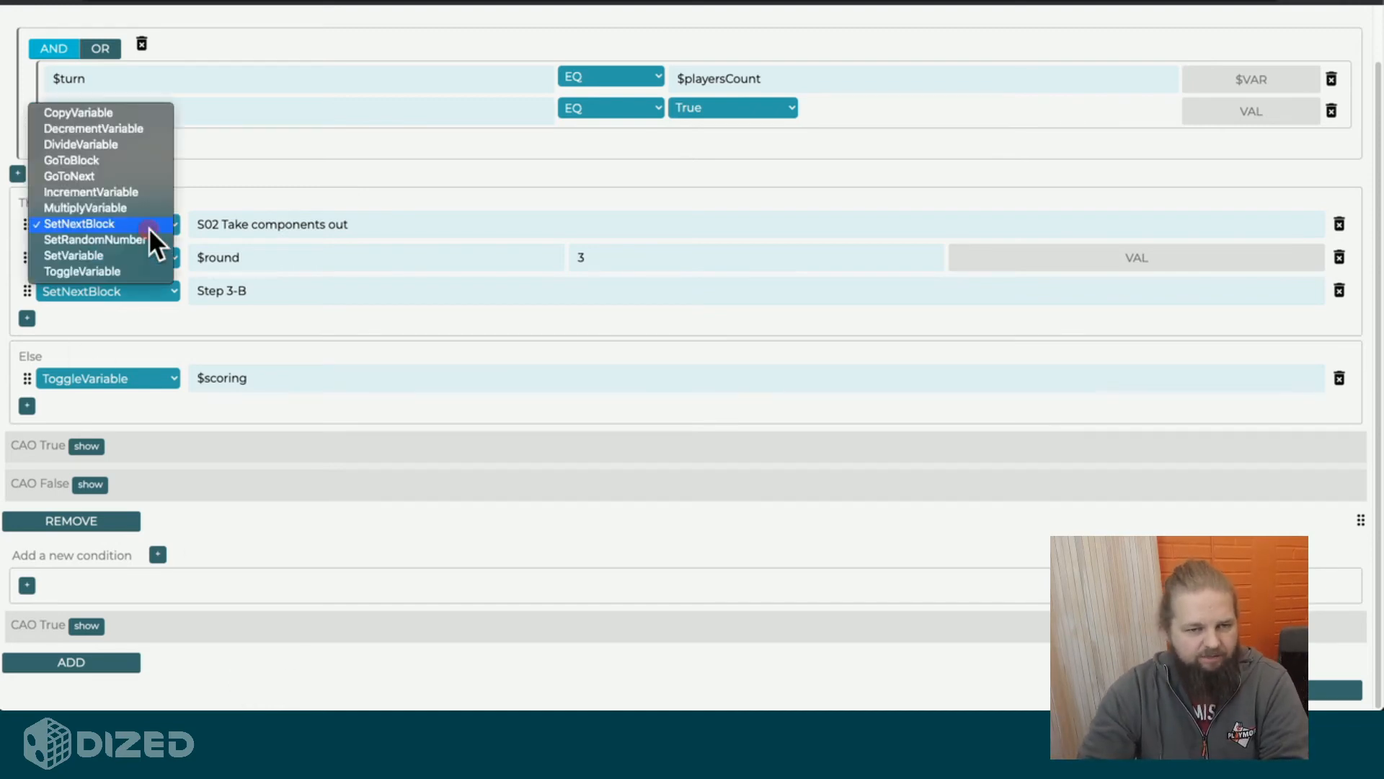
left_click(123, 253)
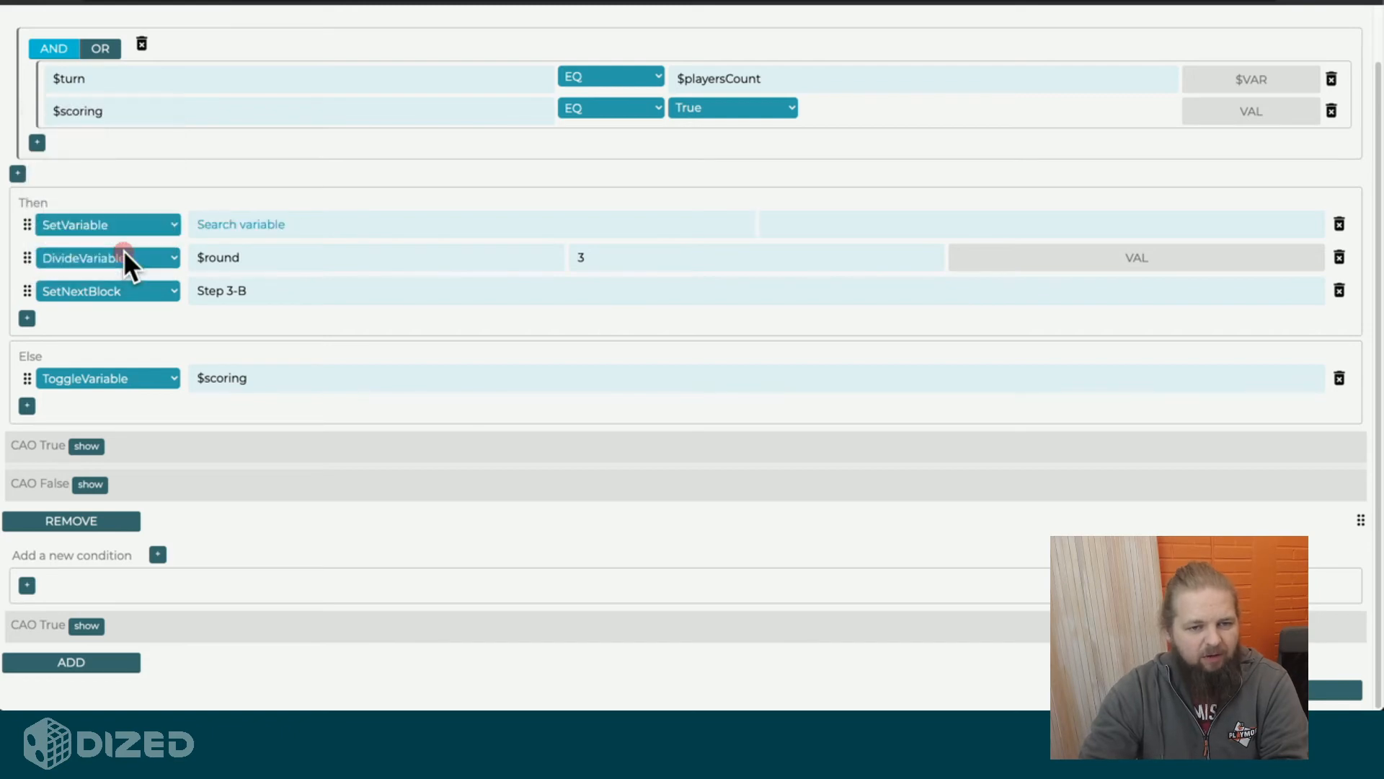
left_click(249, 224)
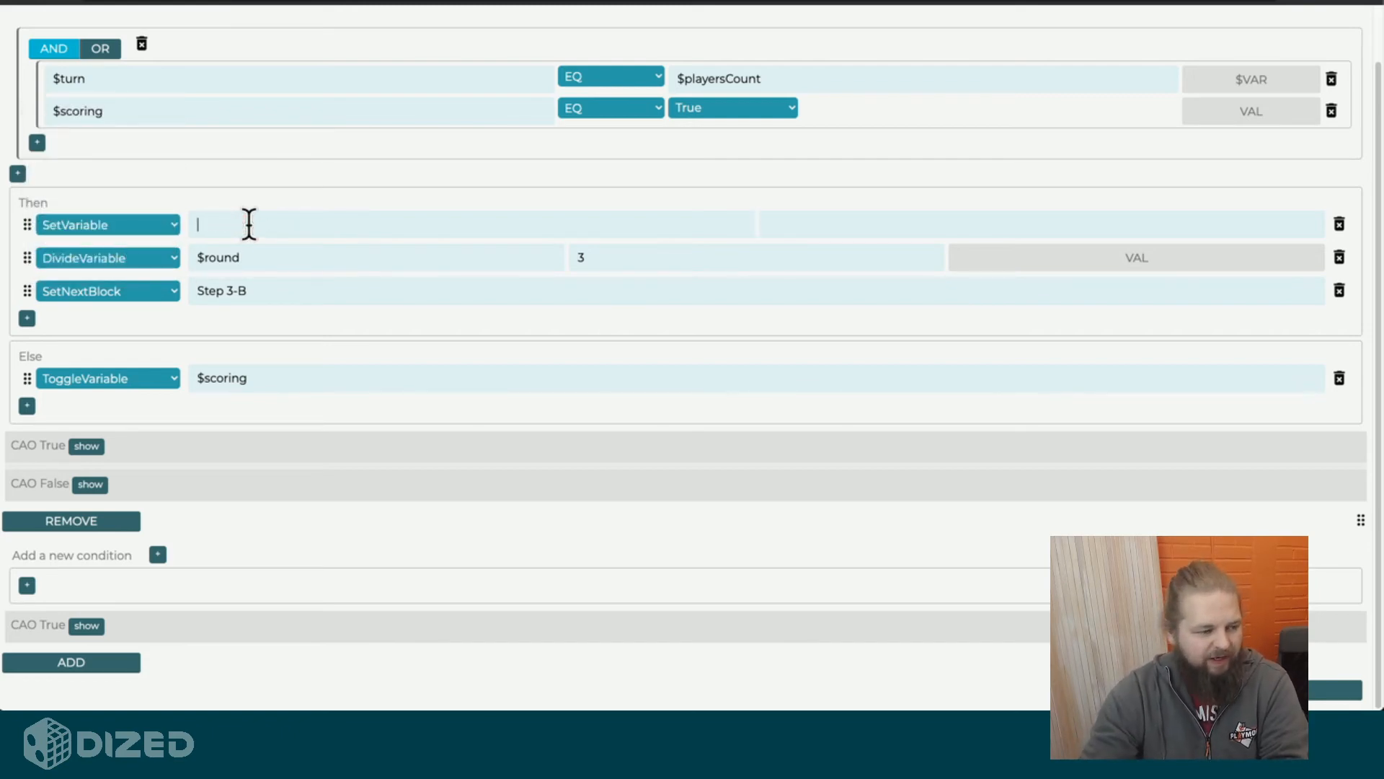
- Change the first Then action to CopyVariable with $round as its first variable and $turn as its second
left_click(136, 225)
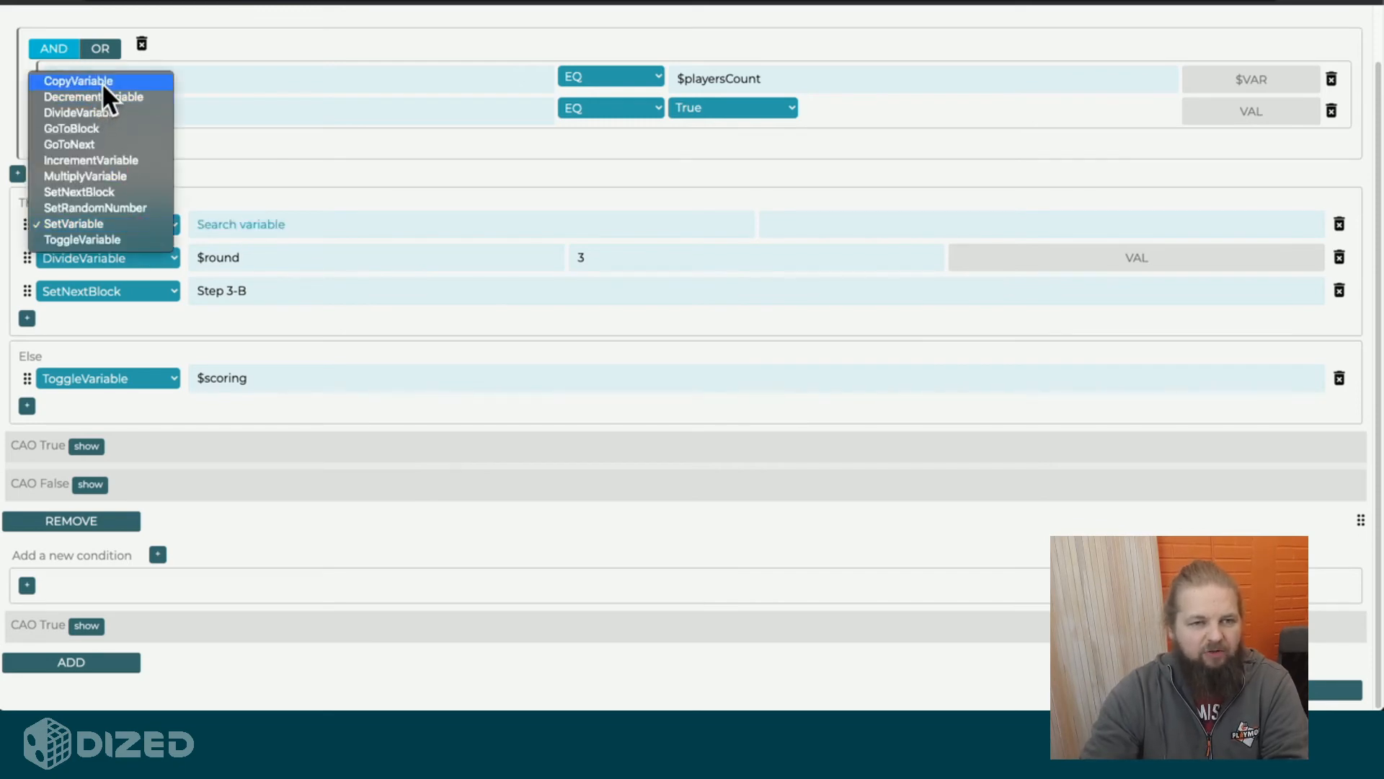
left_click(102, 83)
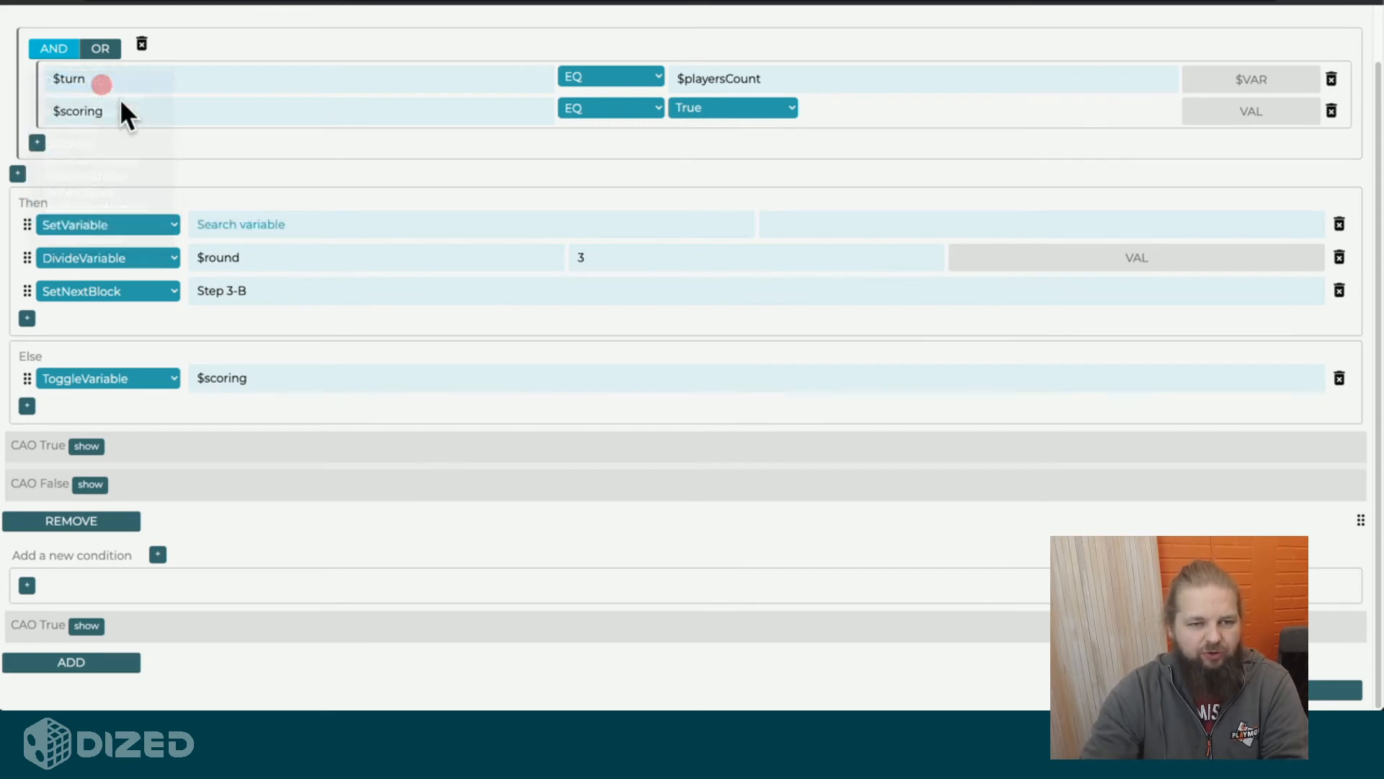
left_click(274, 229)
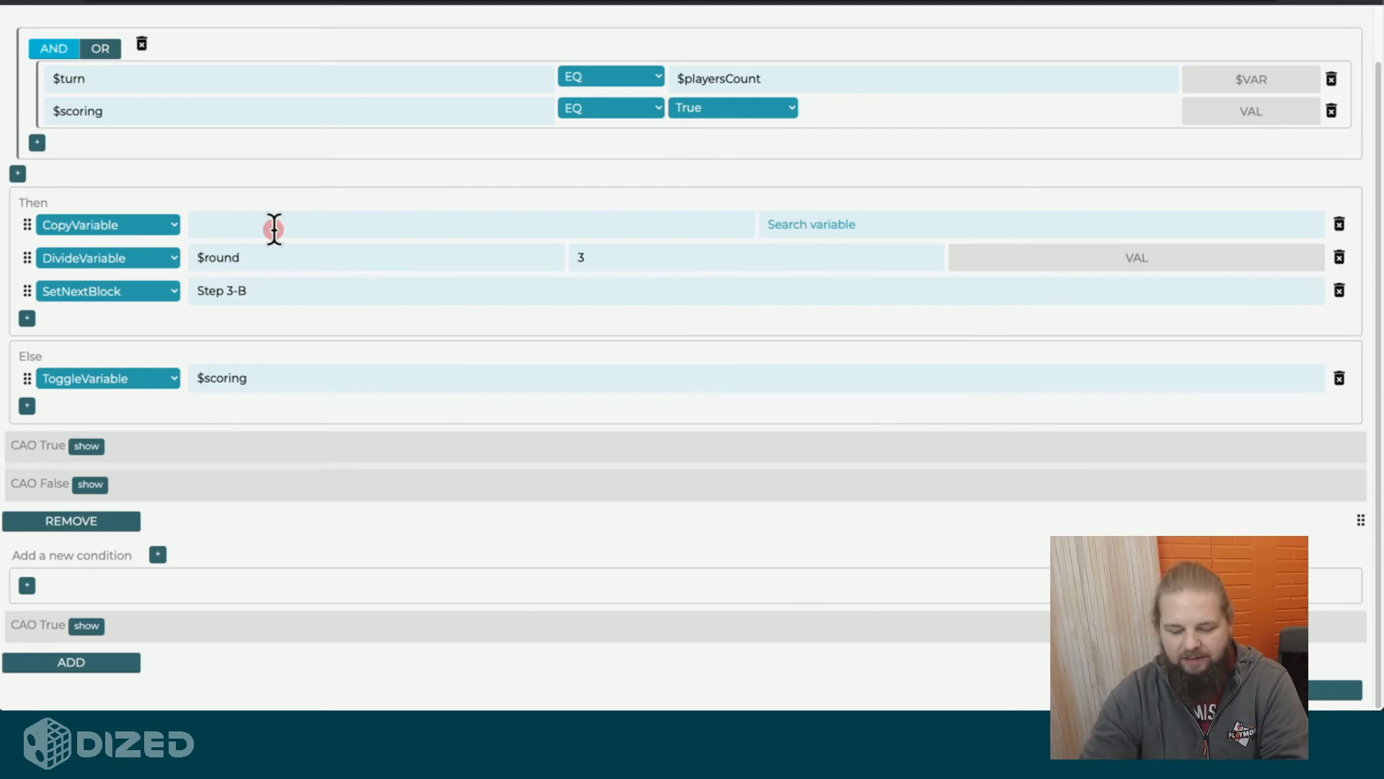
type("roun")
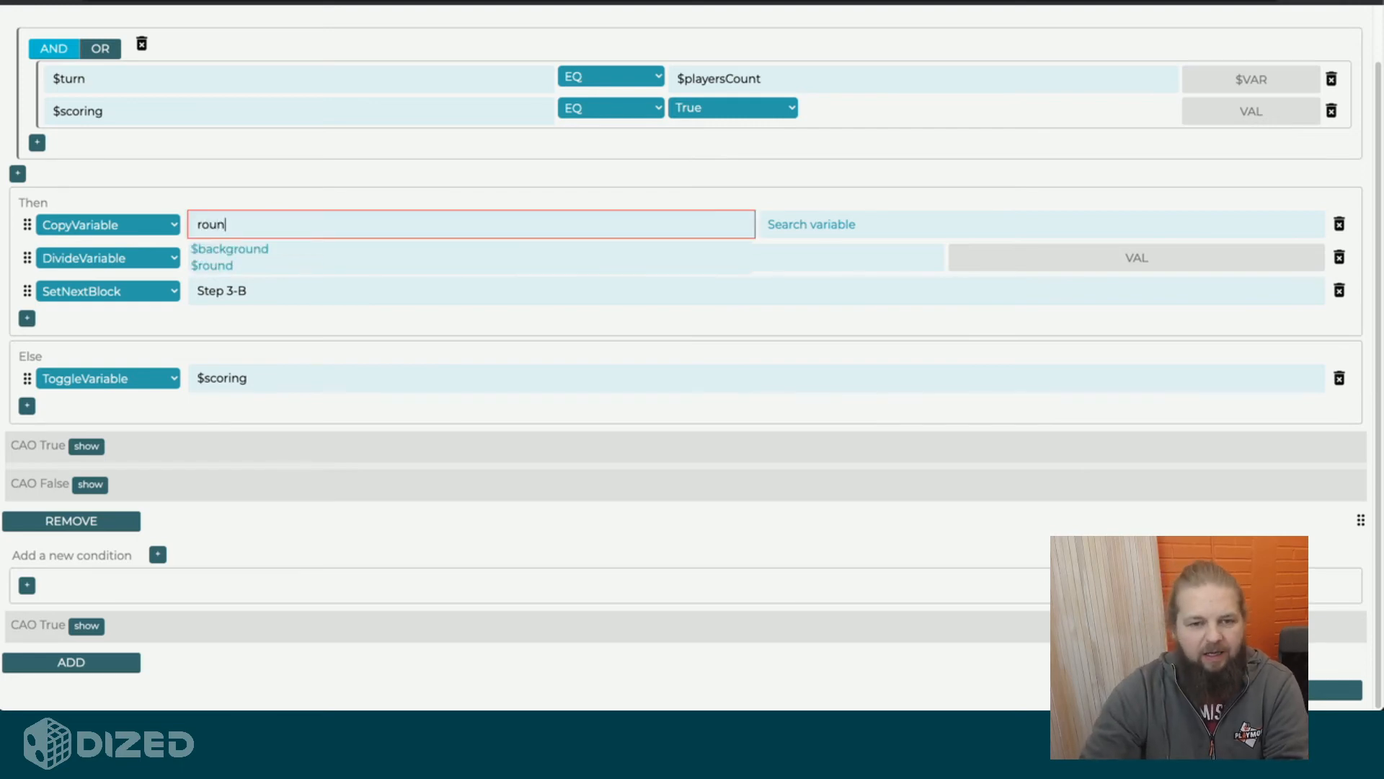
left_click(274, 265)
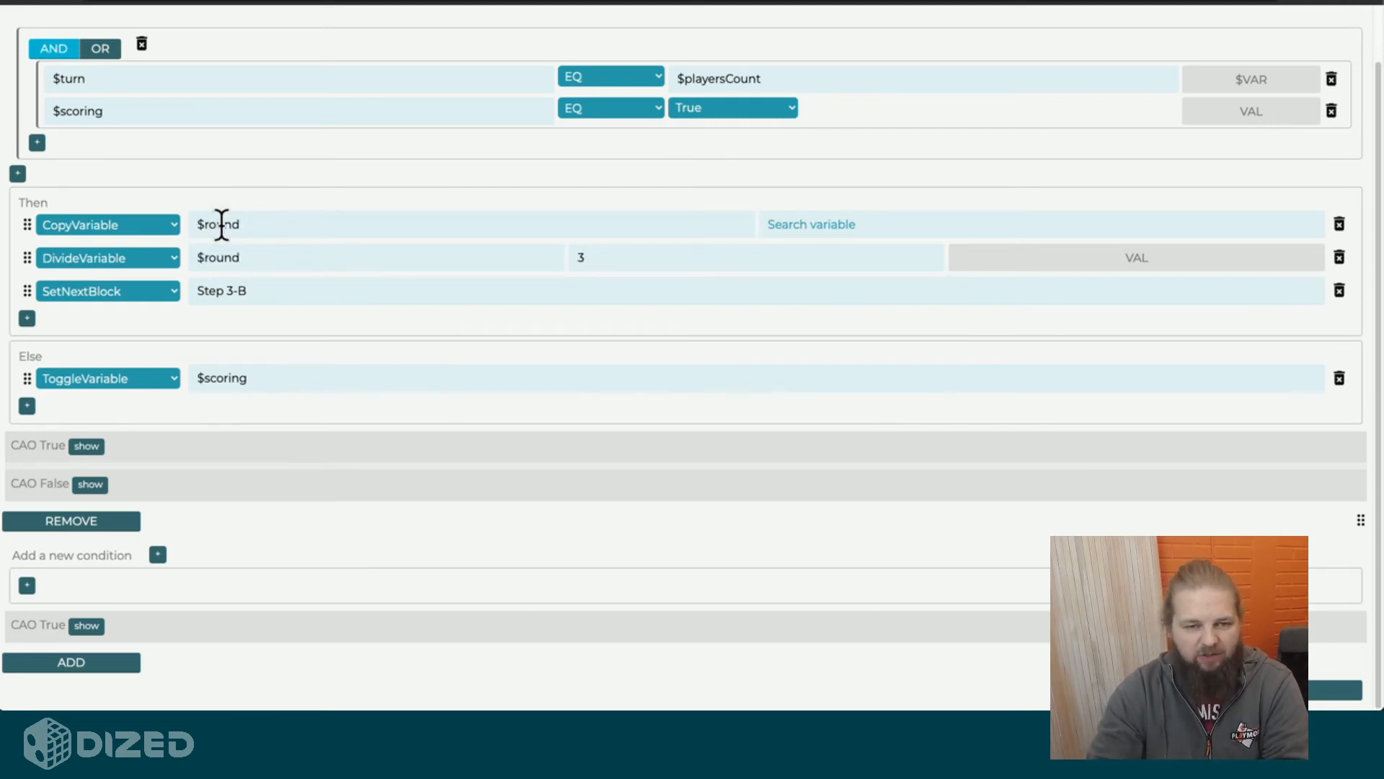
left_click(811, 220)
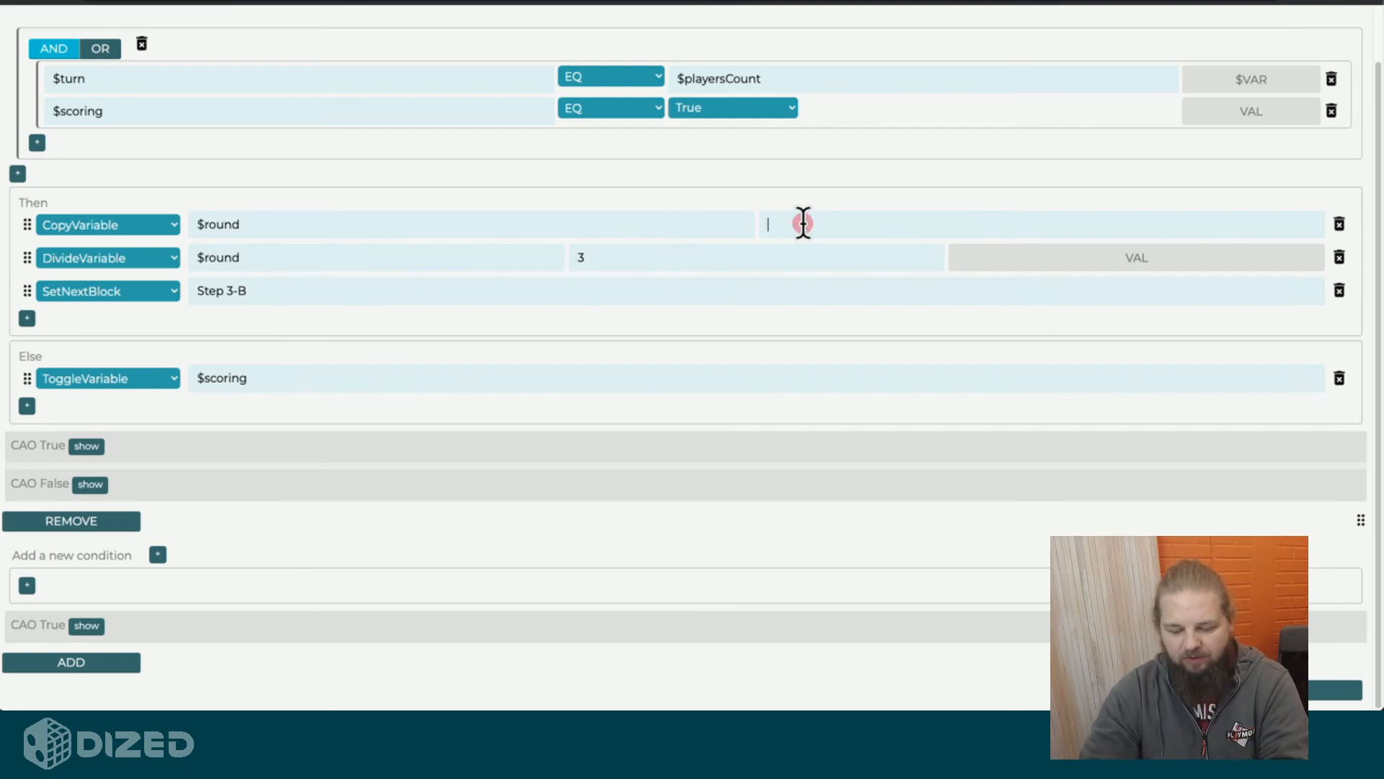
type("$")
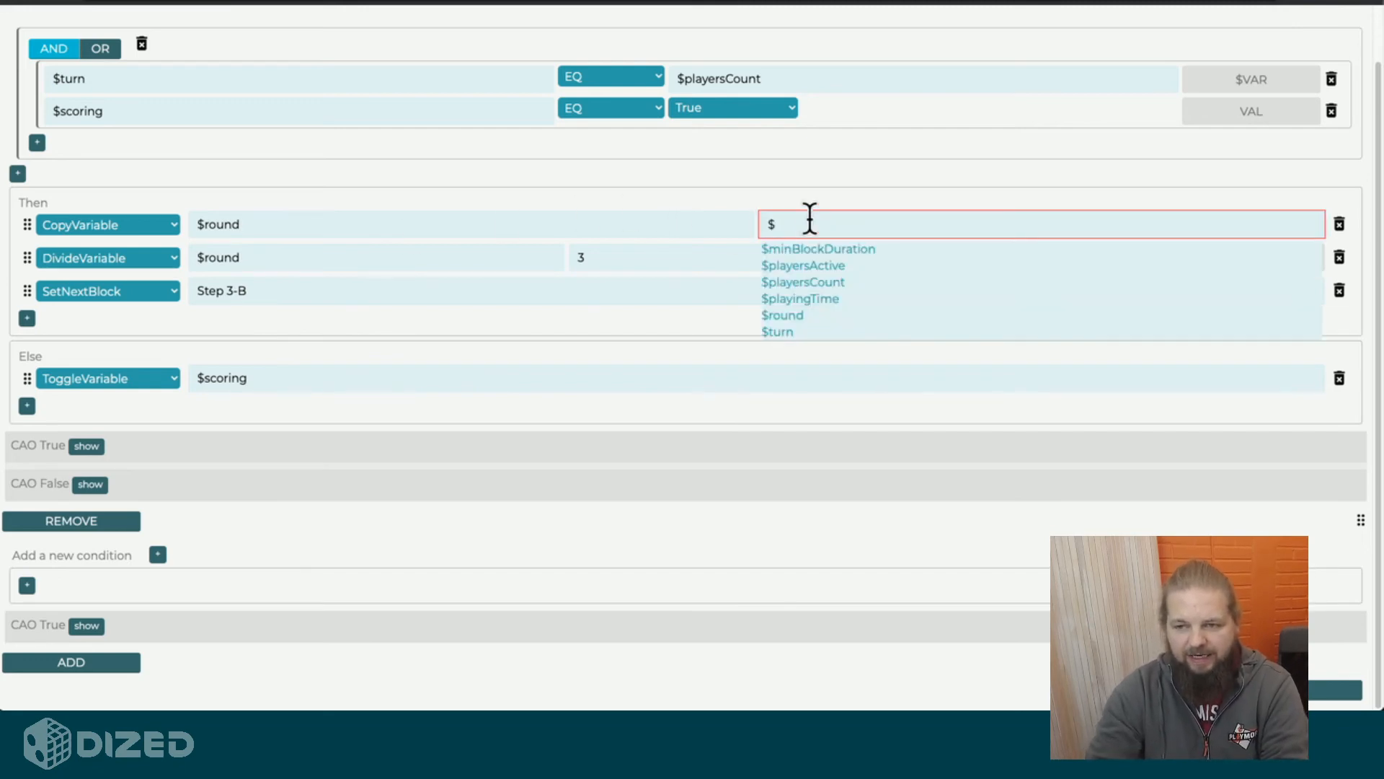
left_click(808, 333)
- Change the first Then action to SetRandomNumber for $round, with a range from 5 to 30
left_click(106, 223)
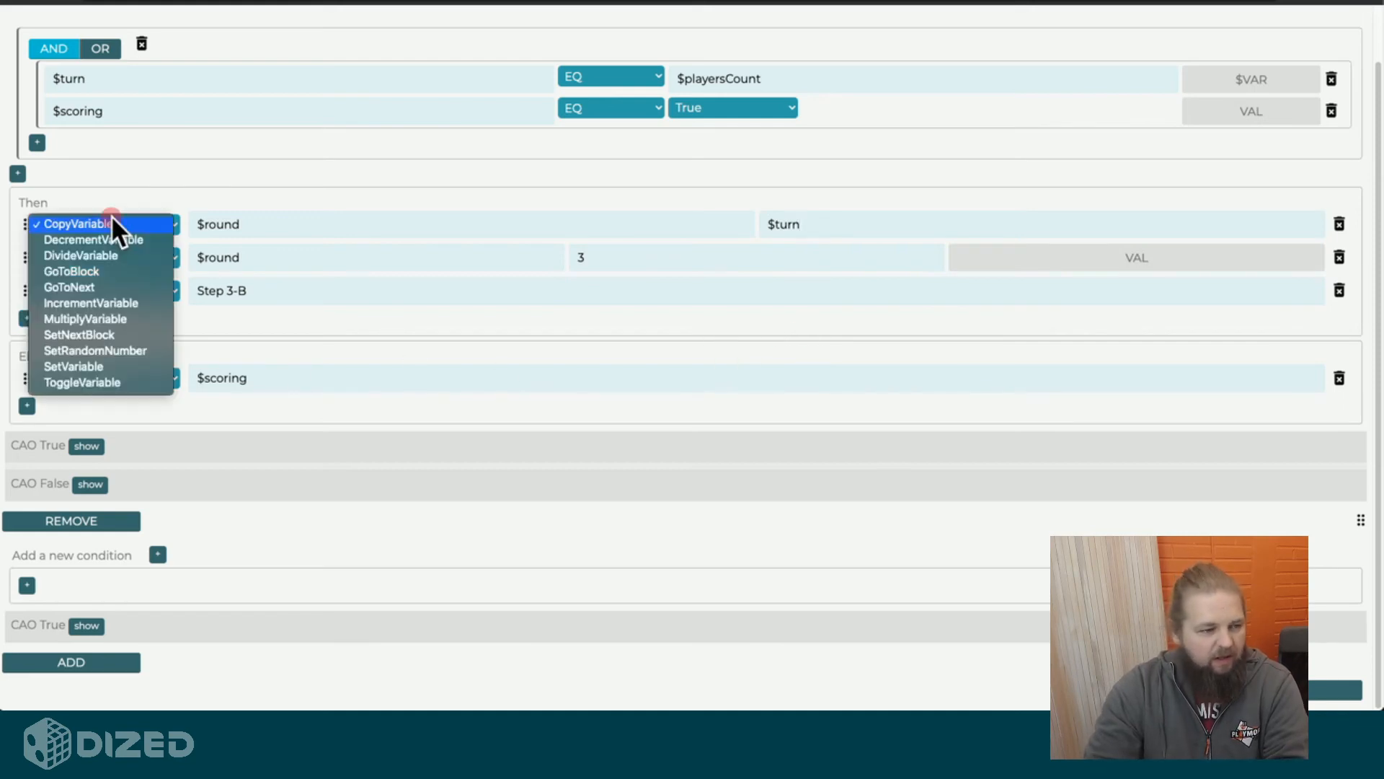
left_click(127, 351)
left_click(264, 220)
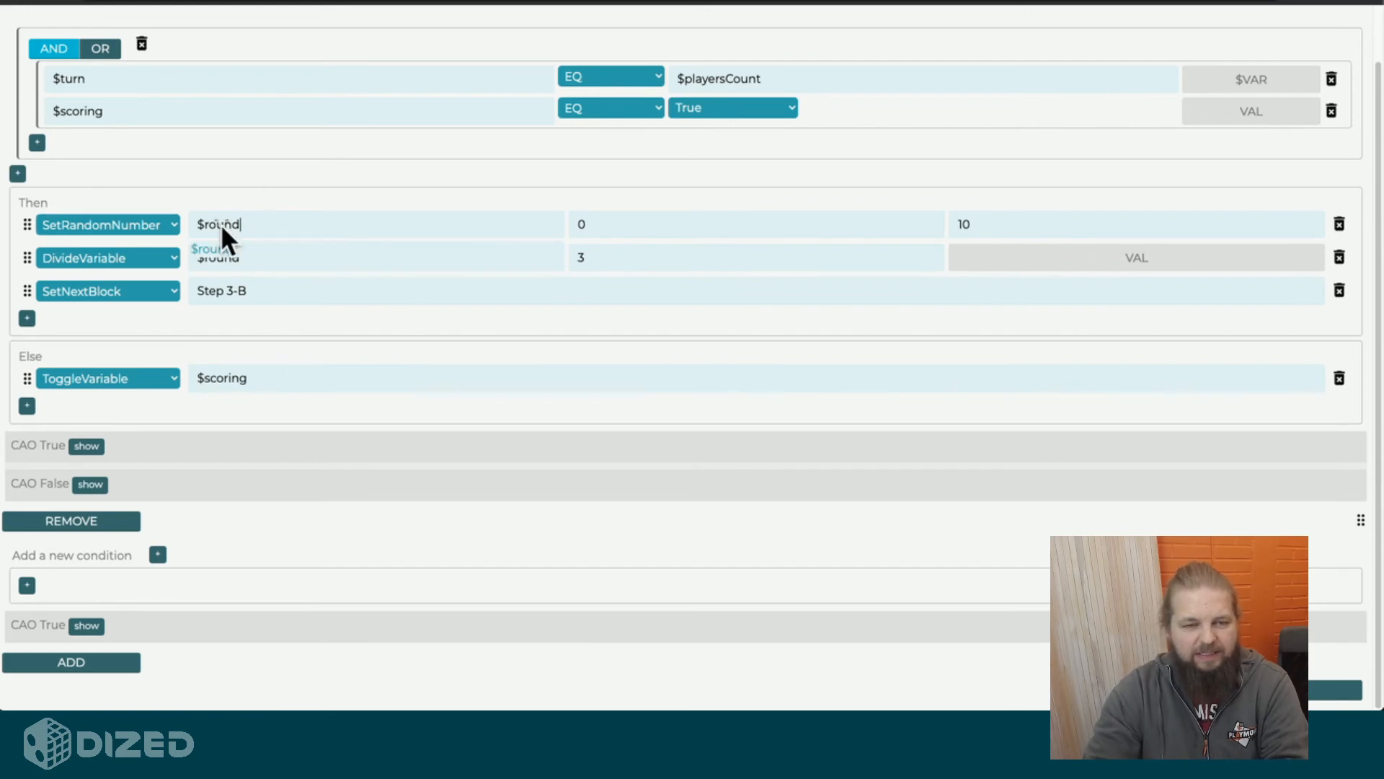
left_click(573, 226)
type("5")
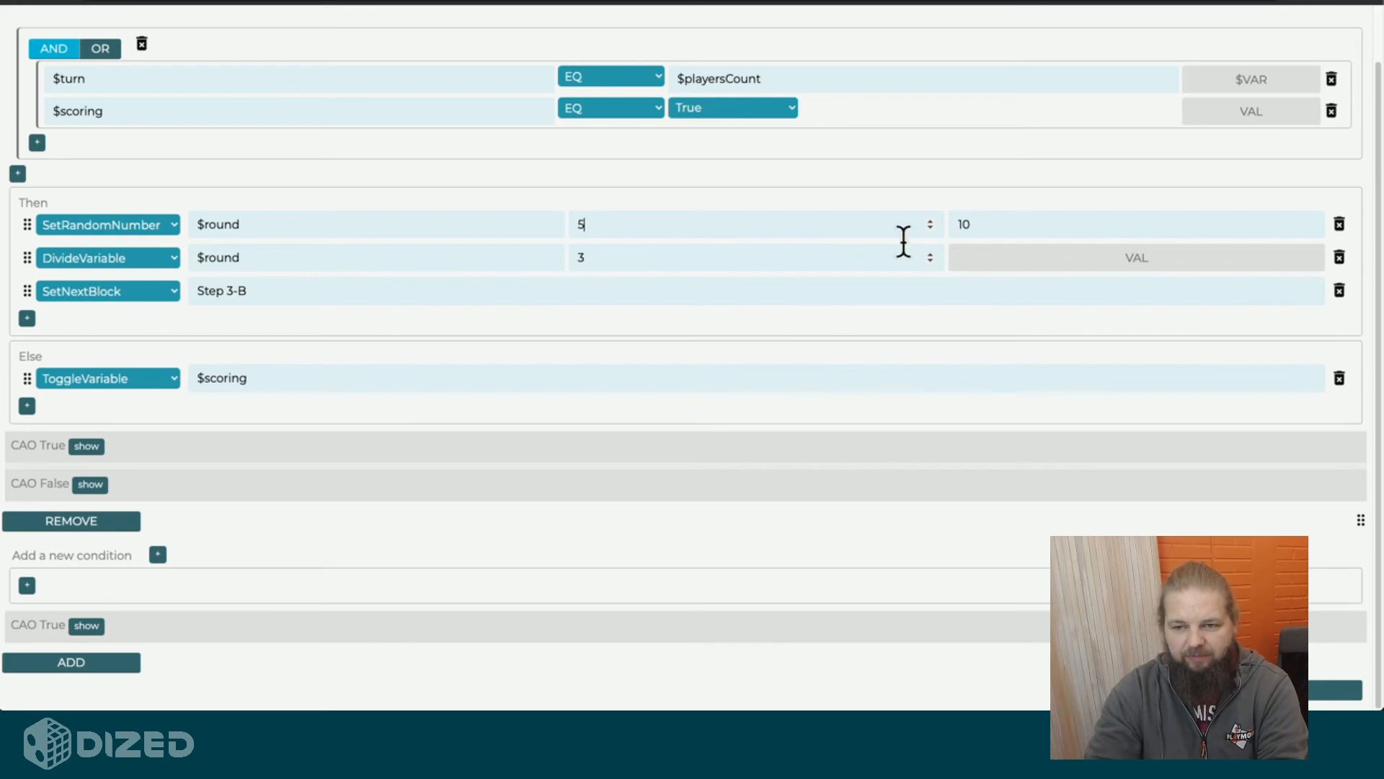
left_click(956, 222)
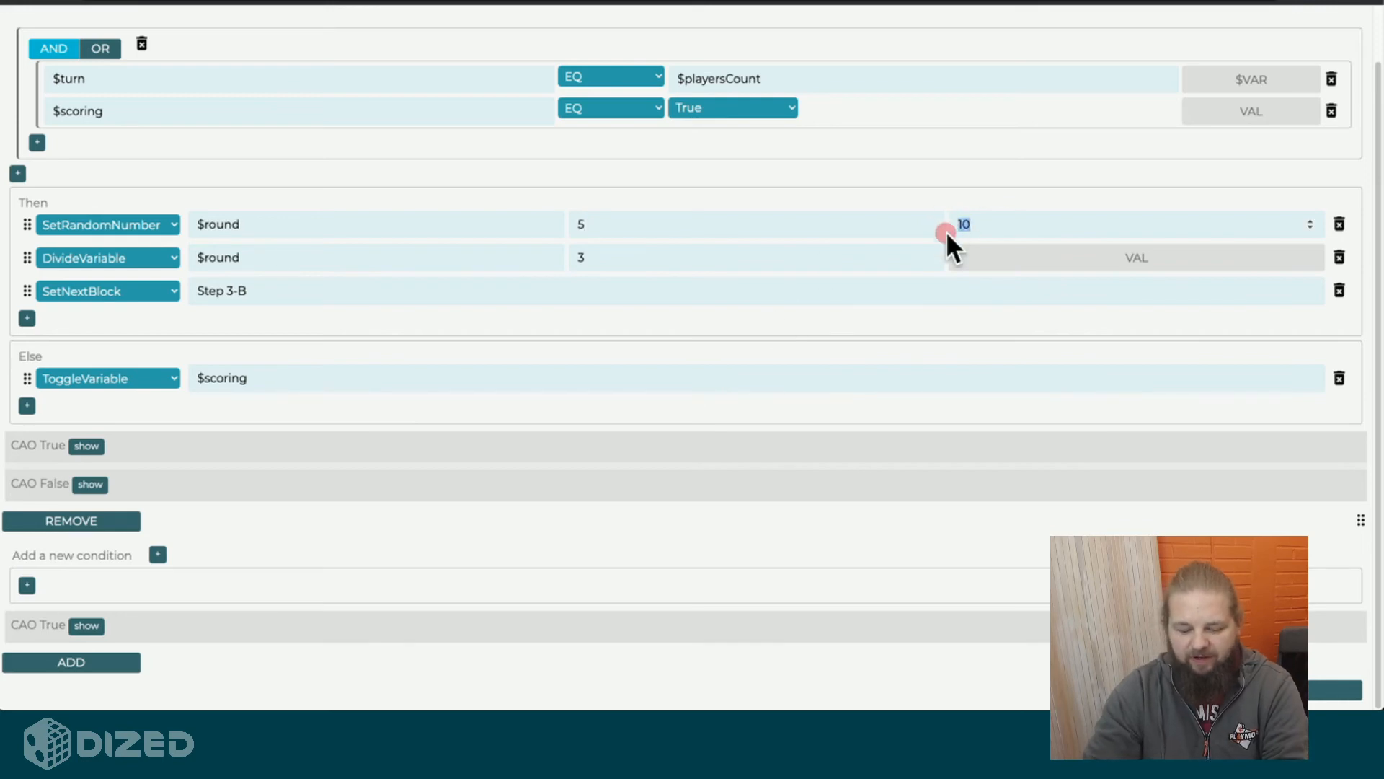
type("30")
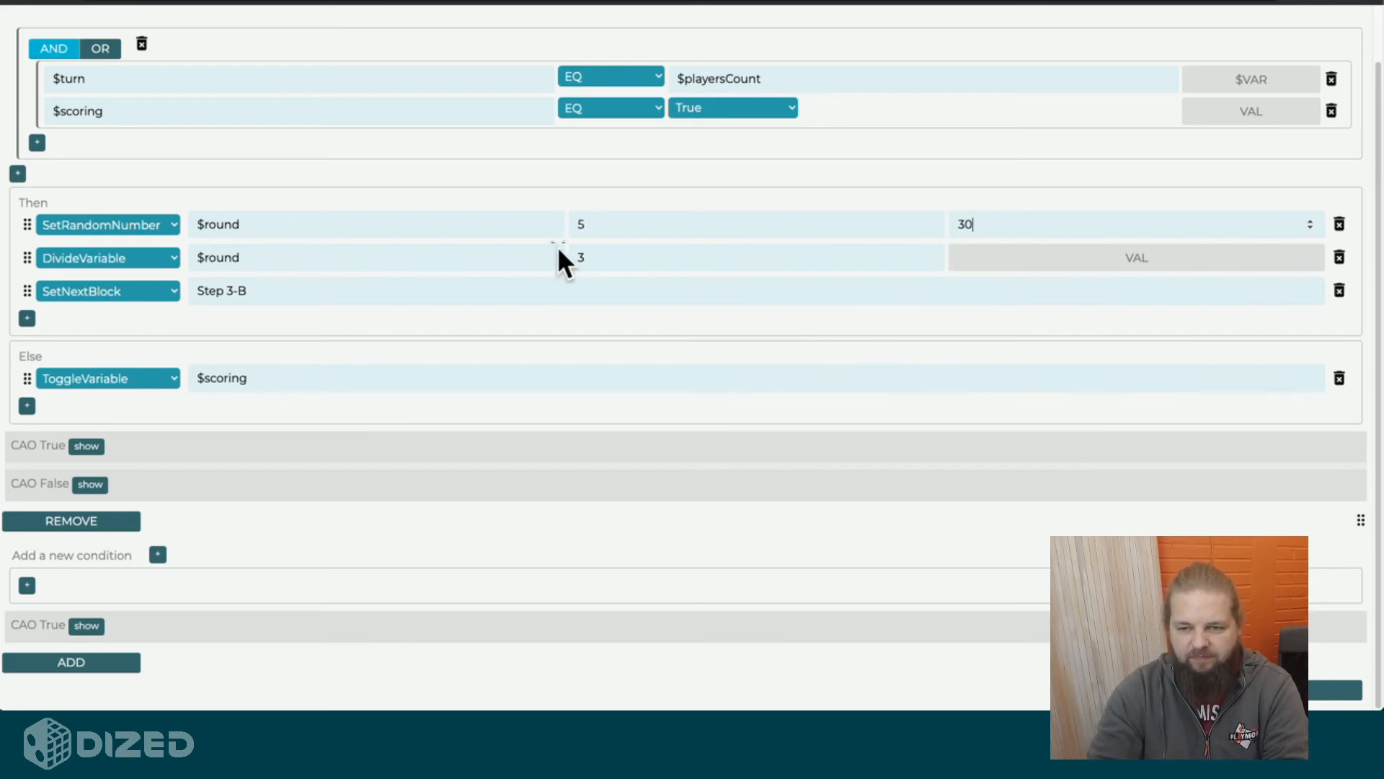
- Set the random number range for $round to 1 through 20
left_click(573, 226)
type("1")
left_click_drag(989, 223, 949, 224)
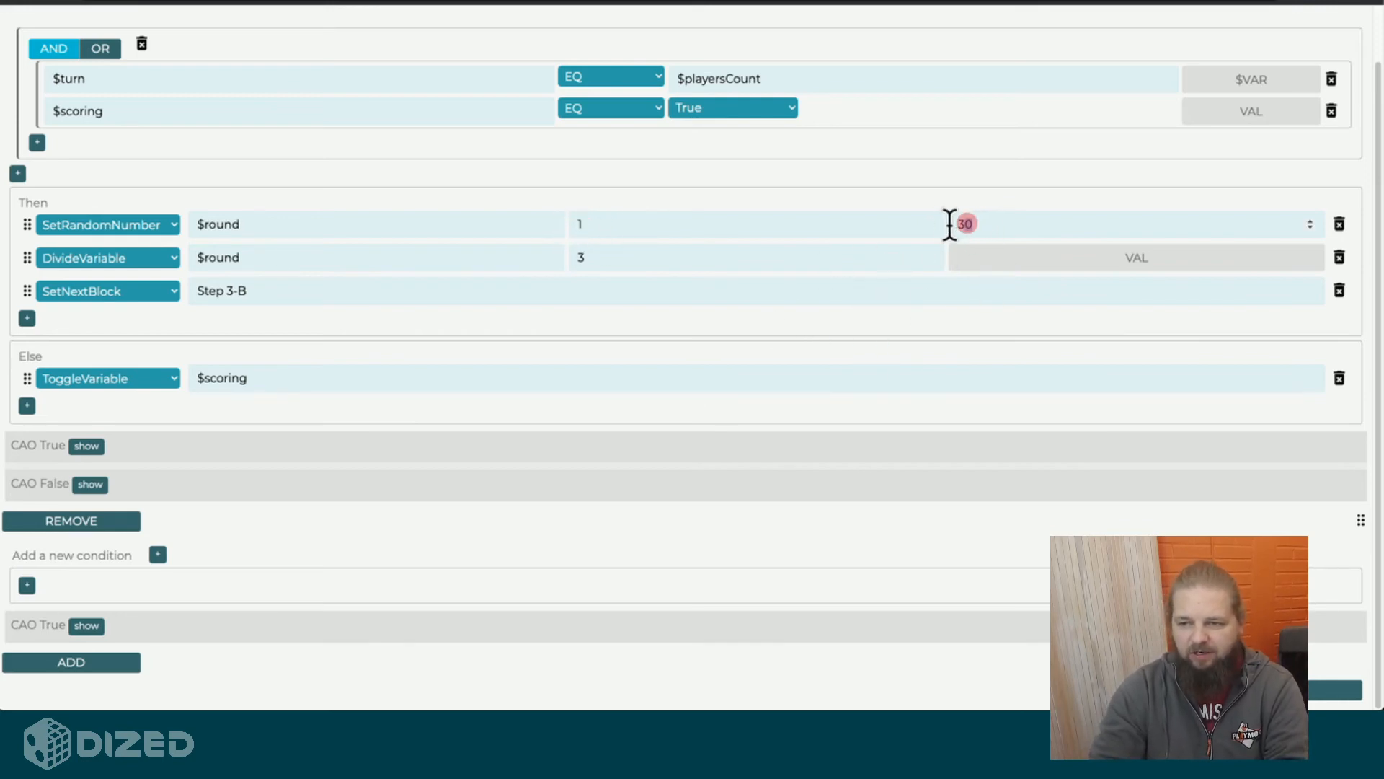
type("24")
key("BackSpace")
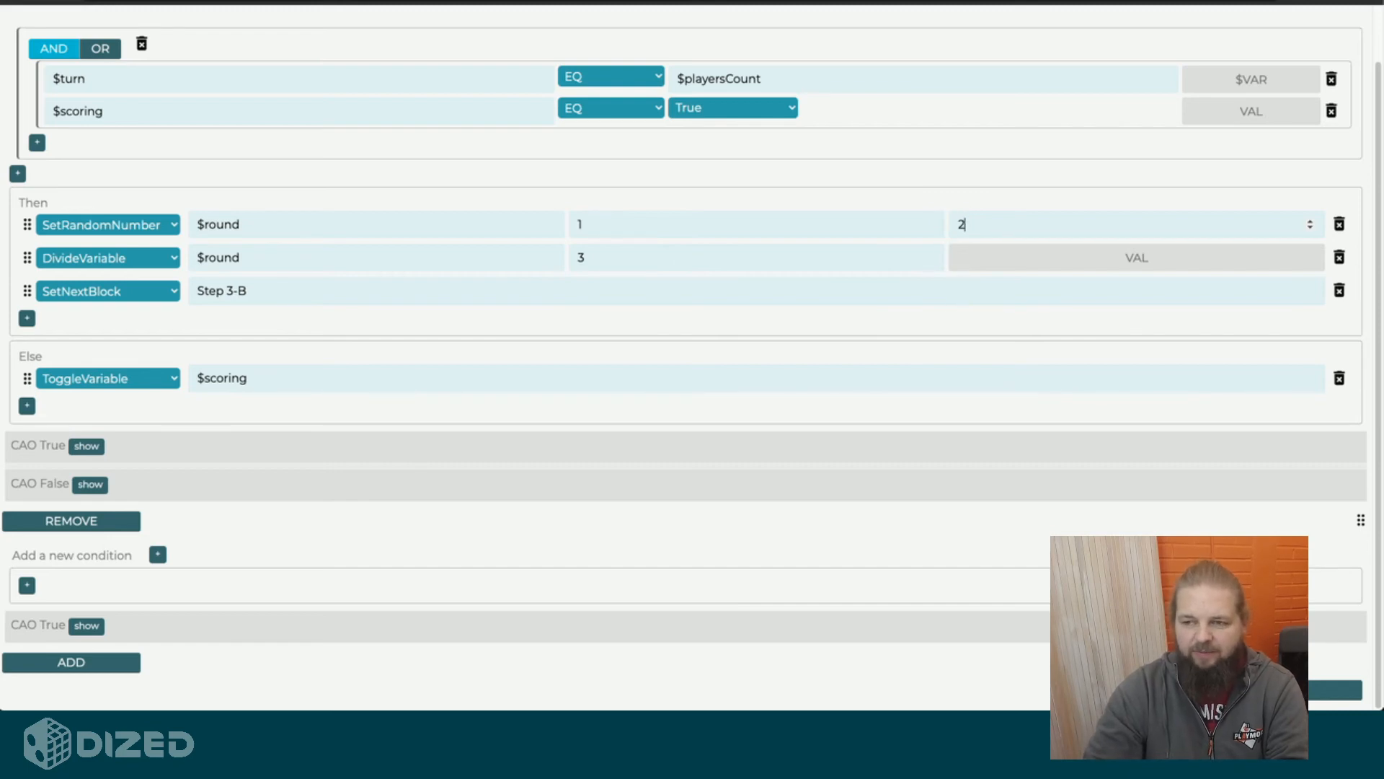
type("0")
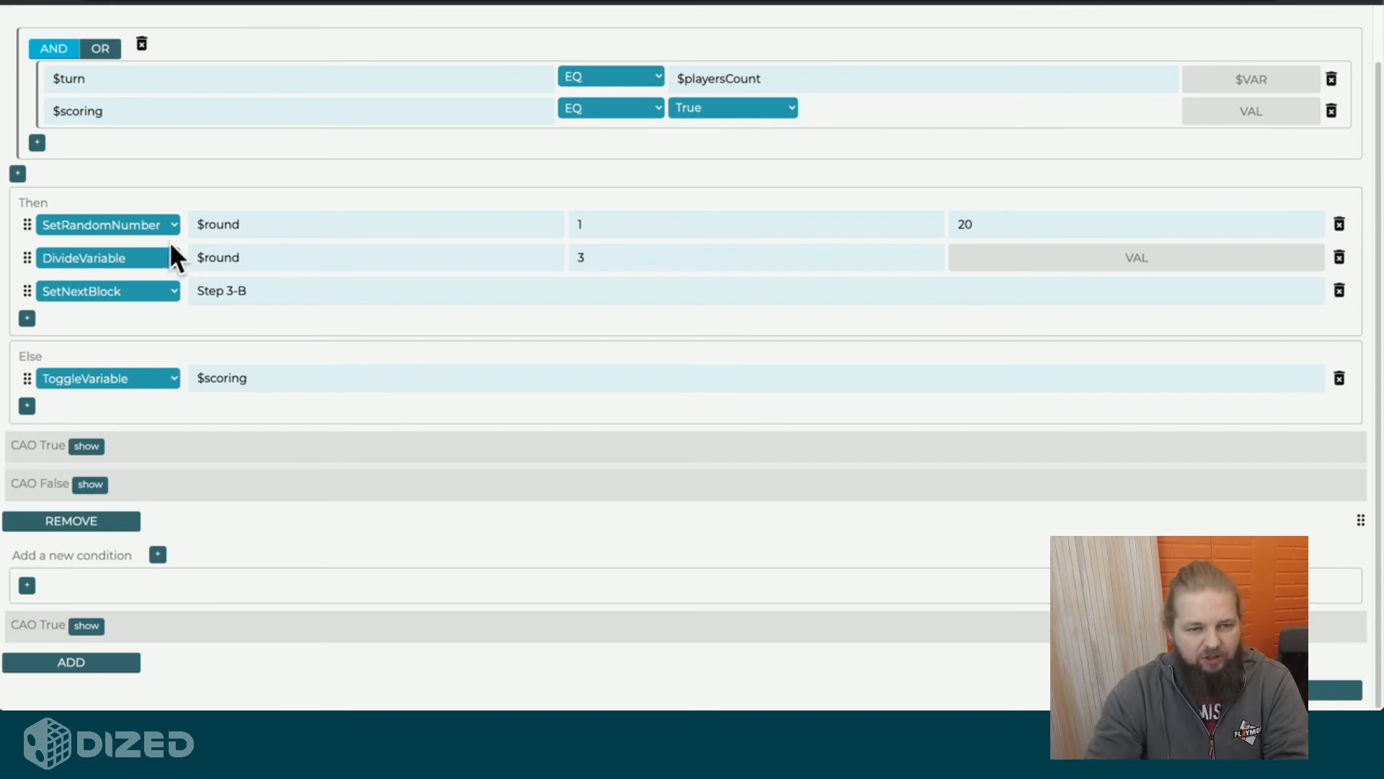
left_click(261, 375)
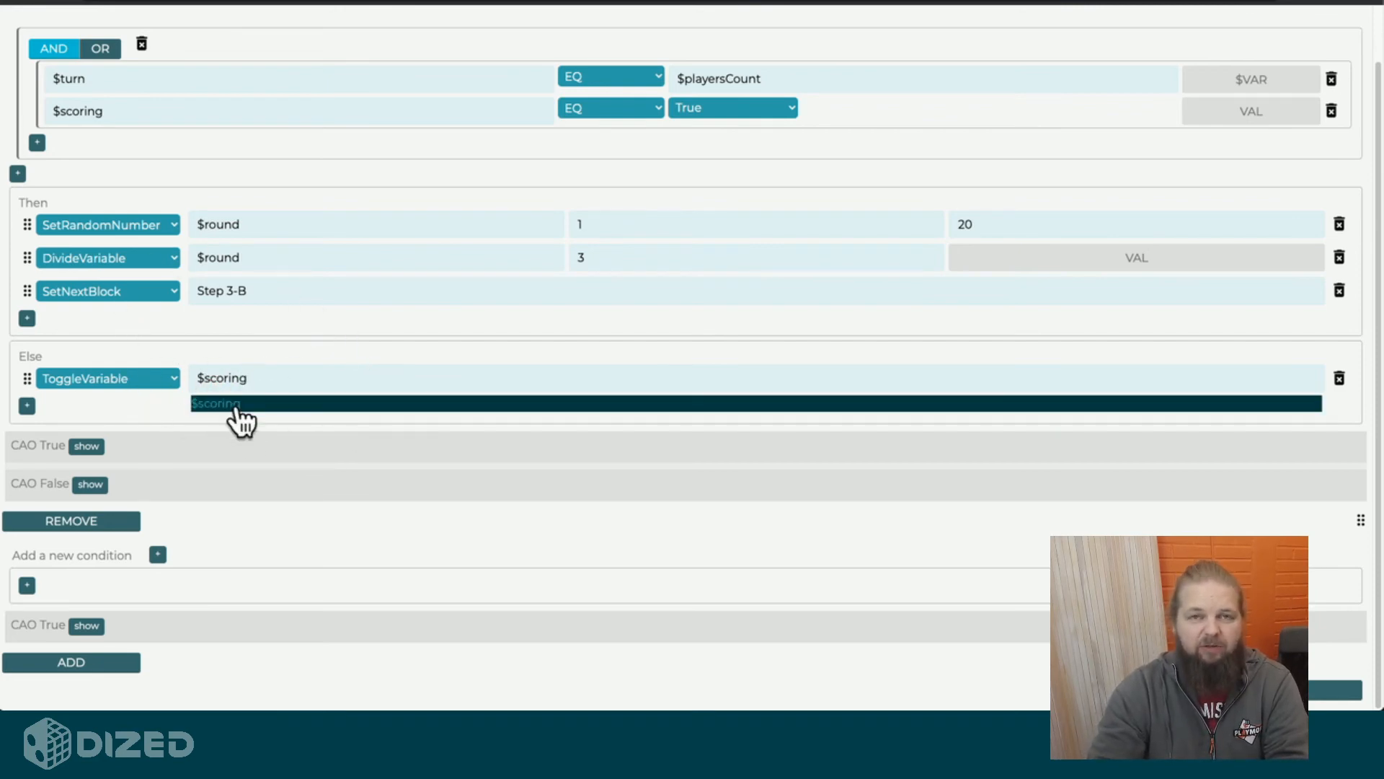
left_click(127, 415)
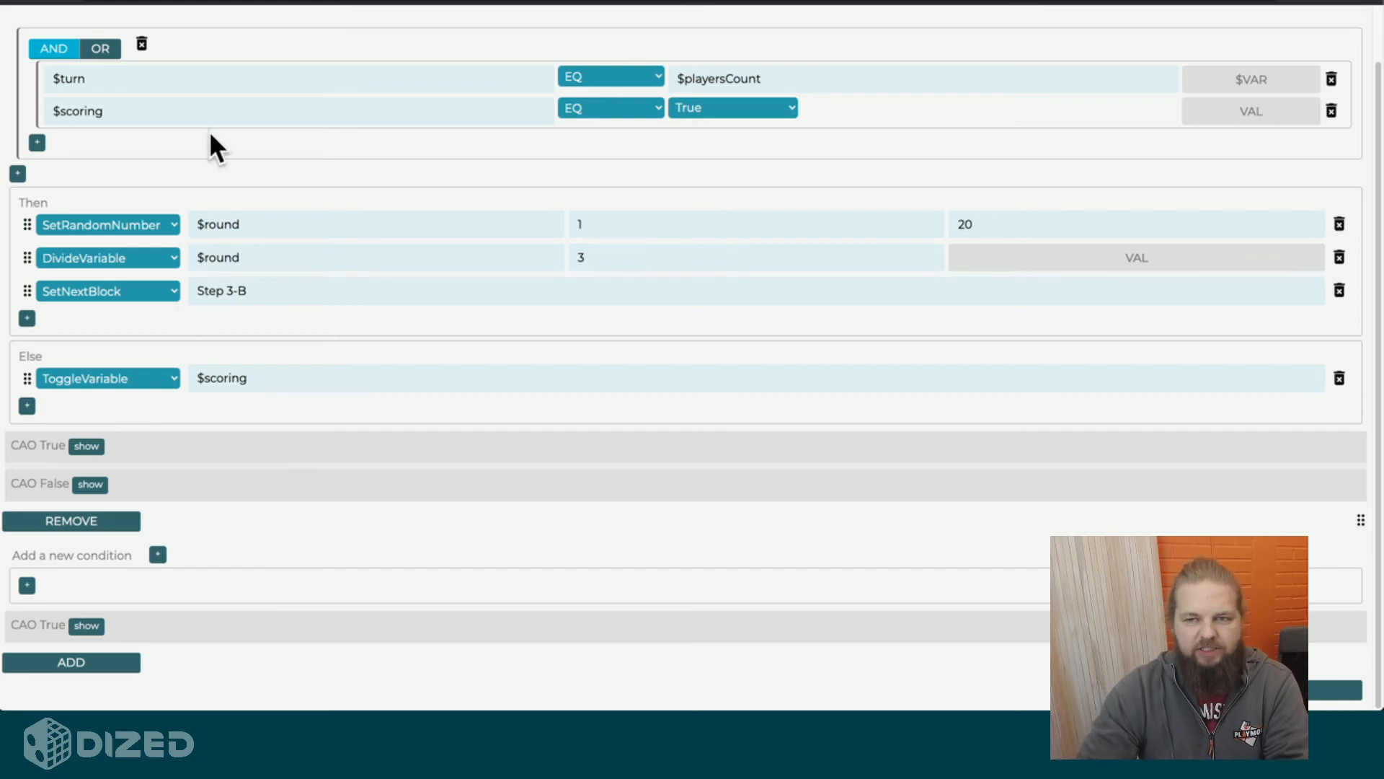
- Delete the $scoring and $turn conditions from the AND group and add one new condition in their place
scroll(134, 154, "up", 1)
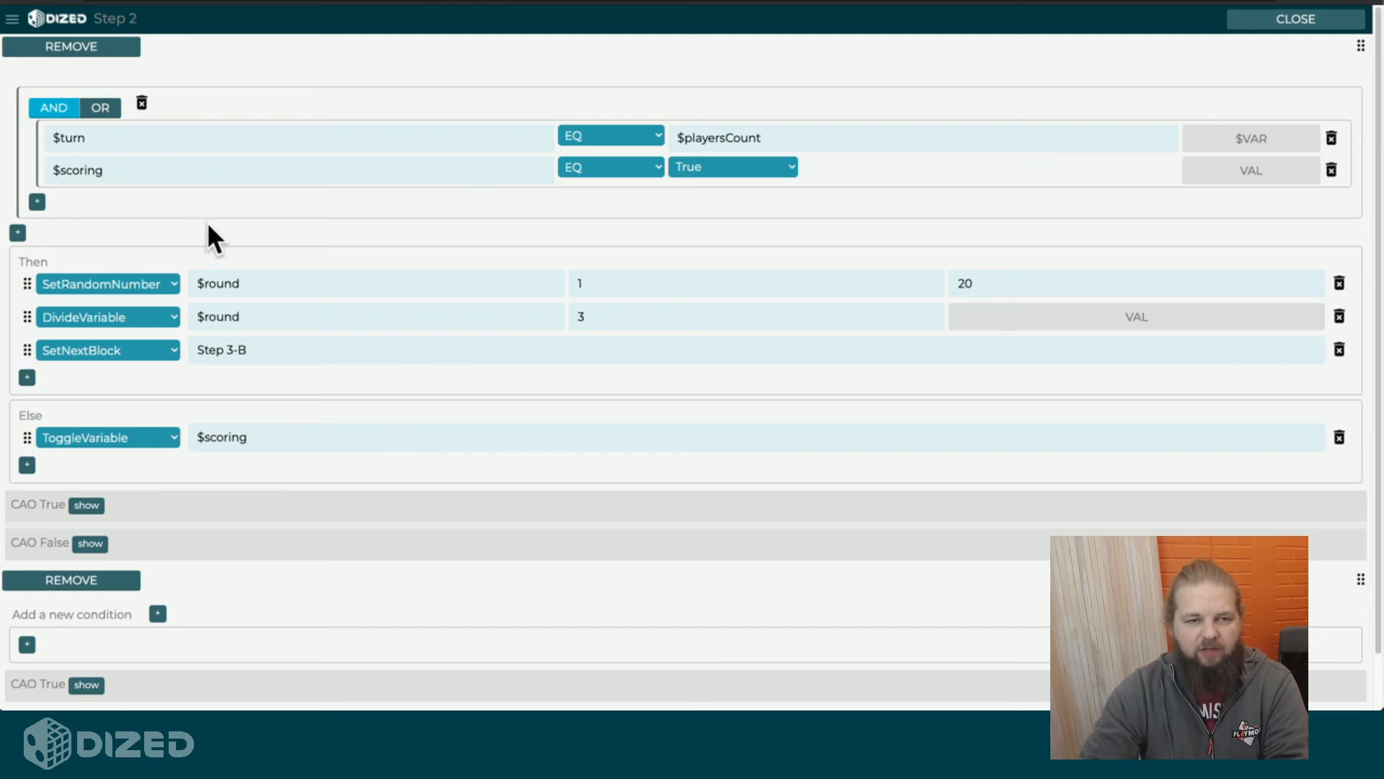
left_click(125, 136)
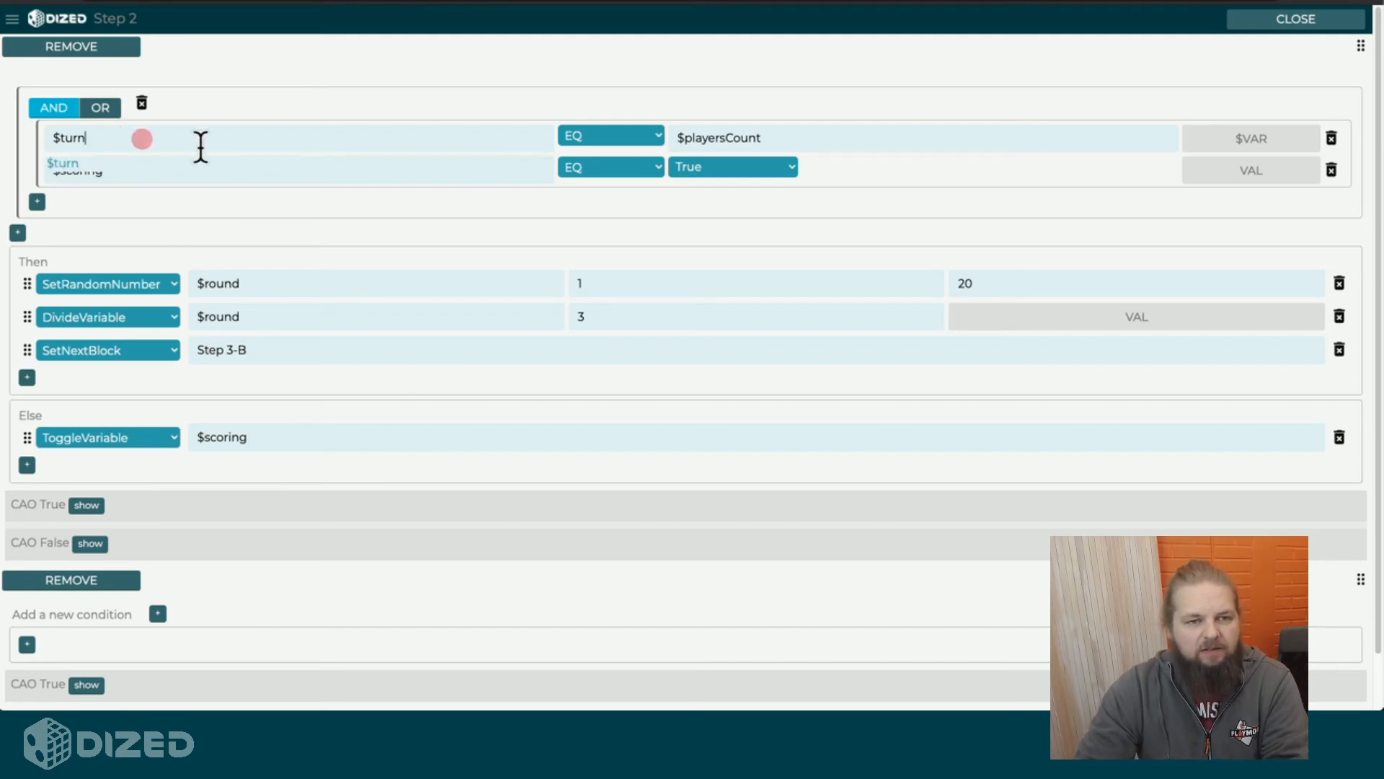
left_click(323, 189)
left_click(1331, 168)
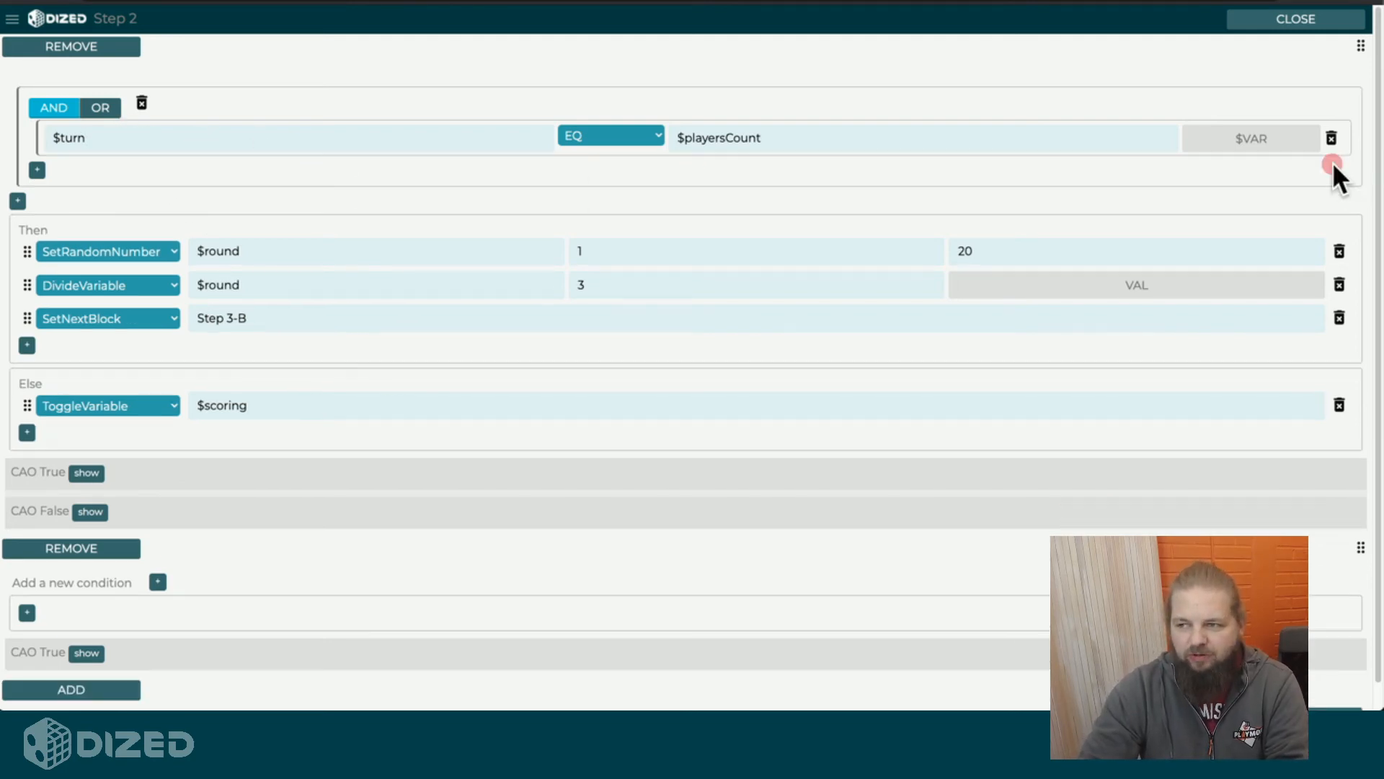
left_click(1331, 138)
left_click(164, 109)
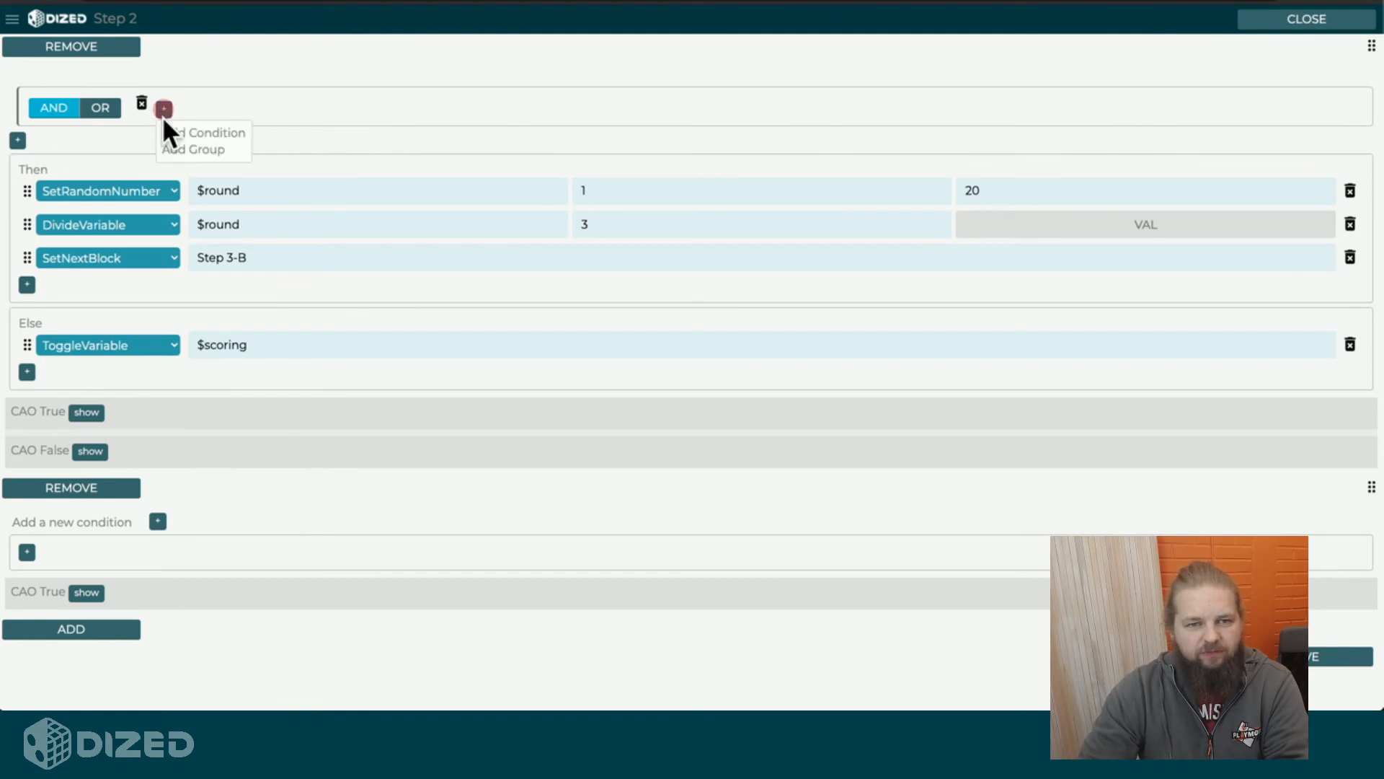
left_click(236, 133)
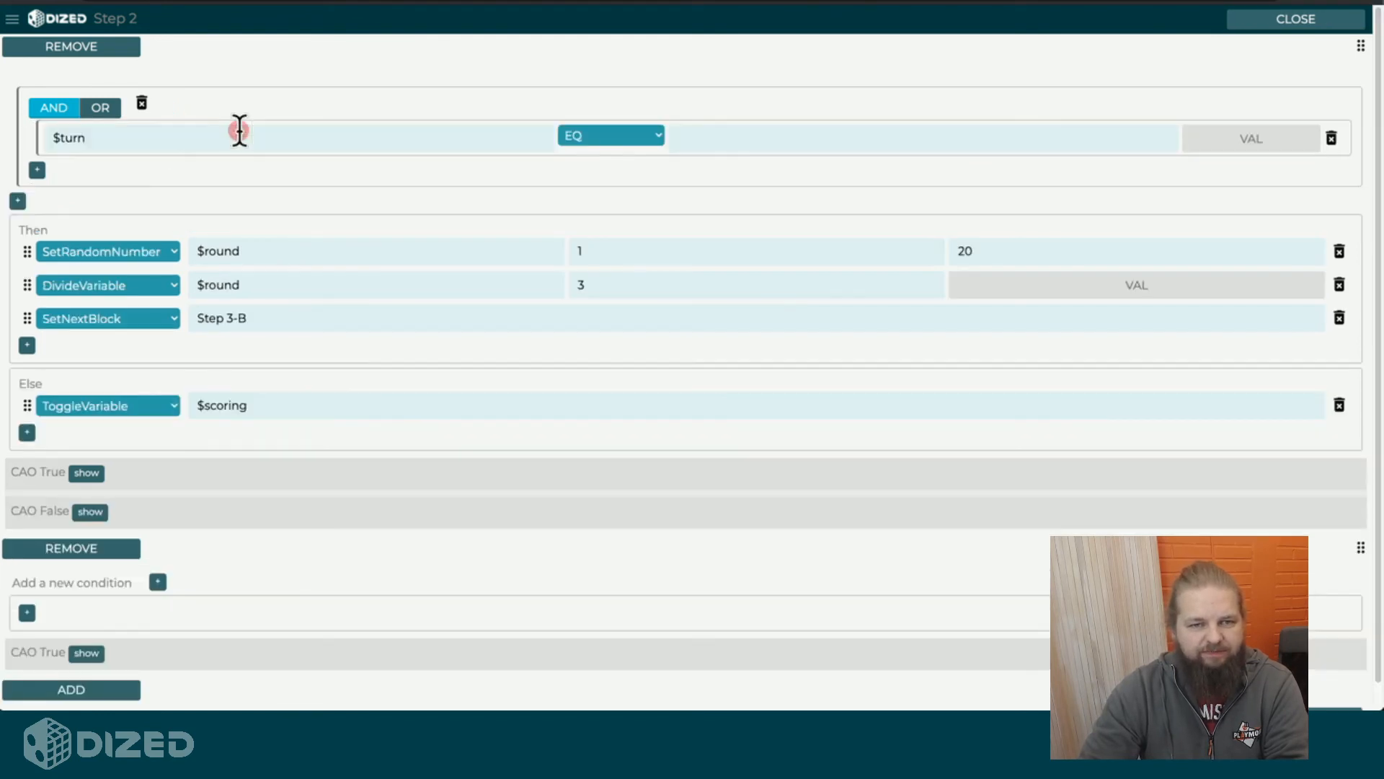
- Delete the whole condition group and add a new condition to the first logic entry
left_click(135, 137)
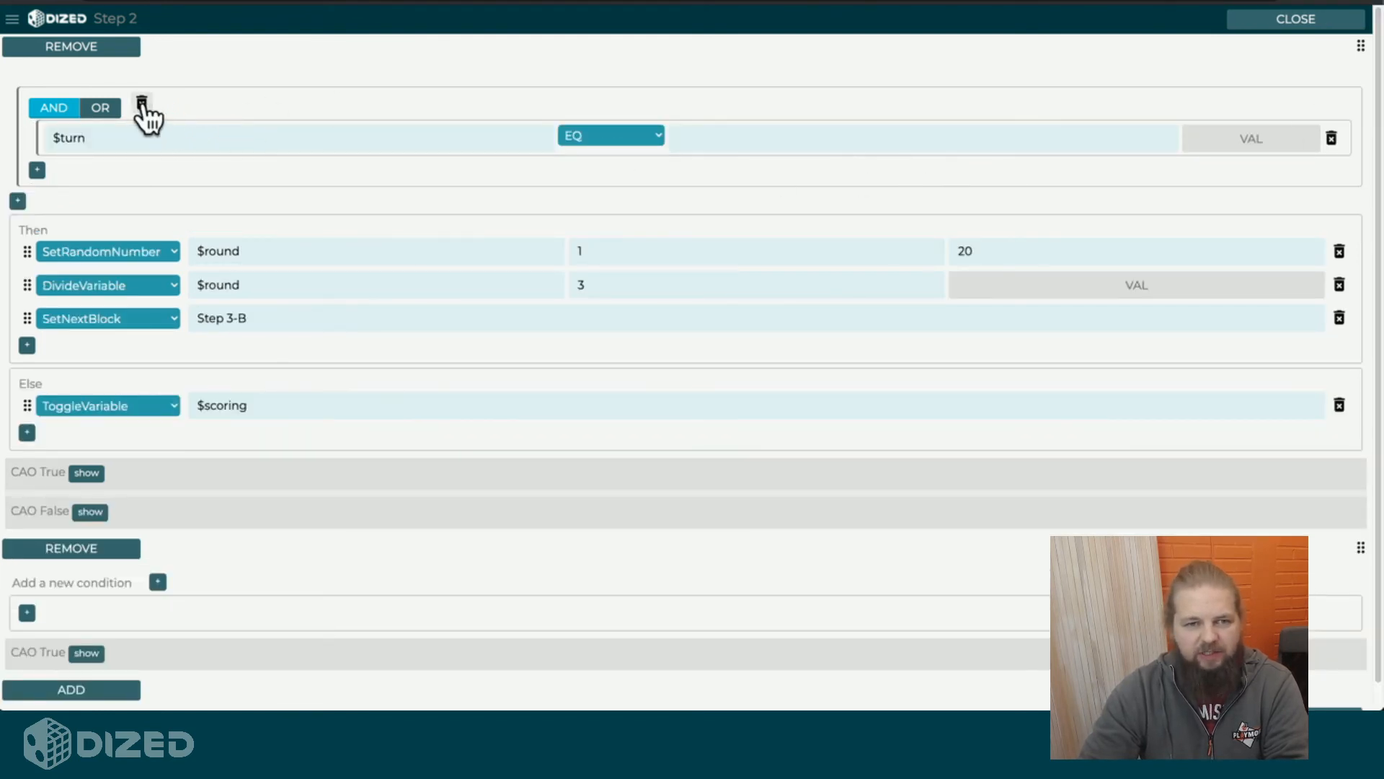
left_click(142, 105)
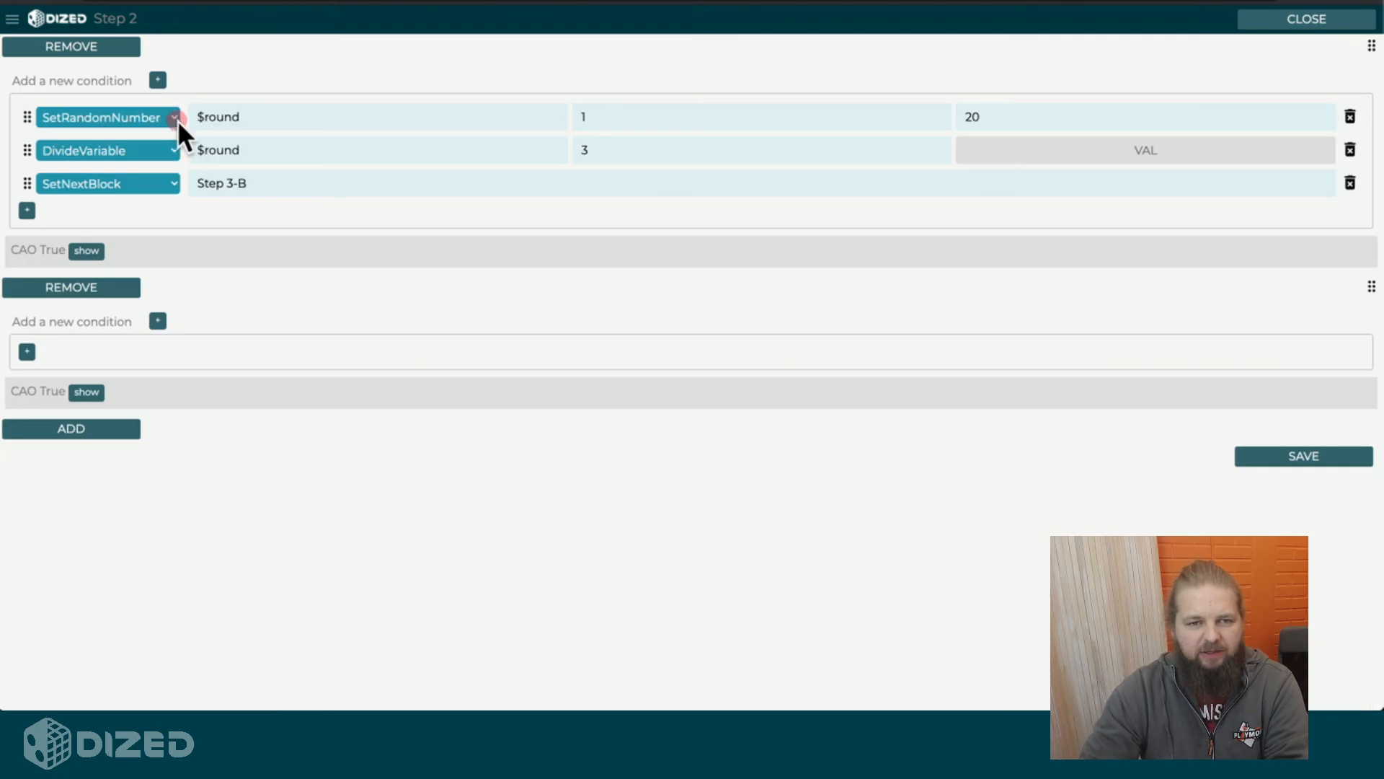
left_click(157, 80)
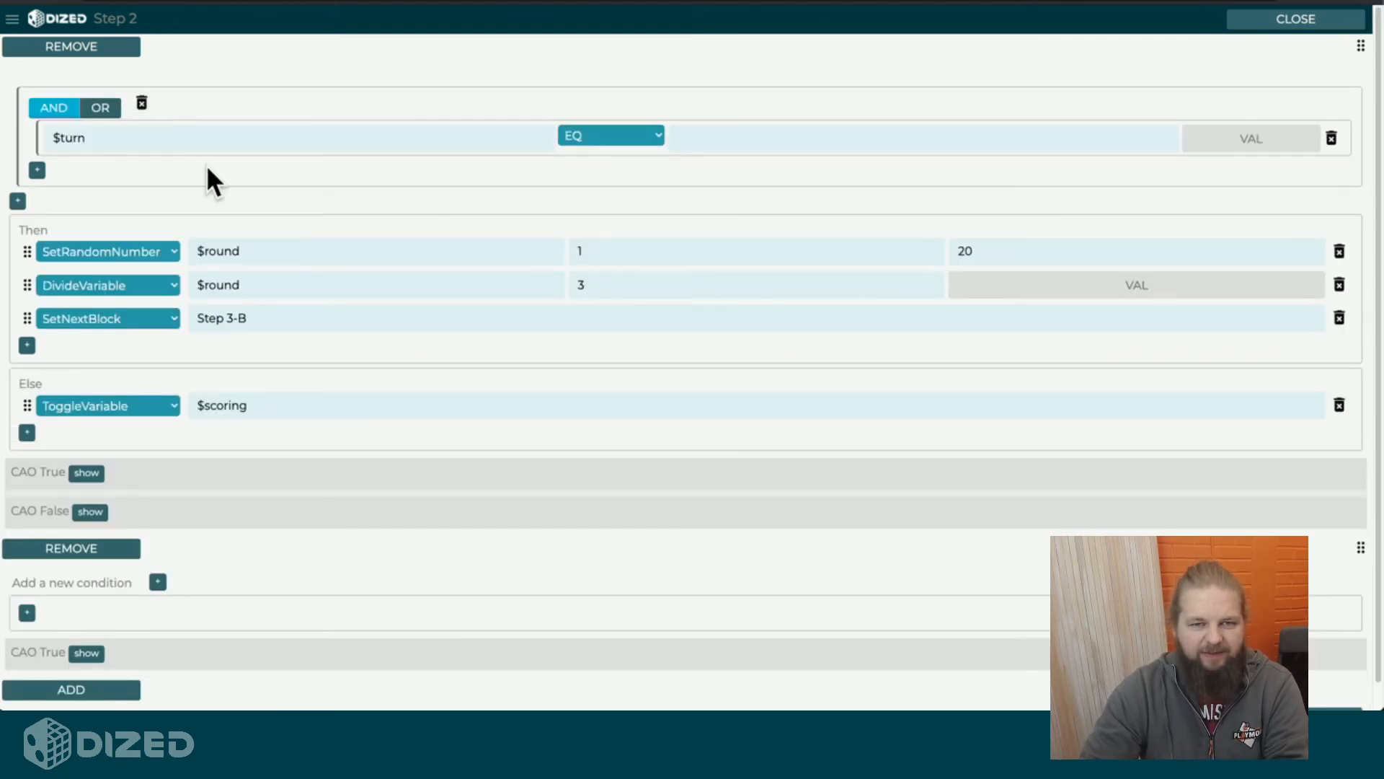
- Add two more conditions to the AND group
left_click(37, 170)
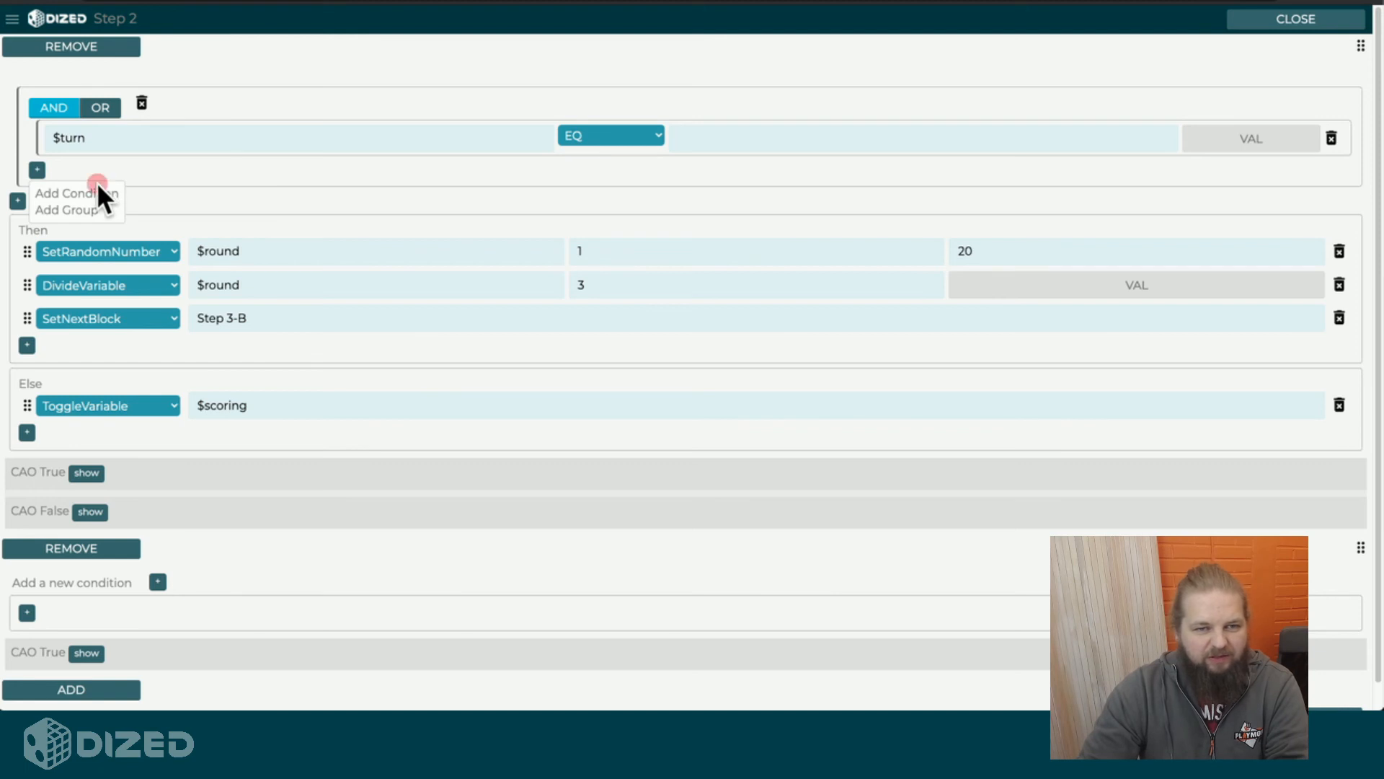
left_click(98, 189)
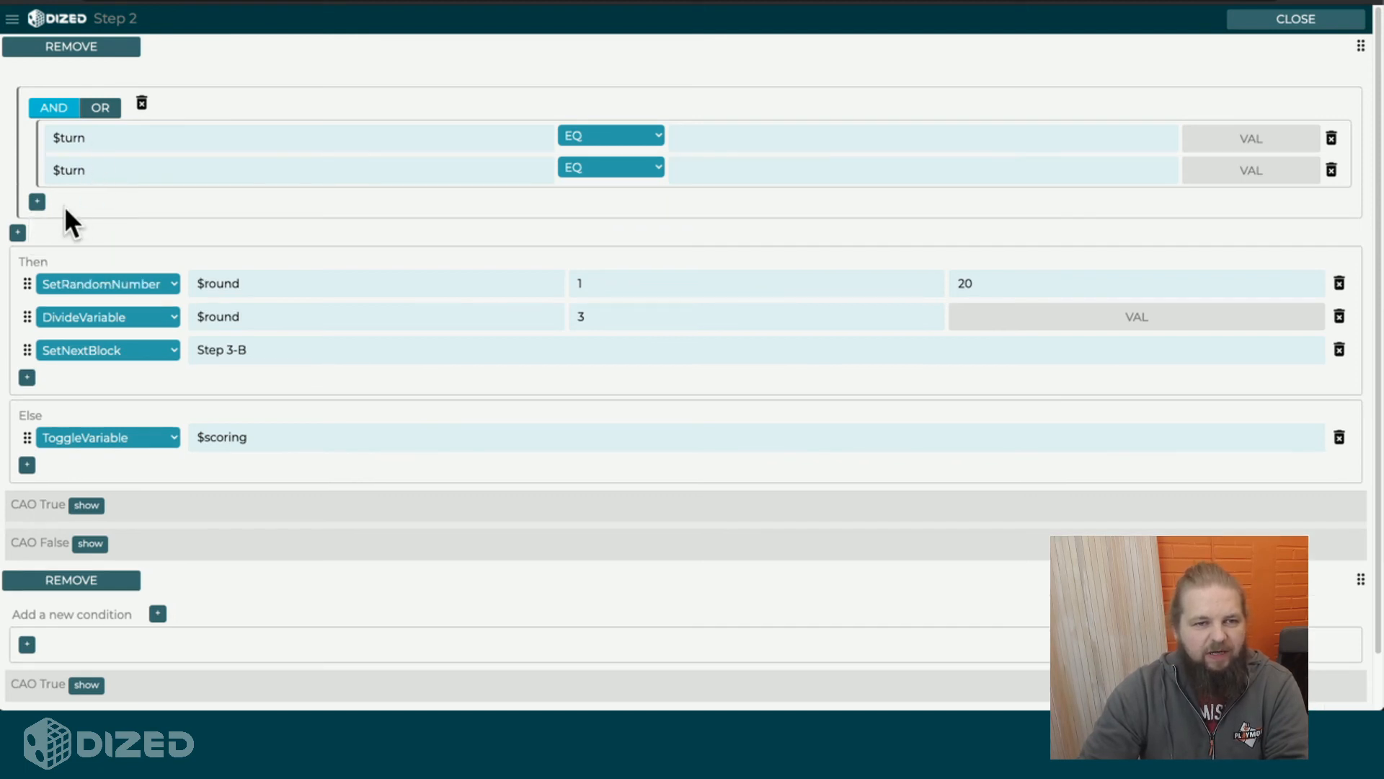
left_click(37, 202)
left_click(95, 222)
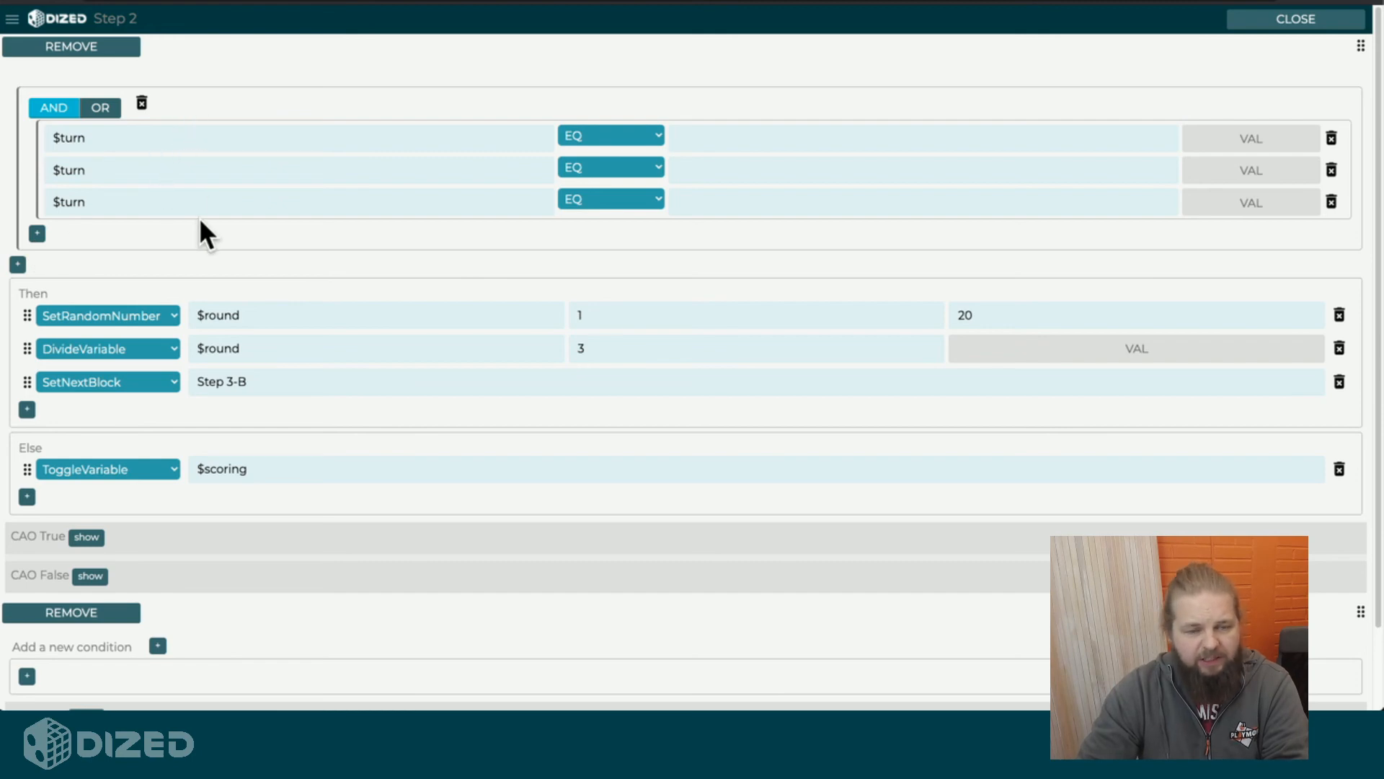
- Add a nested group below the three conditions and give it a second condition
left_click(37, 233)
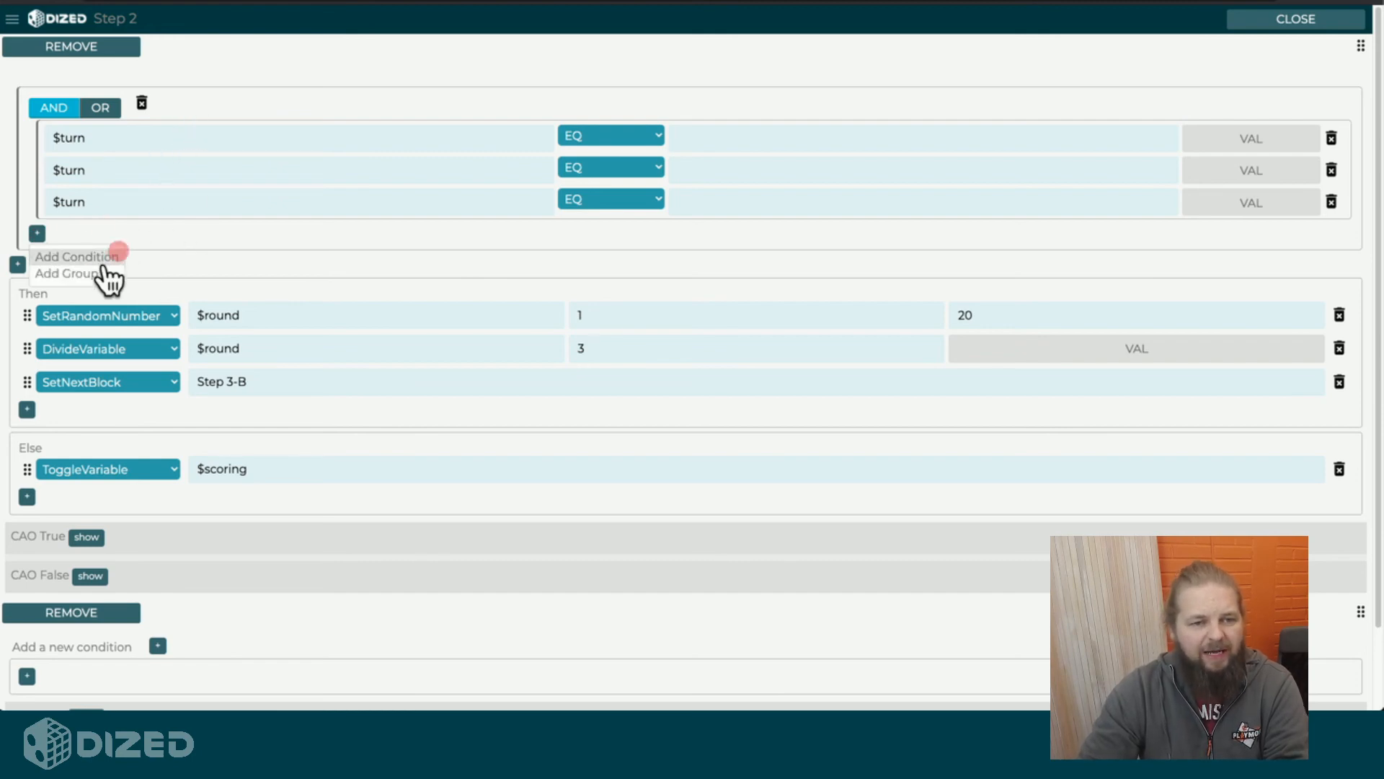
left_click(102, 274)
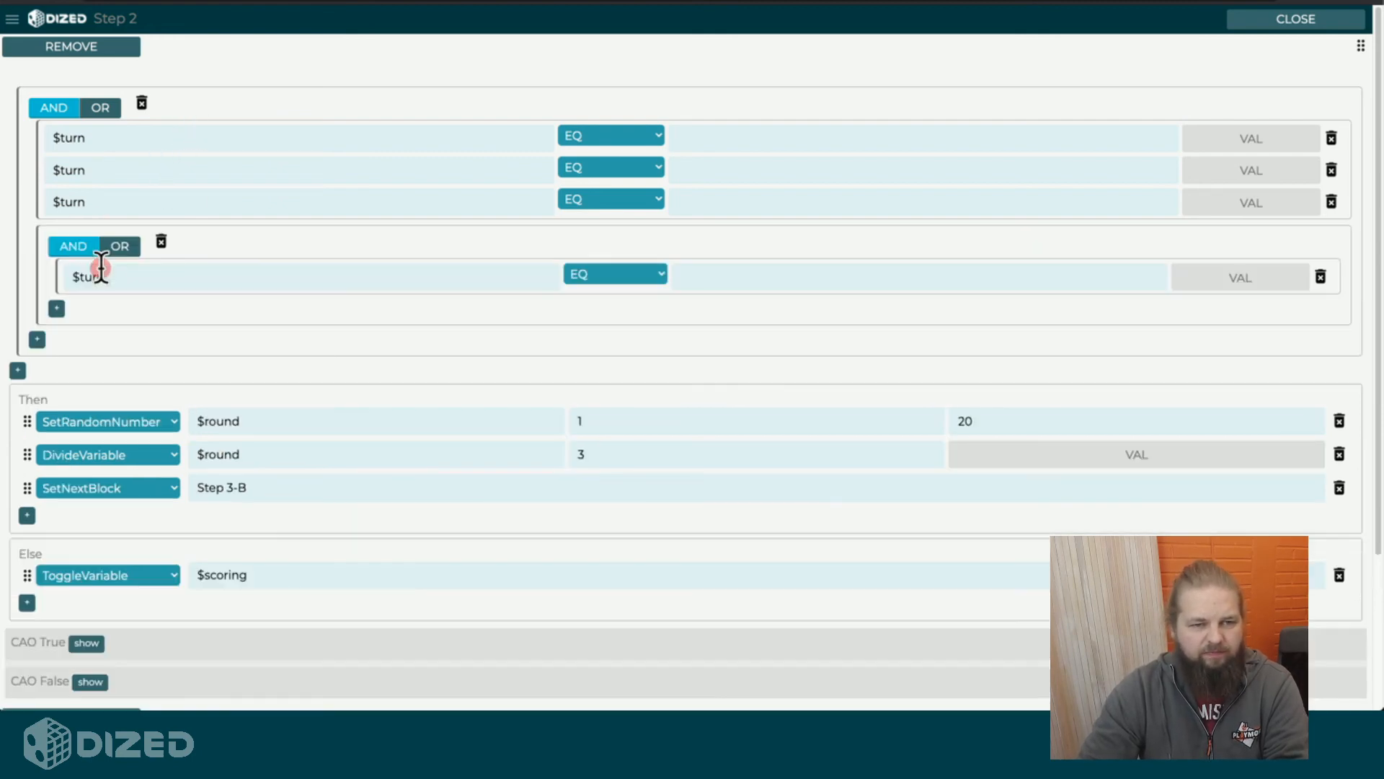
left_click(56, 309)
left_click(111, 322)
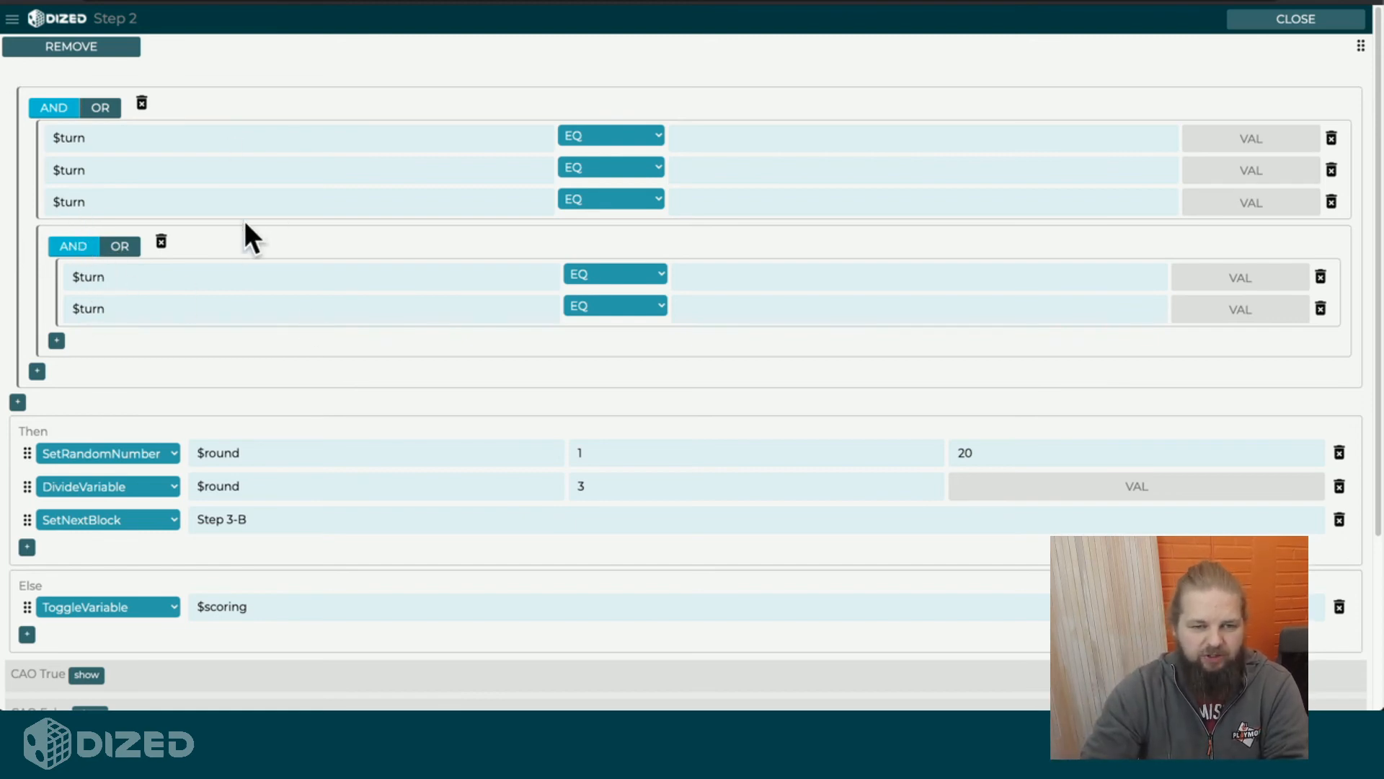
- Switch the nested group to OR and back to AND, and set the outer group to OR
left_click(119, 248)
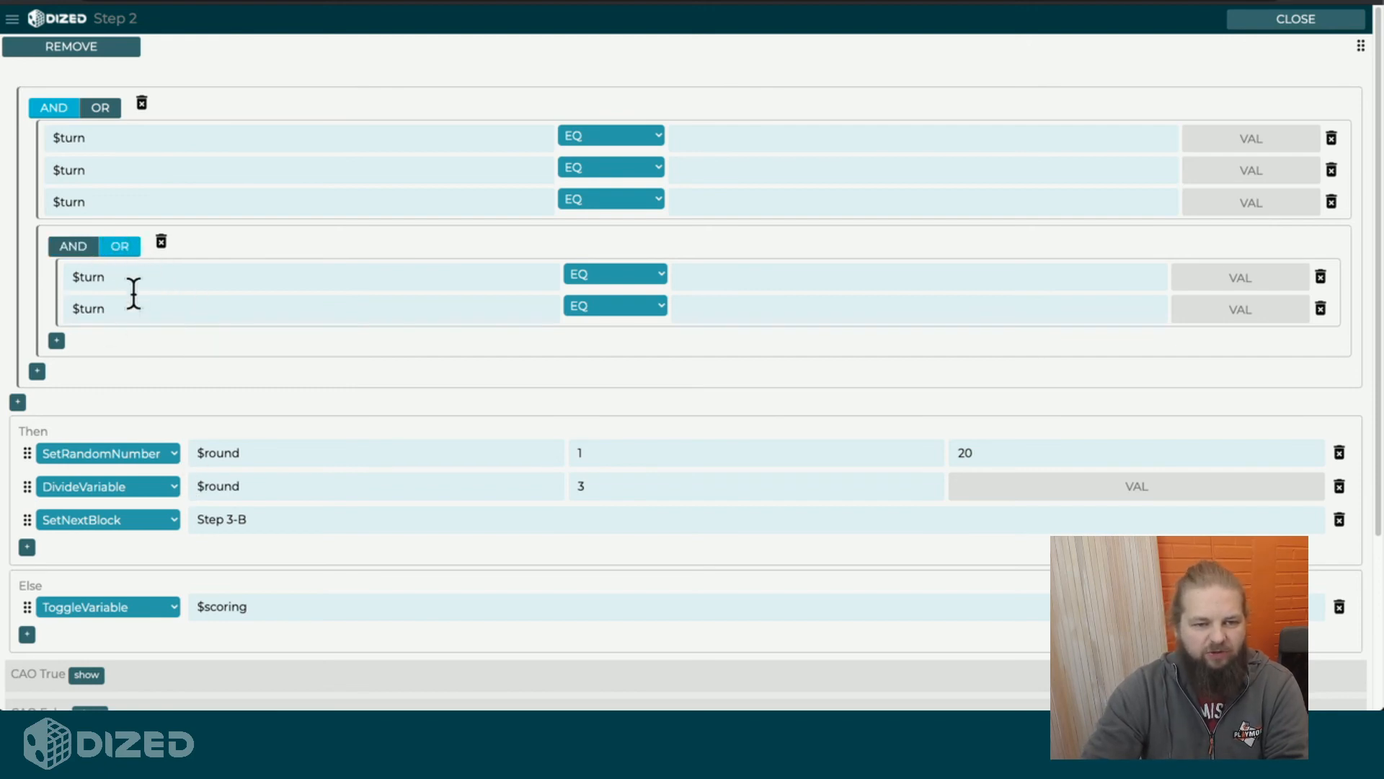
left_click(83, 135)
left_click(74, 172)
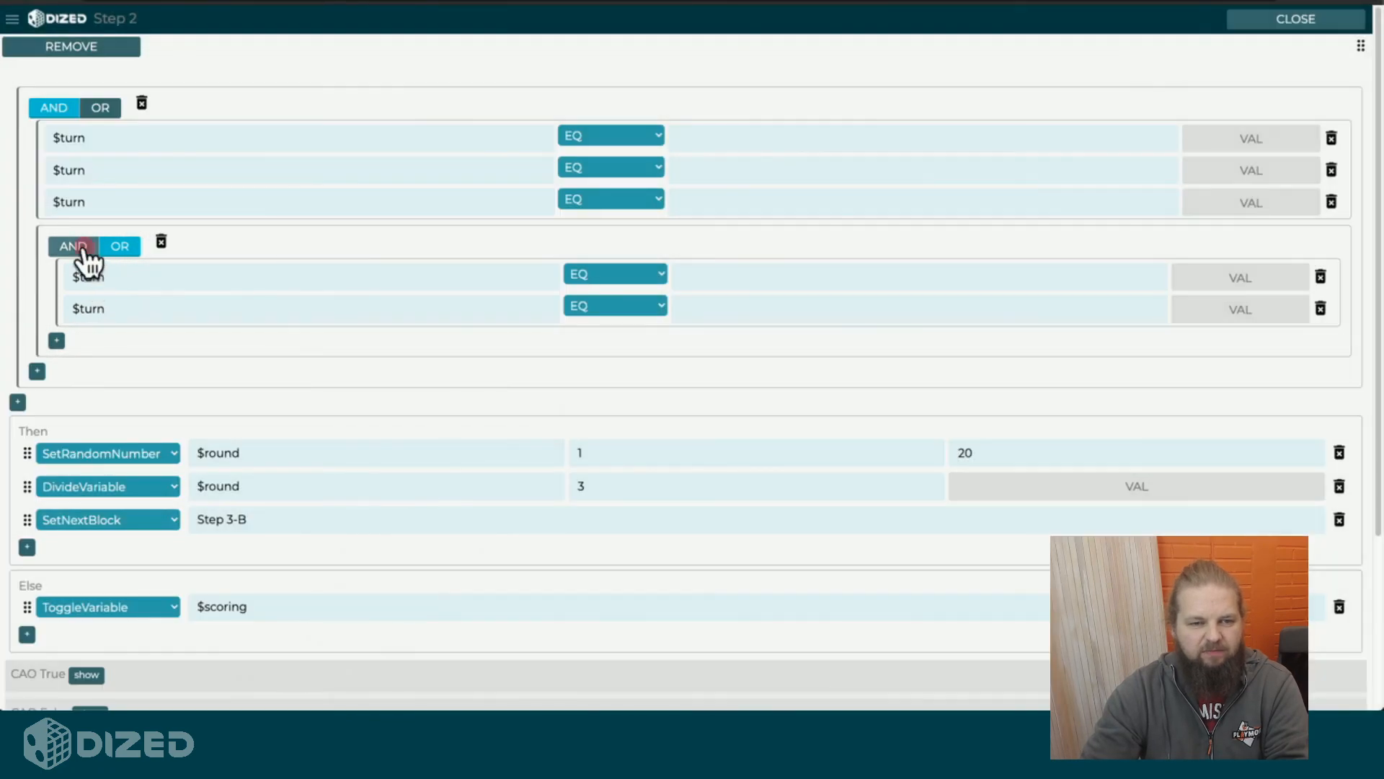
left_click(82, 246)
left_click(99, 109)
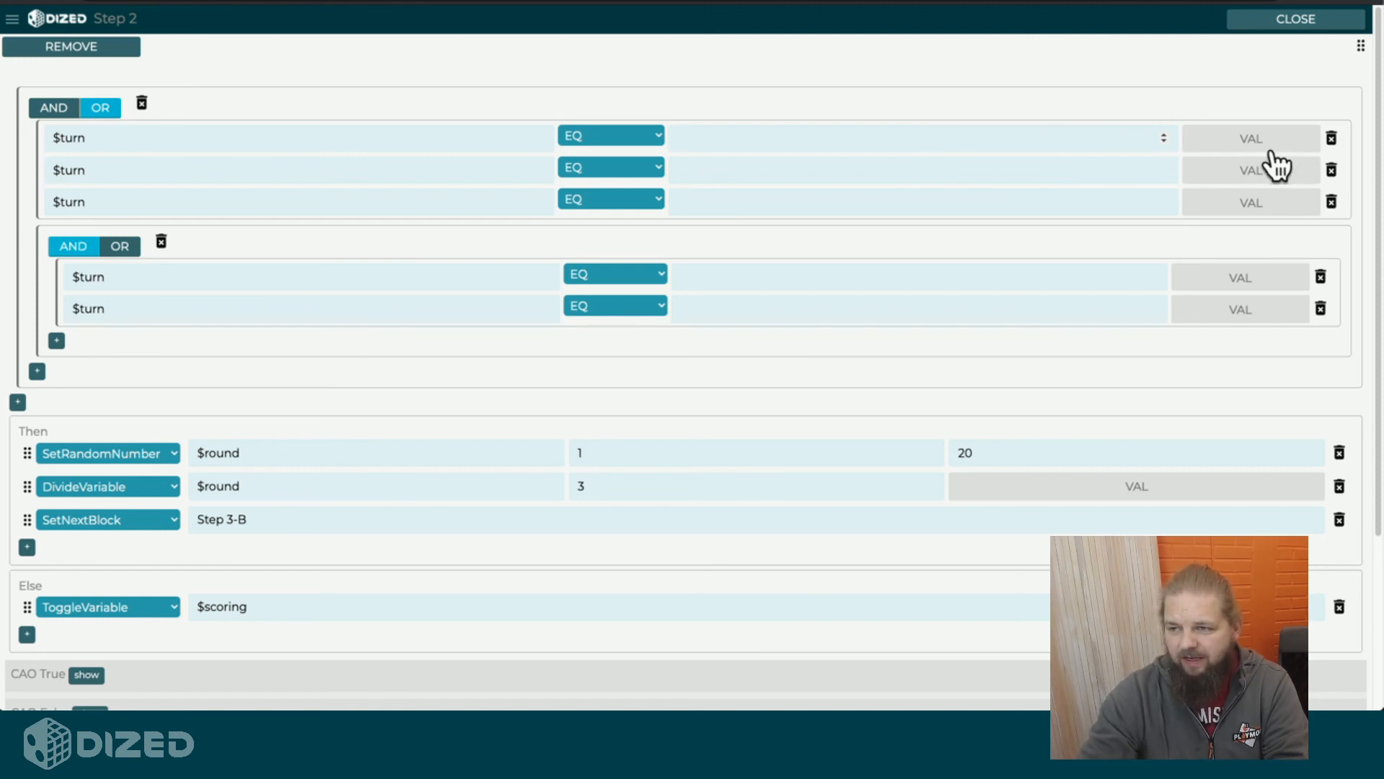
- Switch the first $turn condition to a variable comparison and browse the variables and operators it offers
left_click(801, 141)
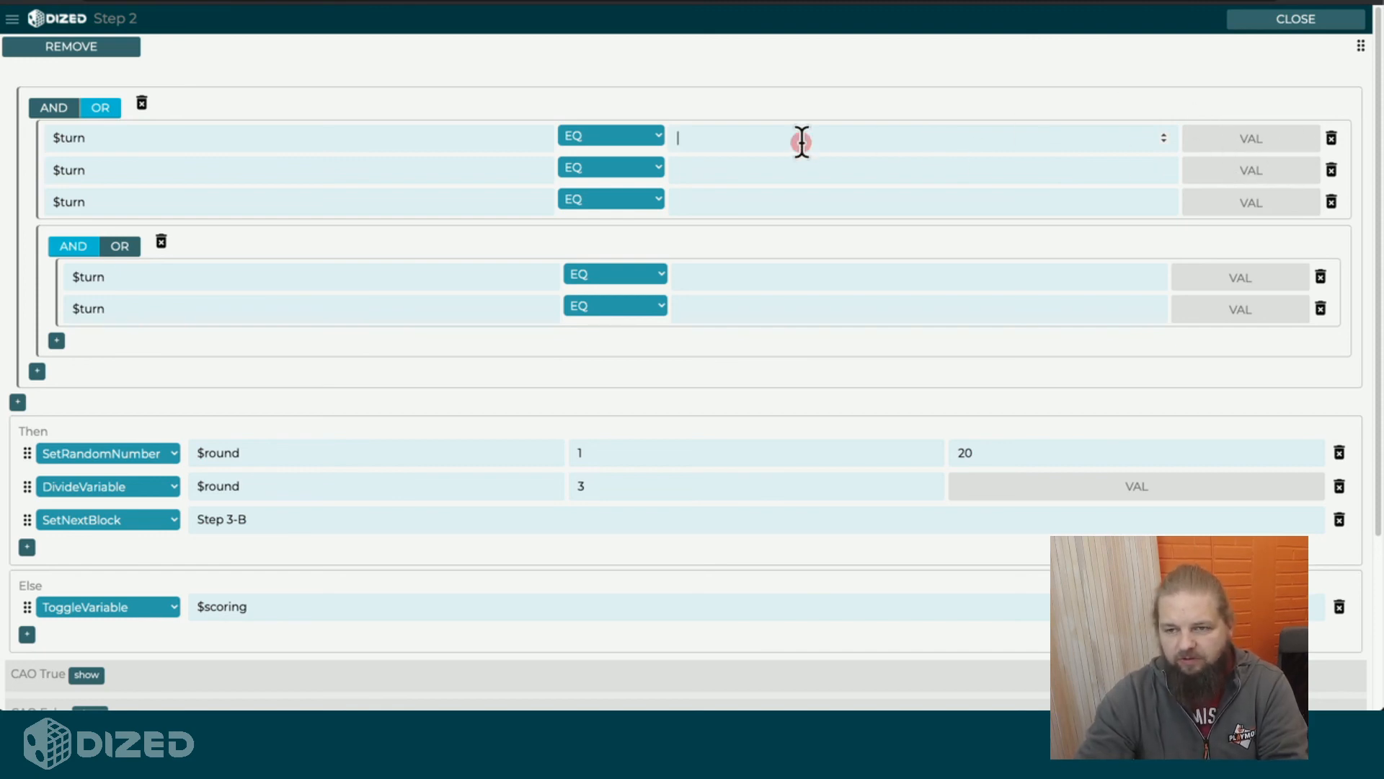
left_click(1268, 137)
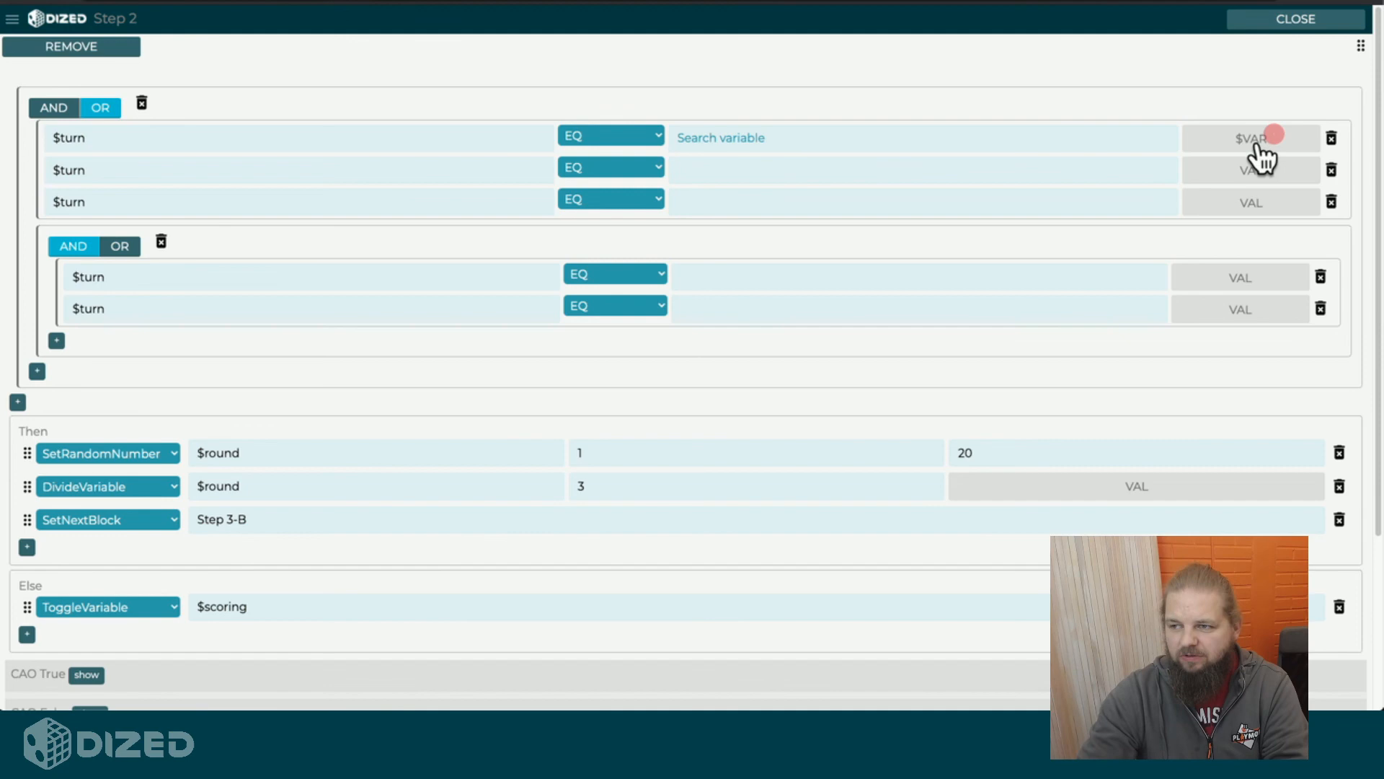
left_click(892, 139)
type("$")
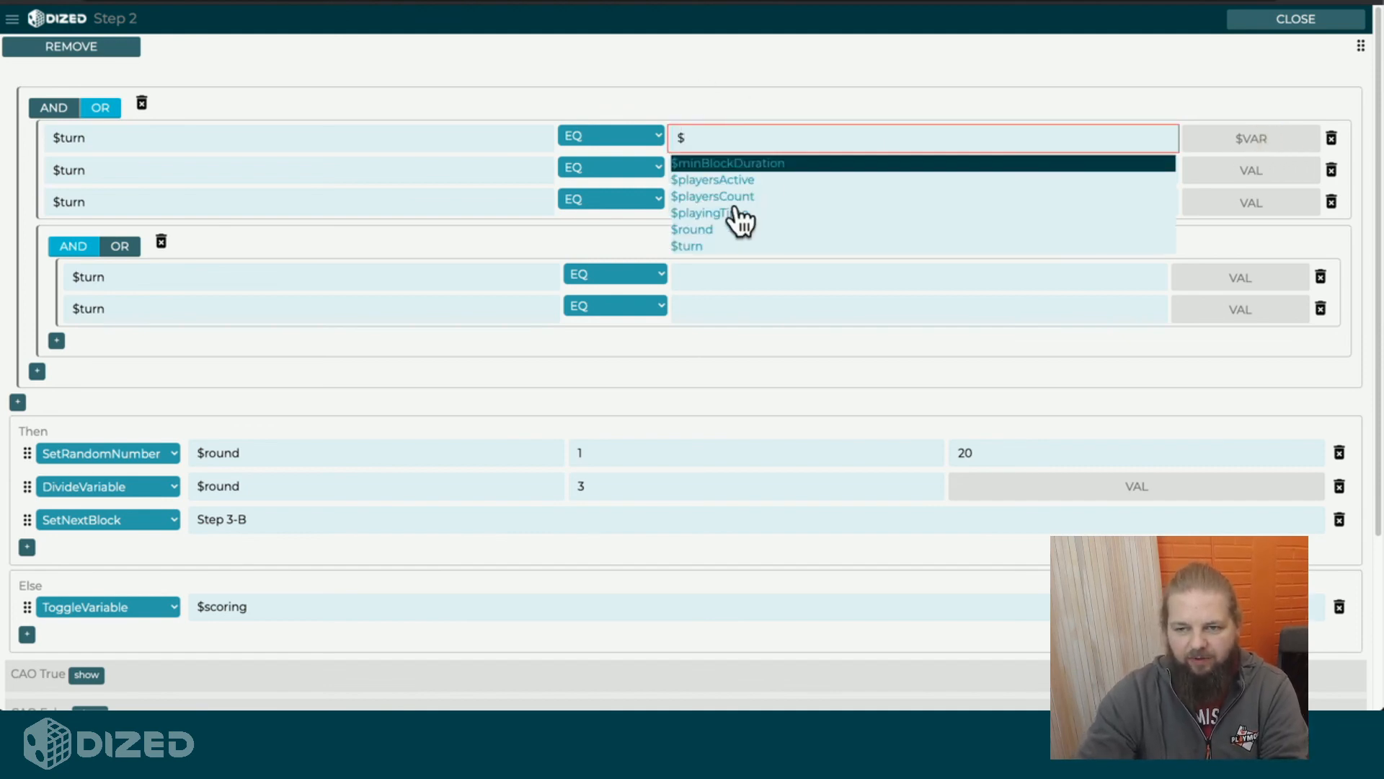
left_click(620, 231)
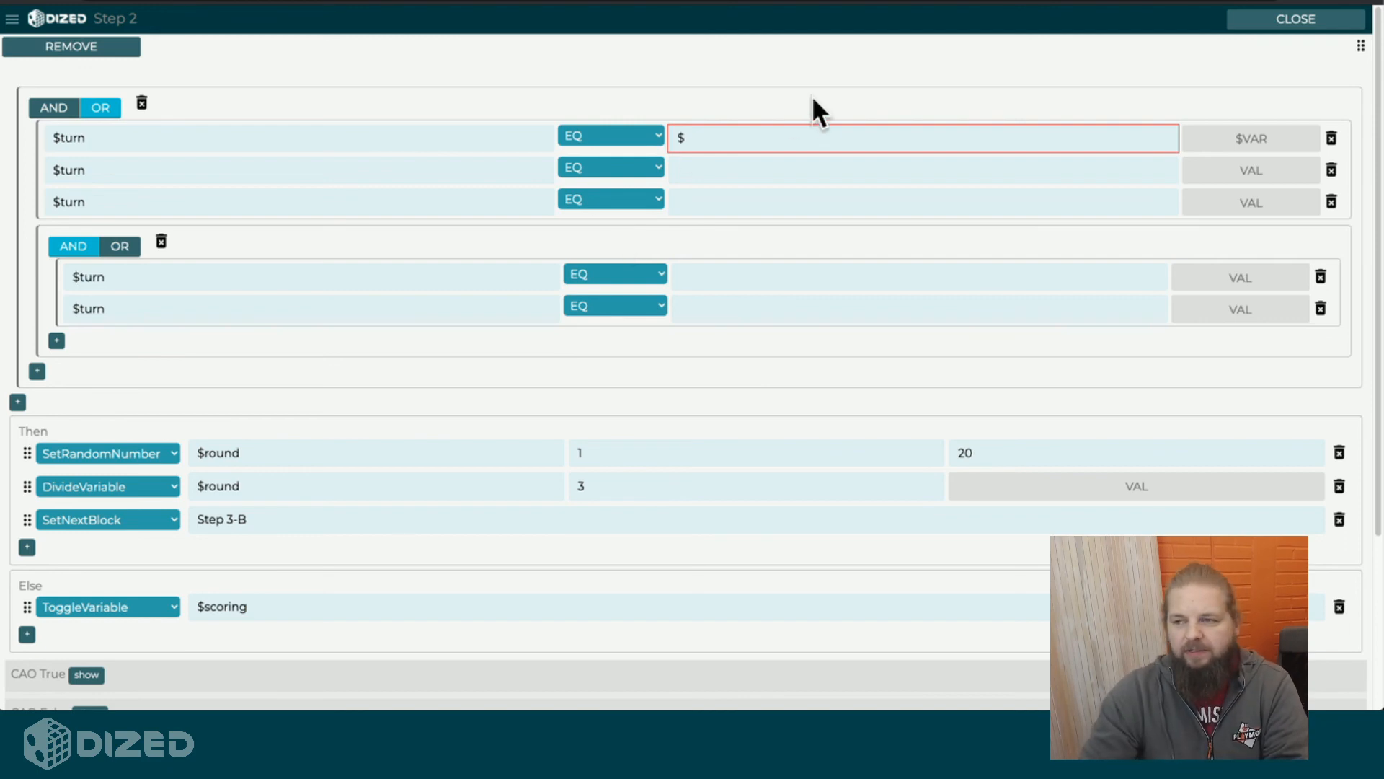
left_click(784, 137)
key("BackSpace")
left_click(565, 129)
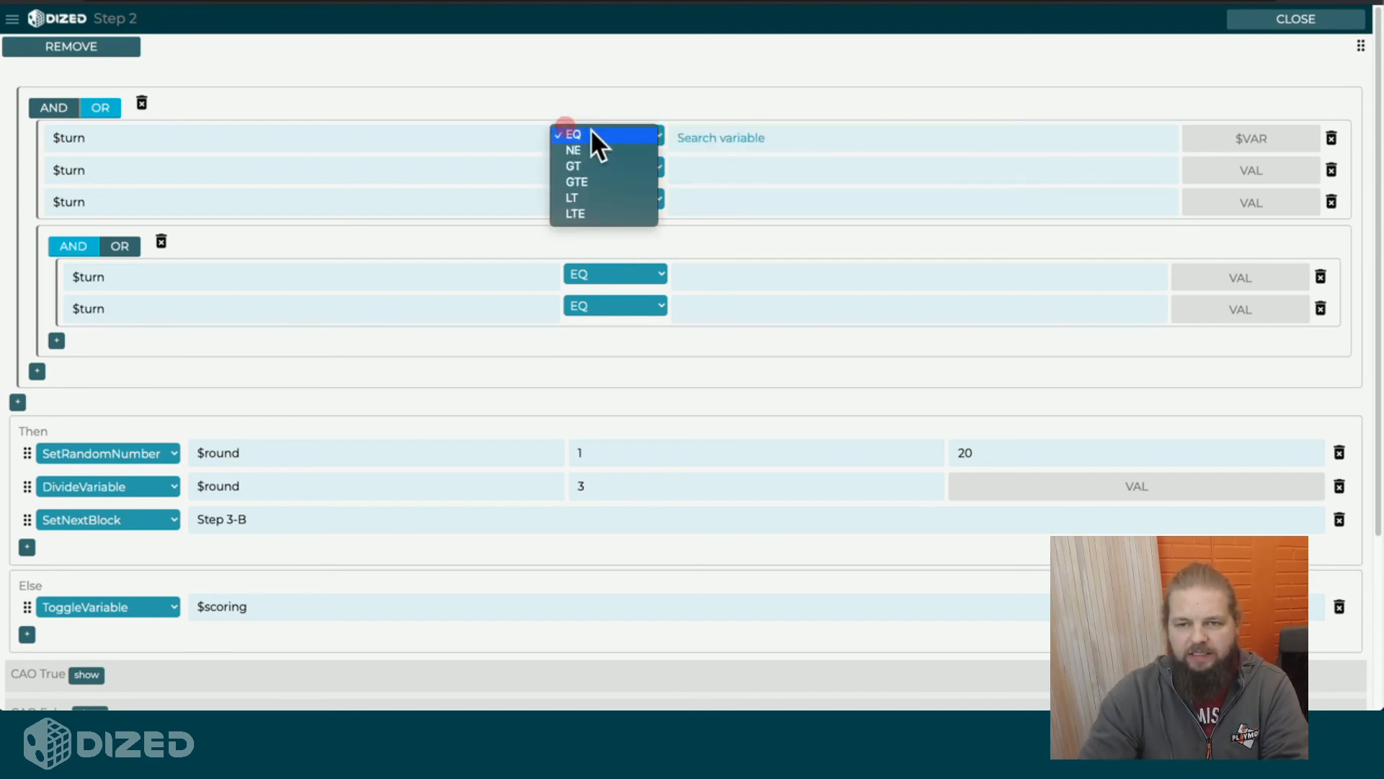
left_click(567, 236)
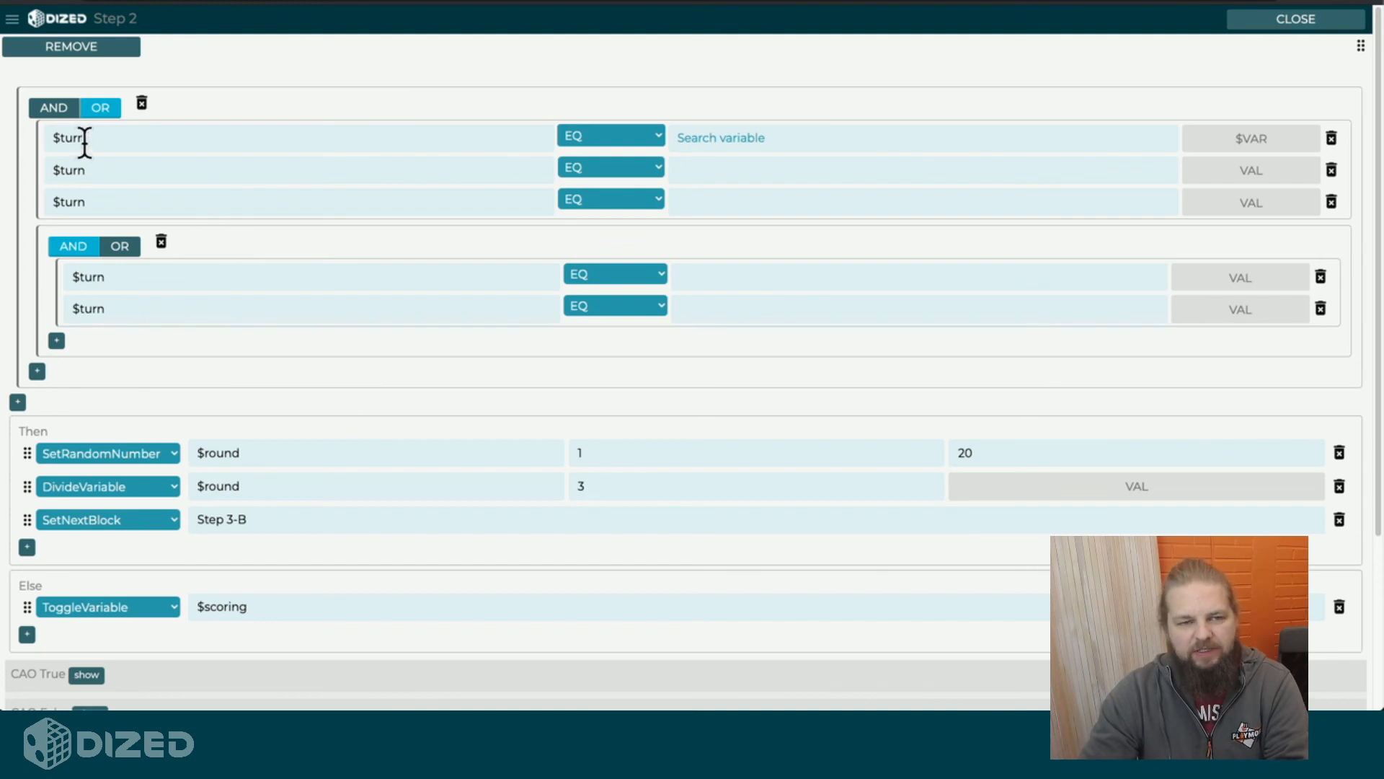
- Set the first $turn condition to compare against the fixed value 5, keeping the EQ operator
left_click(709, 135)
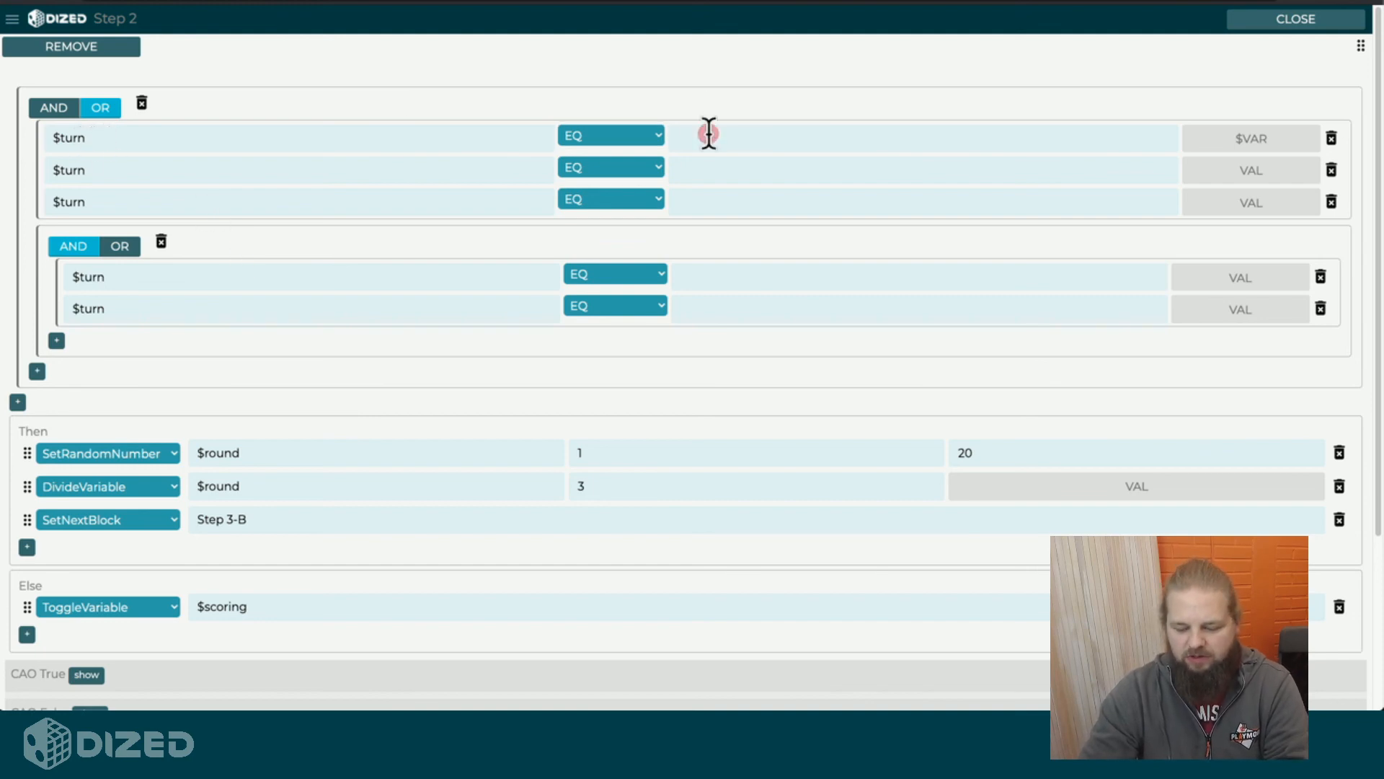
left_click(1240, 137)
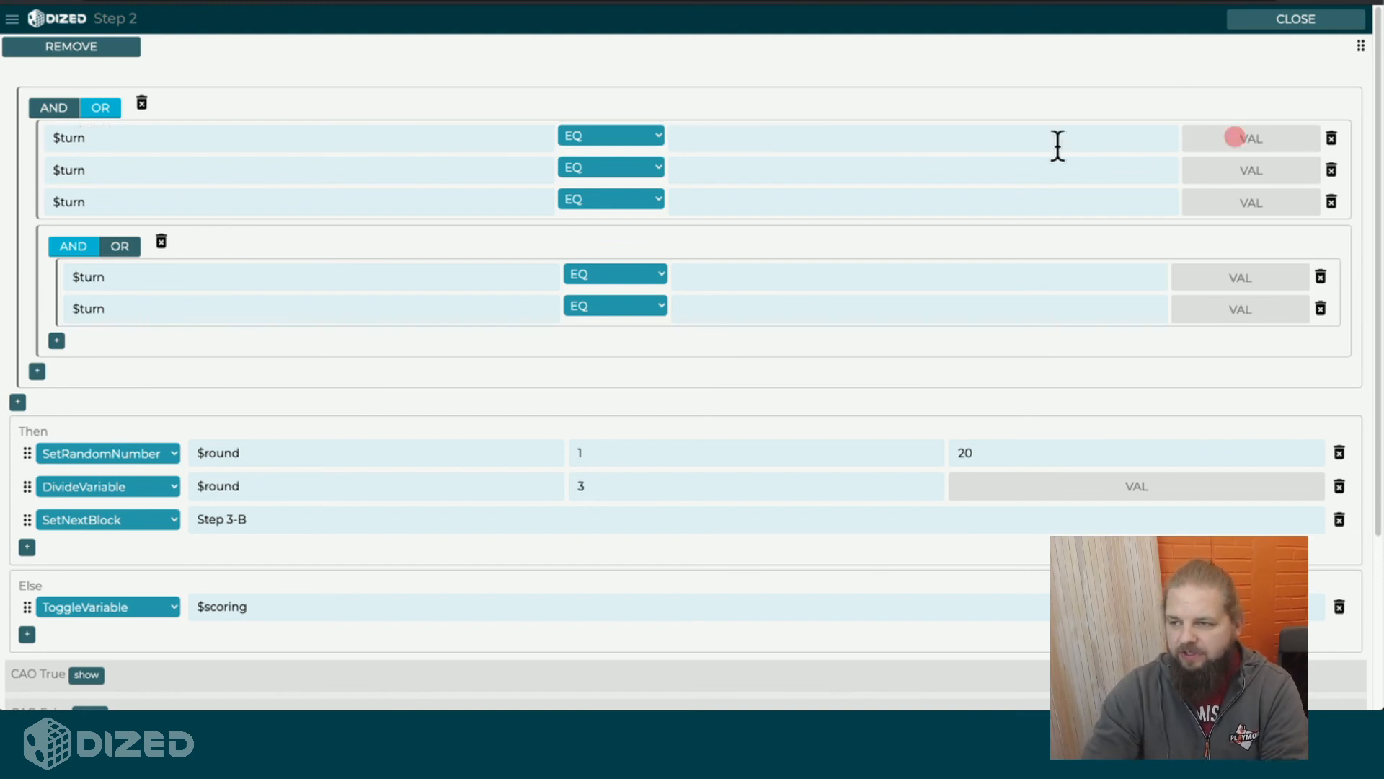
left_click(978, 138)
type("5")
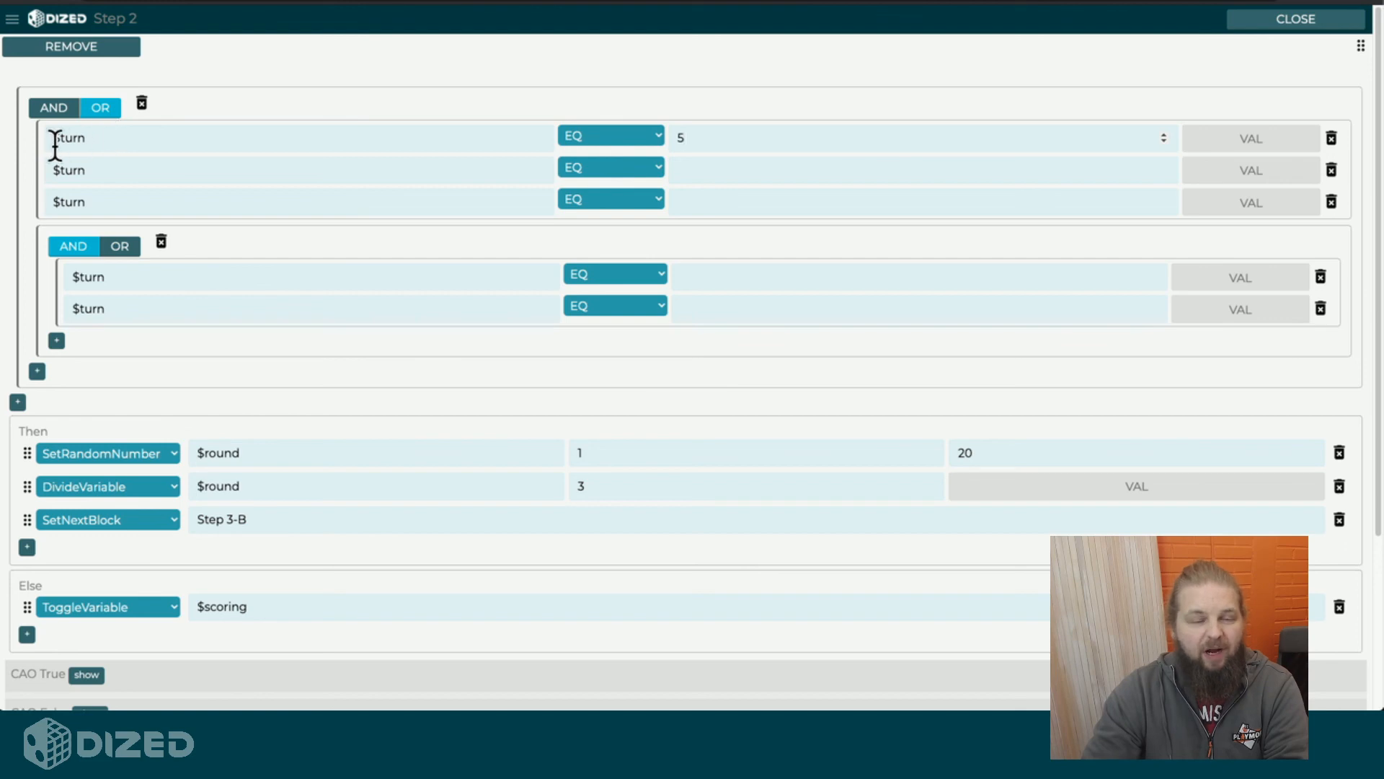
left_click(612, 134)
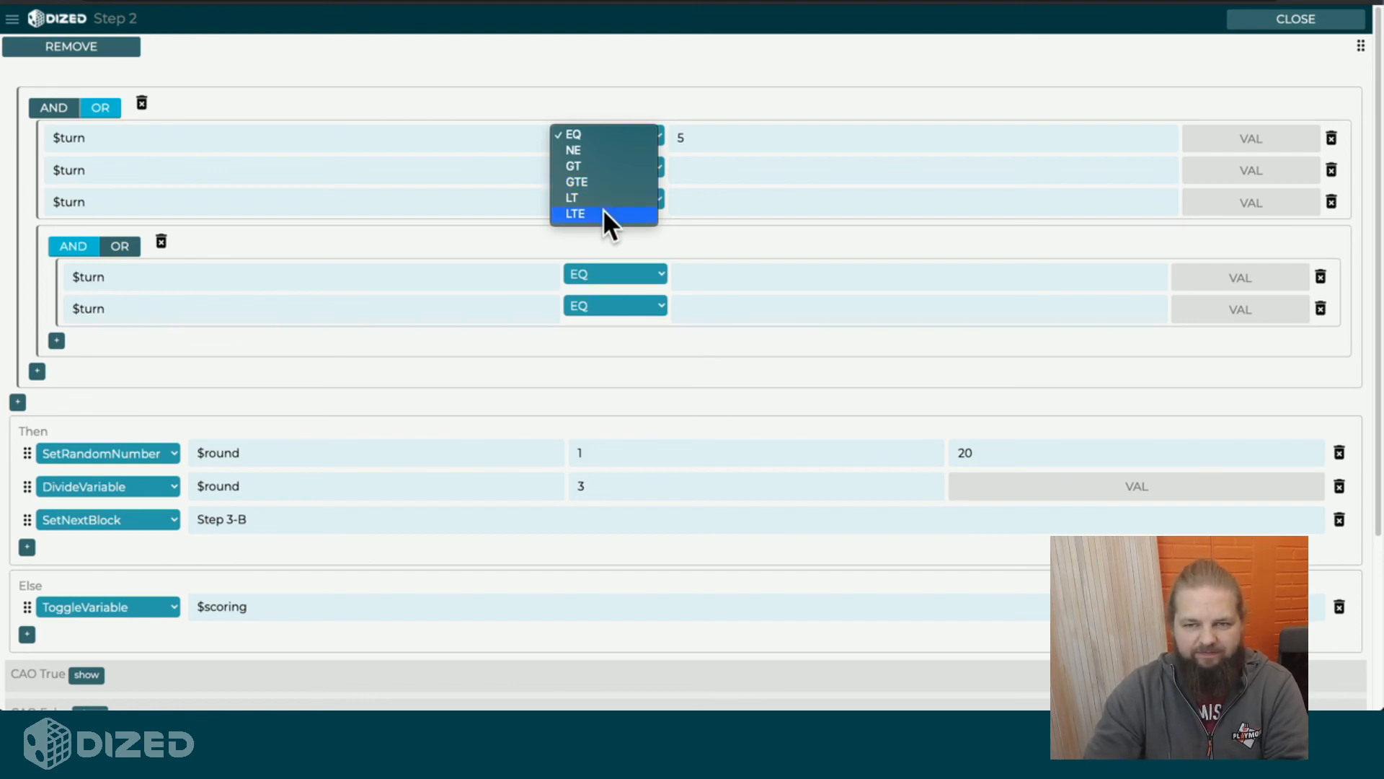
left_click(538, 237)
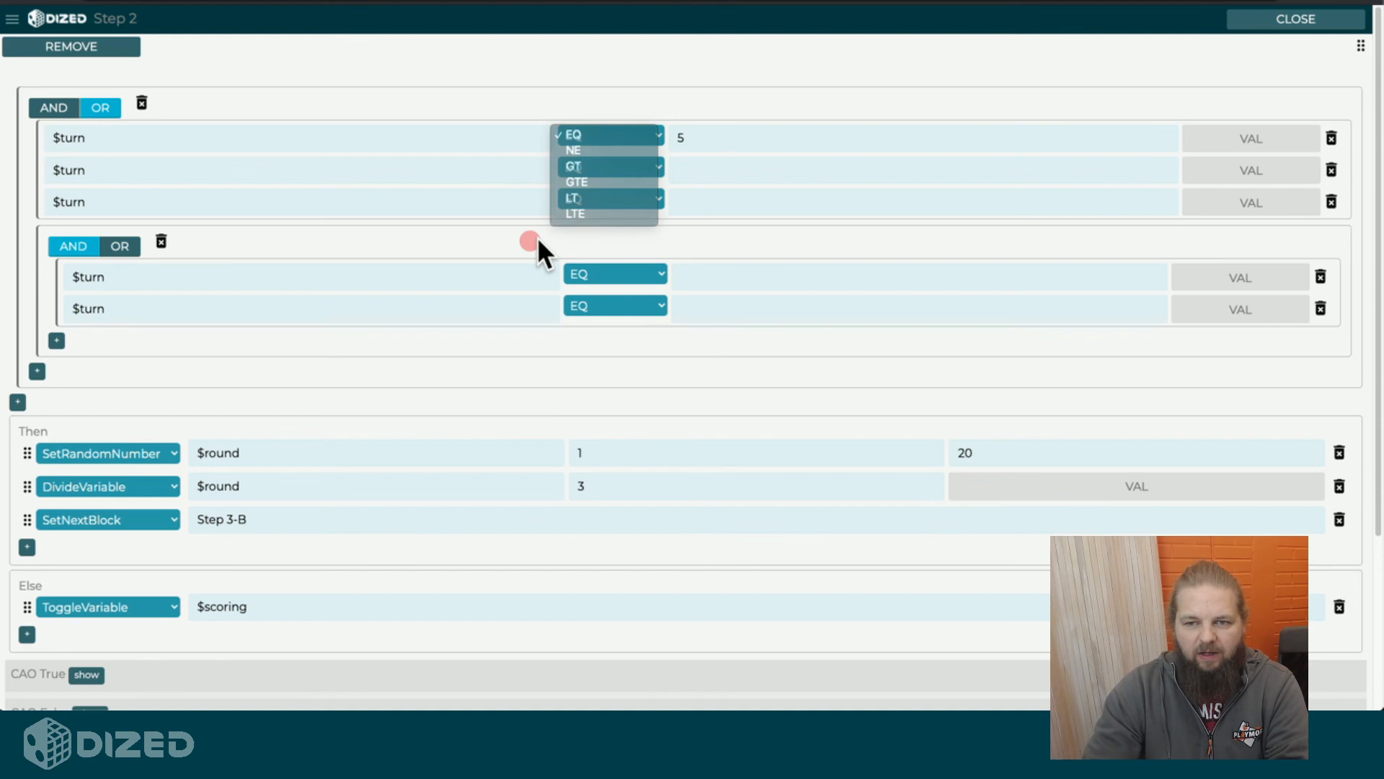
- Change the second condition's variable to $minBlockDuration
double_click(509, 172)
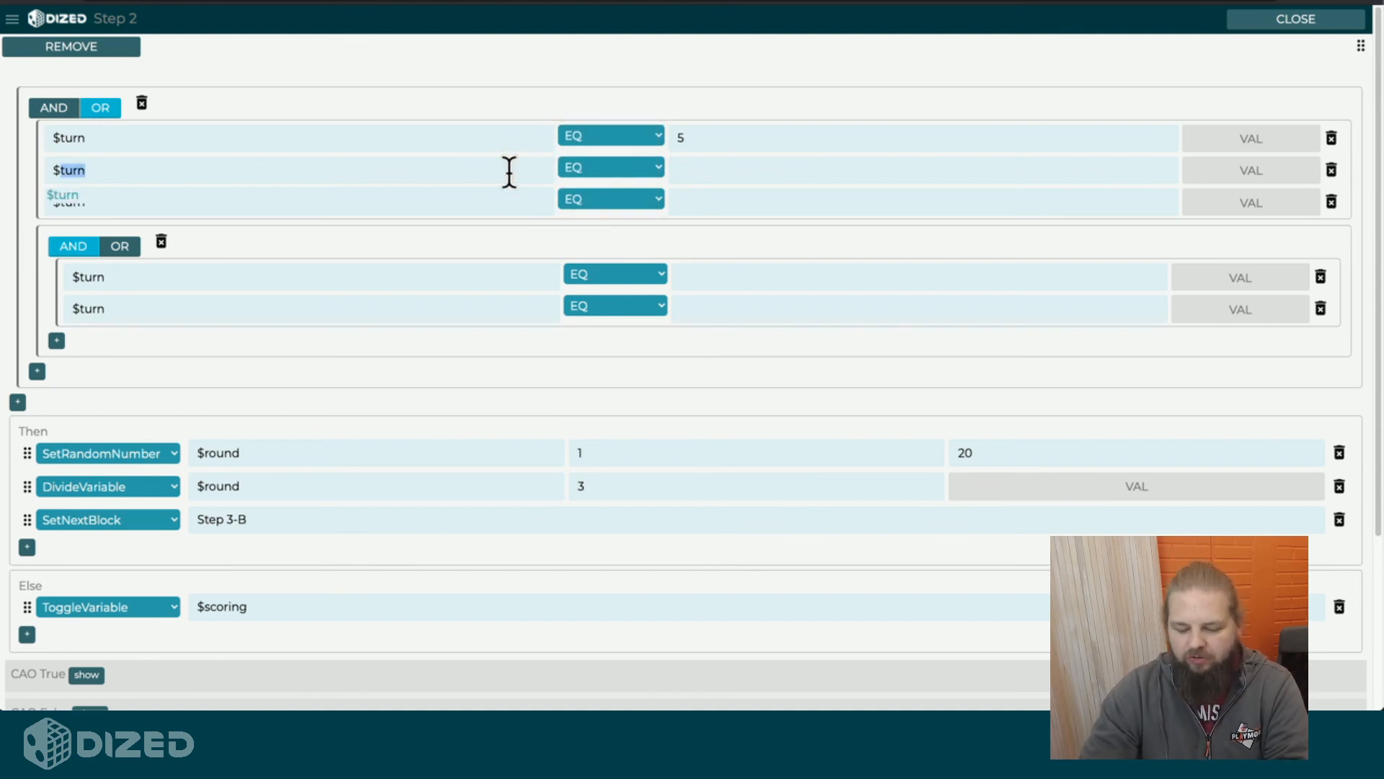
key("BackSpace")
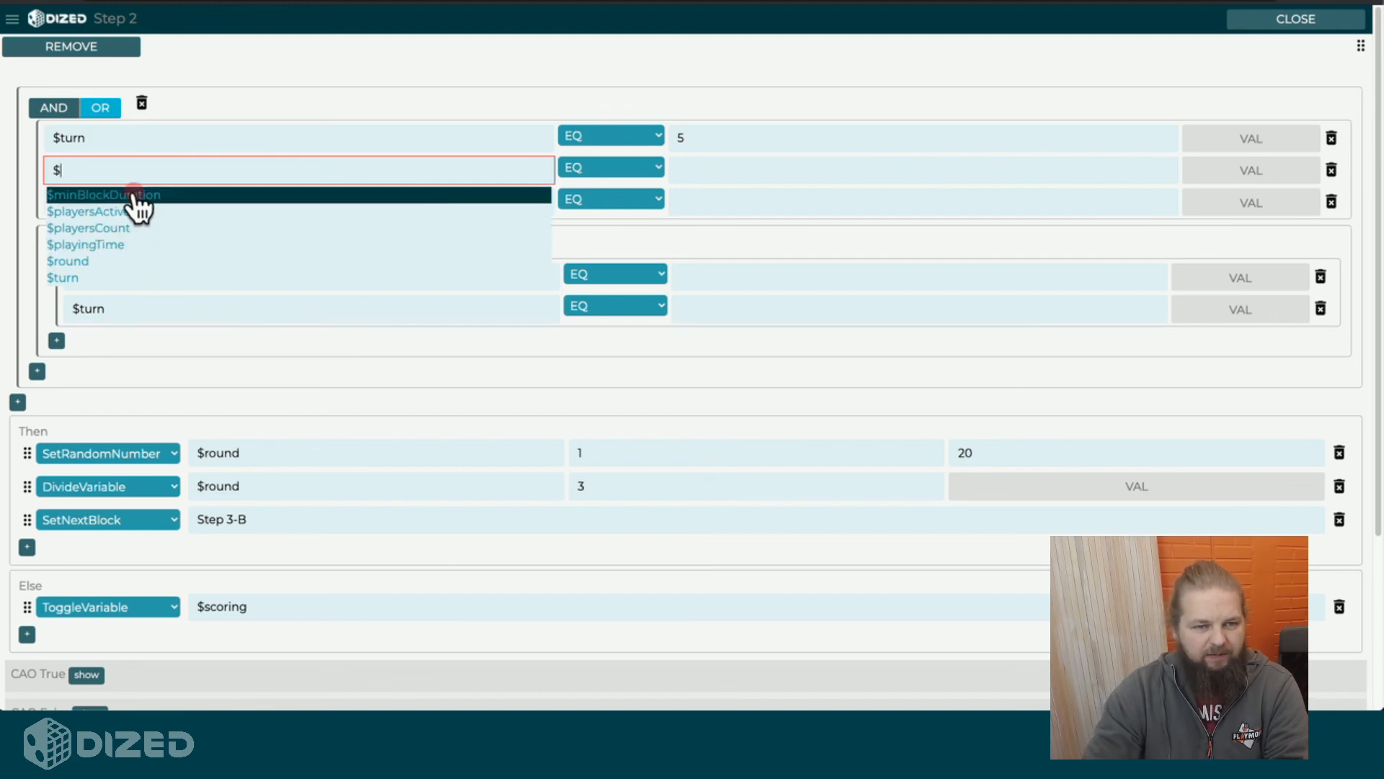
left_click(134, 193)
- Set the second condition's variable to $scoring and its comparison value to True
double_click(154, 170)
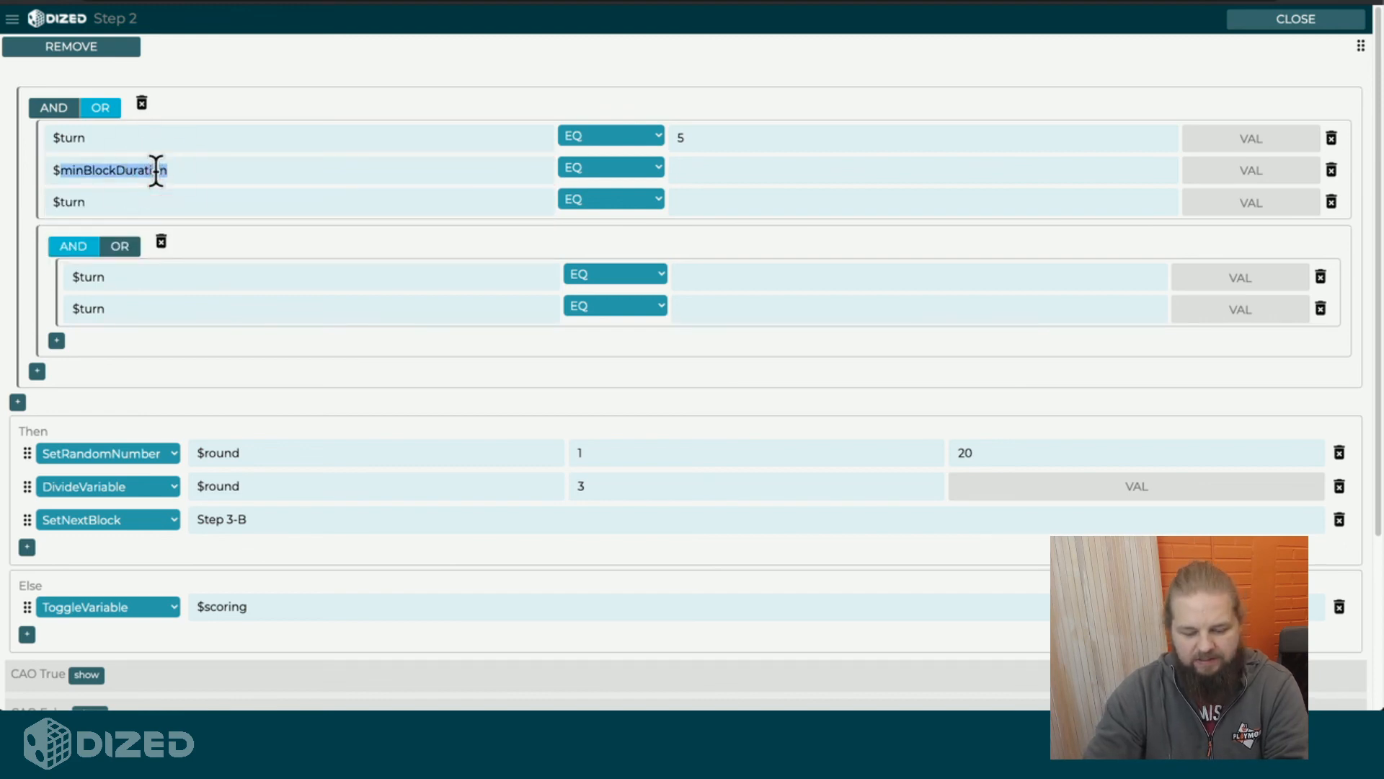
type("sc")
left_click(117, 205)
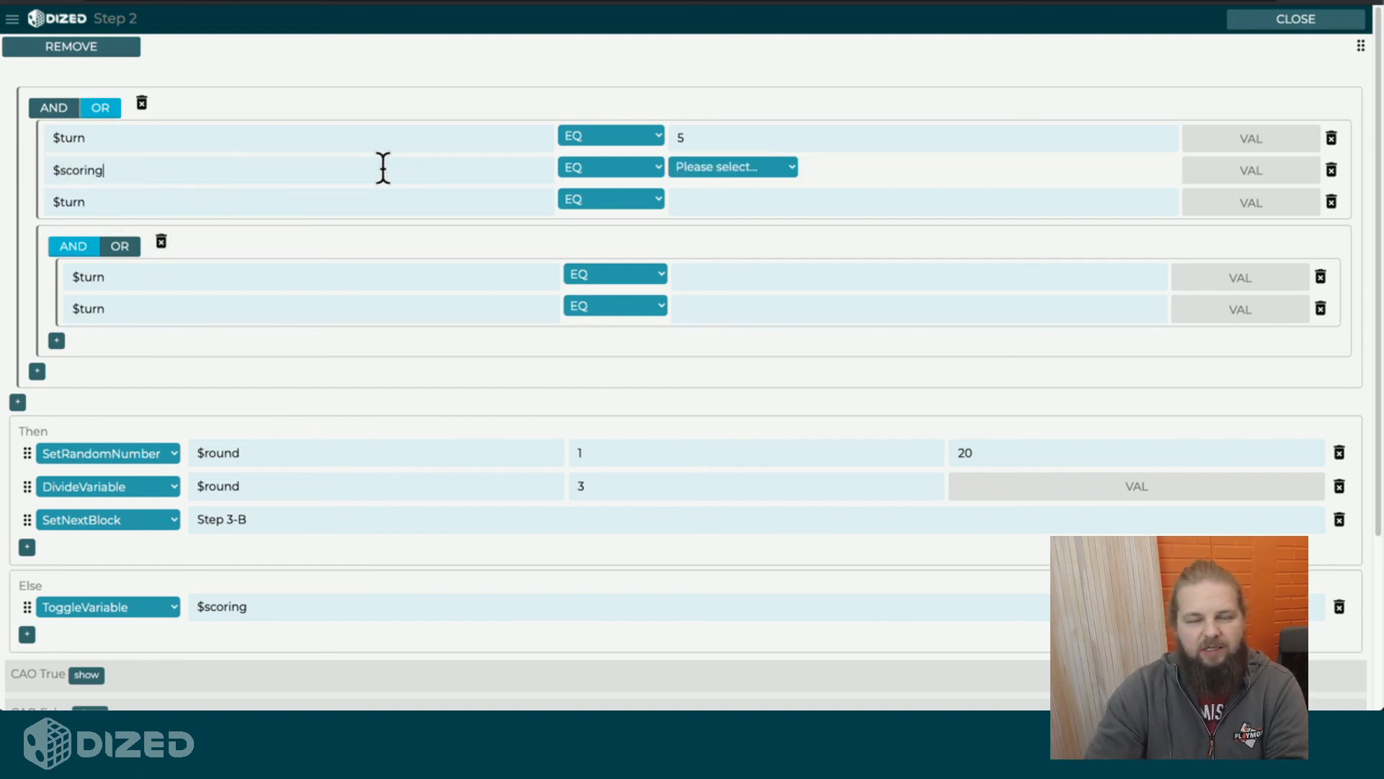
left_click(721, 166)
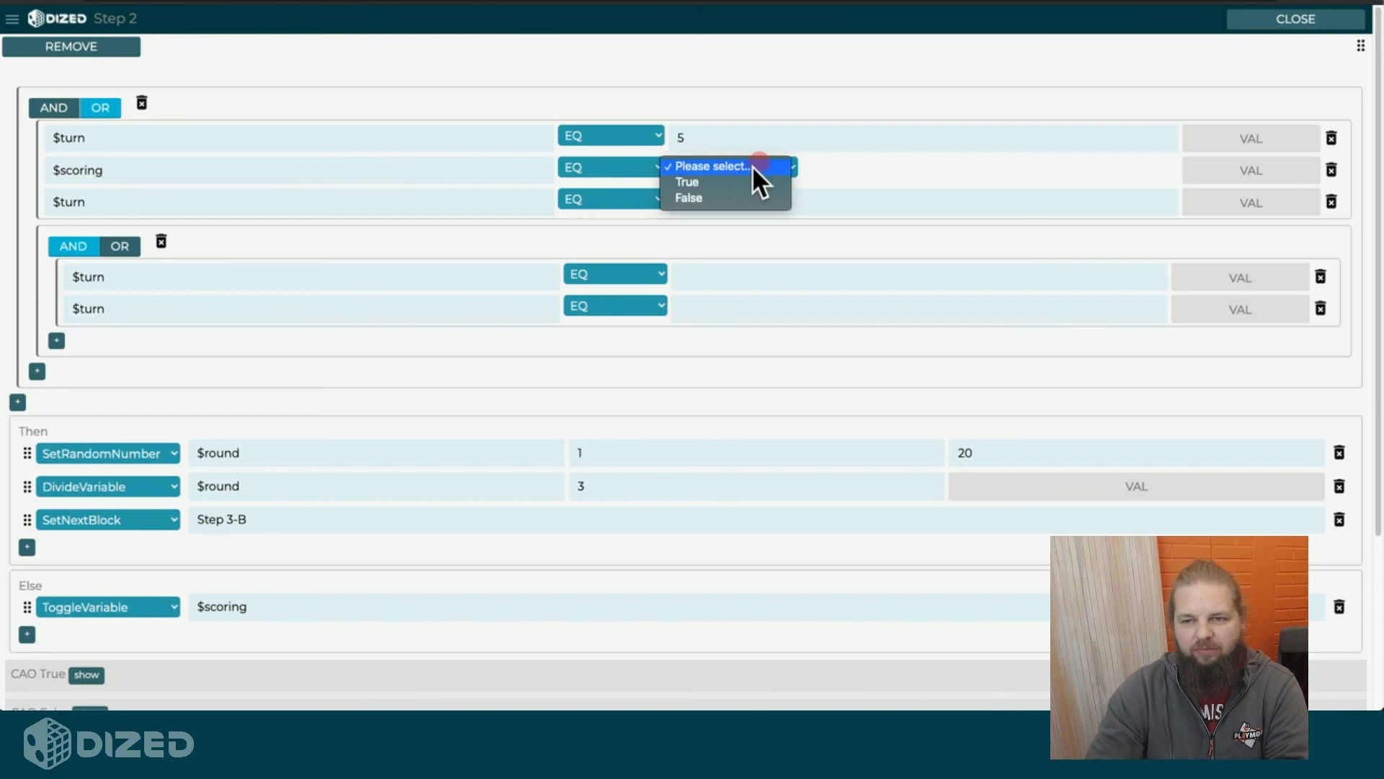
left_click(720, 182)
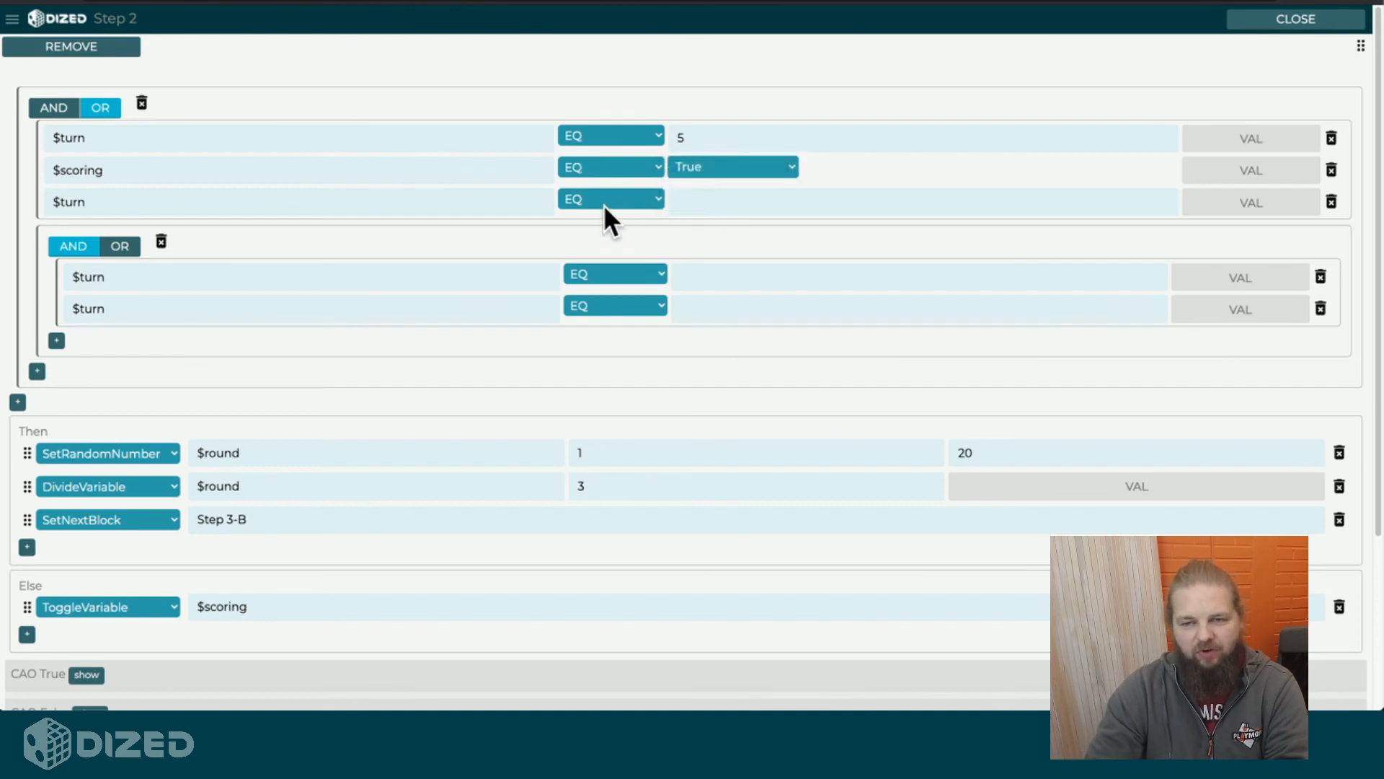
- Change the $scoring condition's operator to NE and back to EQ
left_click(607, 171)
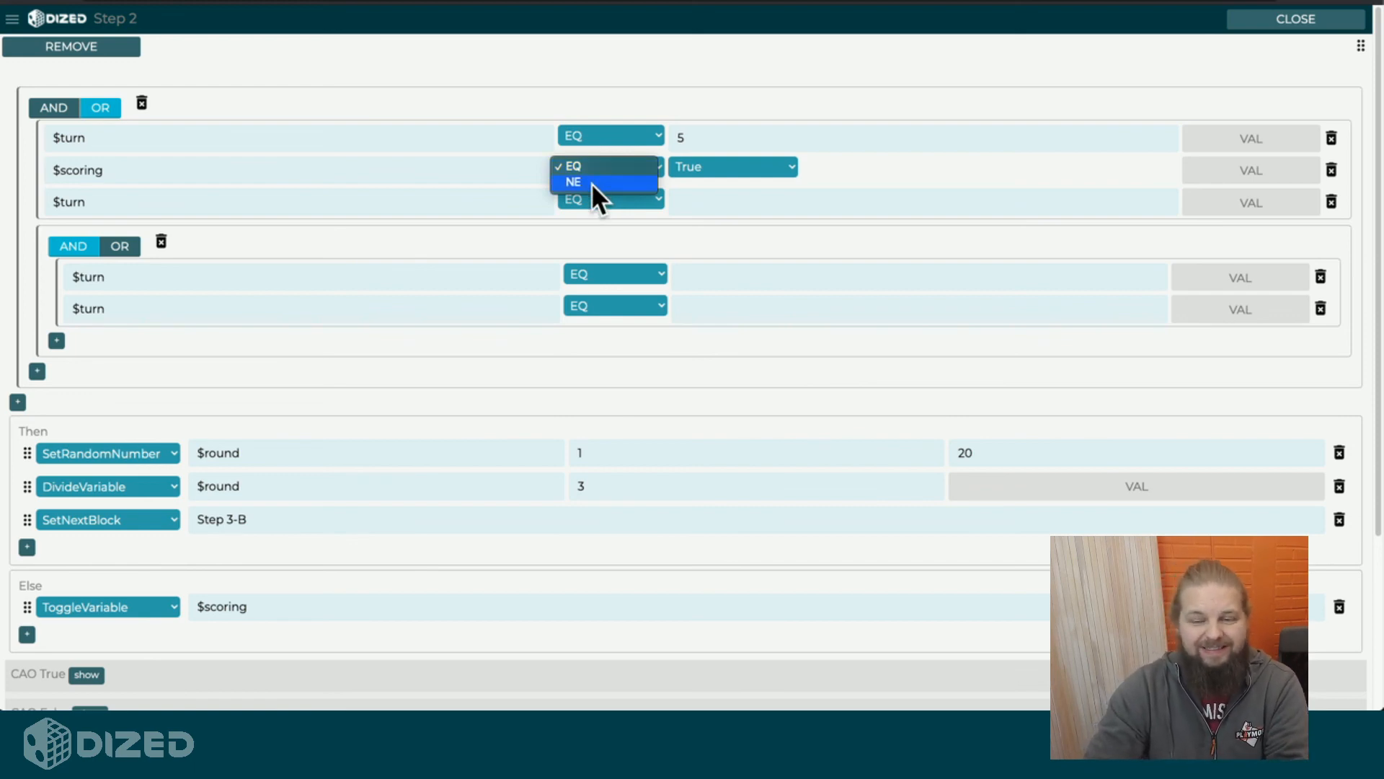
left_click(586, 180)
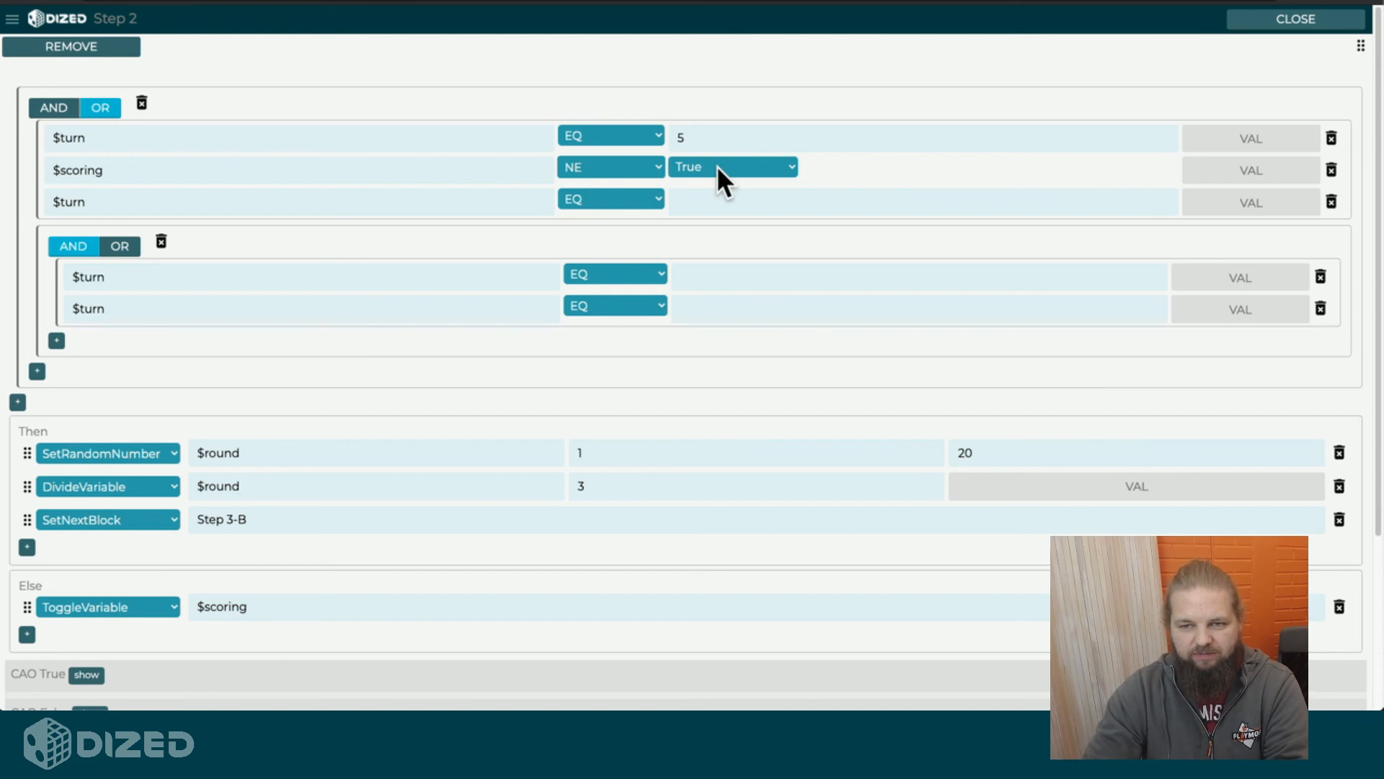
left_click(597, 173)
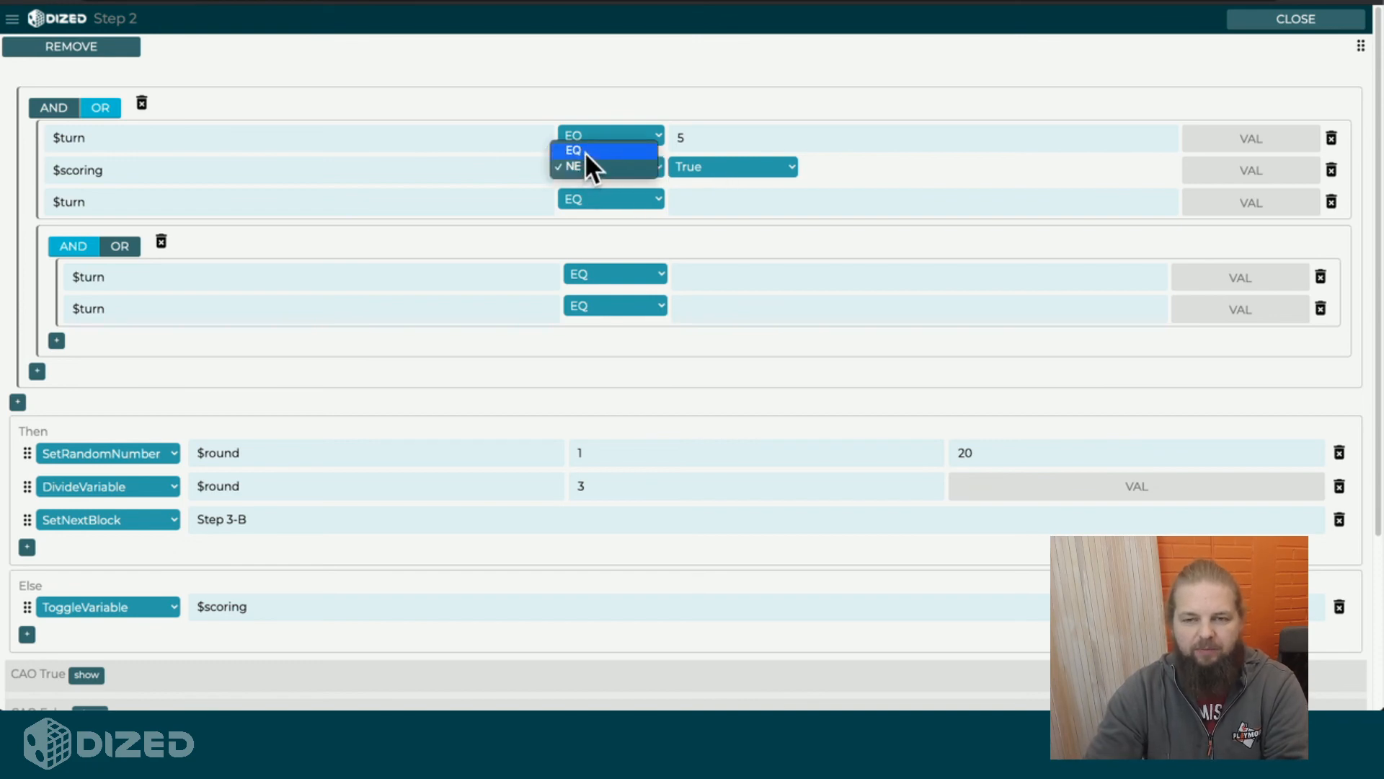
left_click(585, 144)
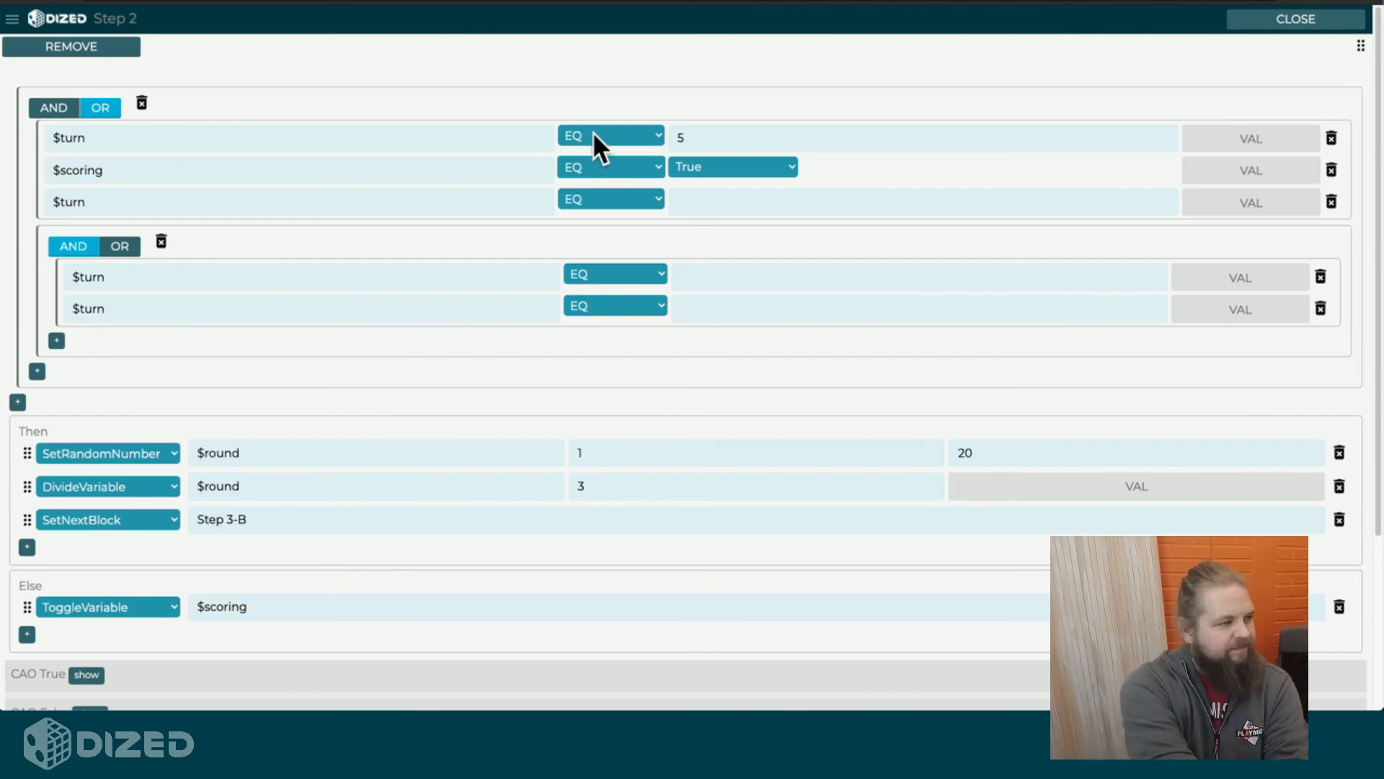
scroll(374, 301, "down", 3)
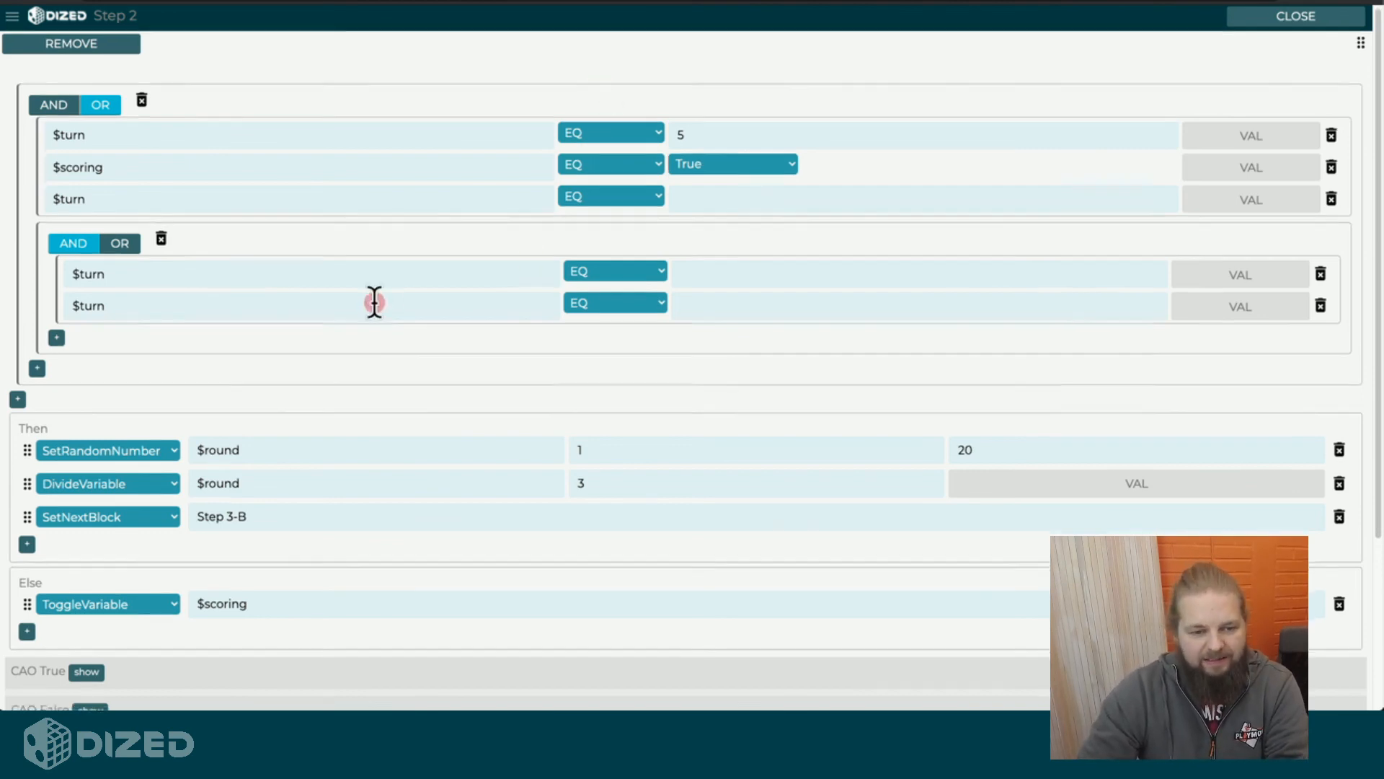
scroll(374, 301, "up", 3)
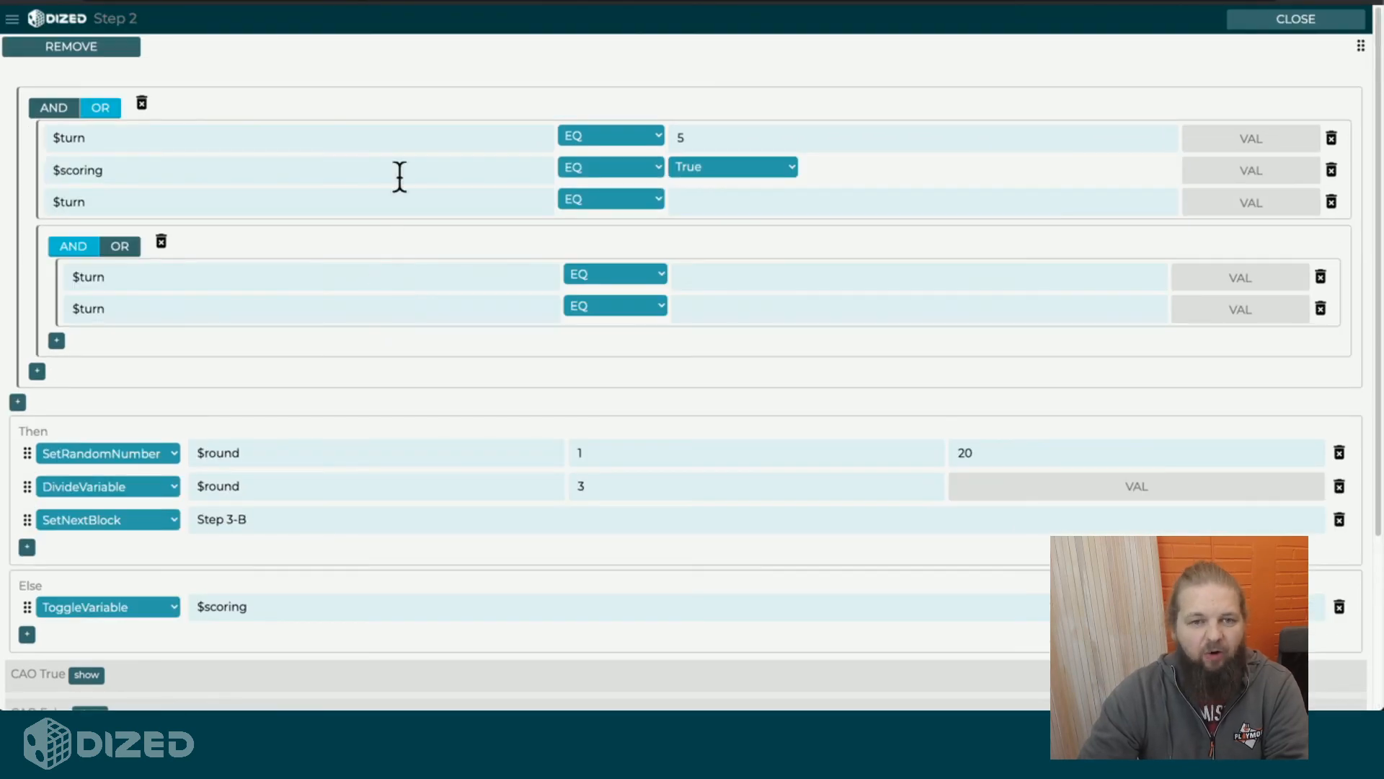